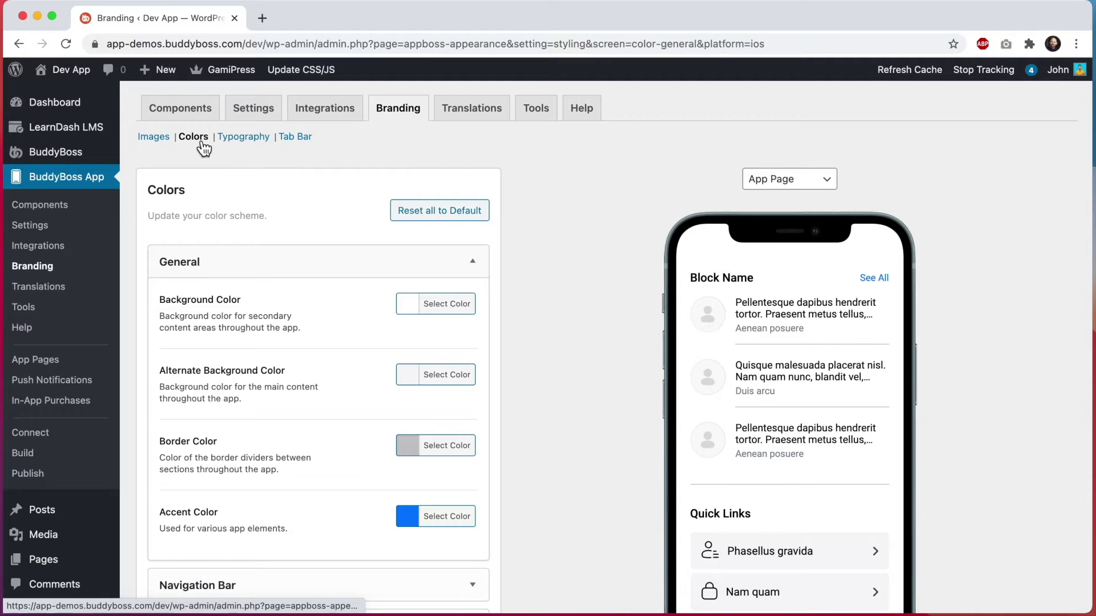
Scroll down the Branding Colors page to the General background, border and accent settings.
scroll(205, 149, down, 4)
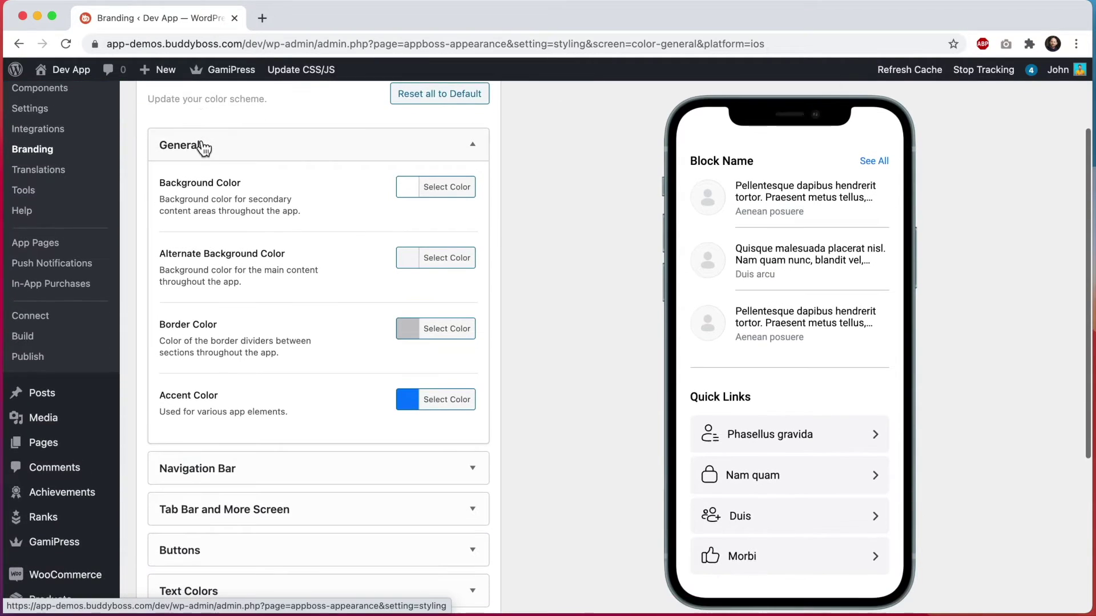
click(408, 155)
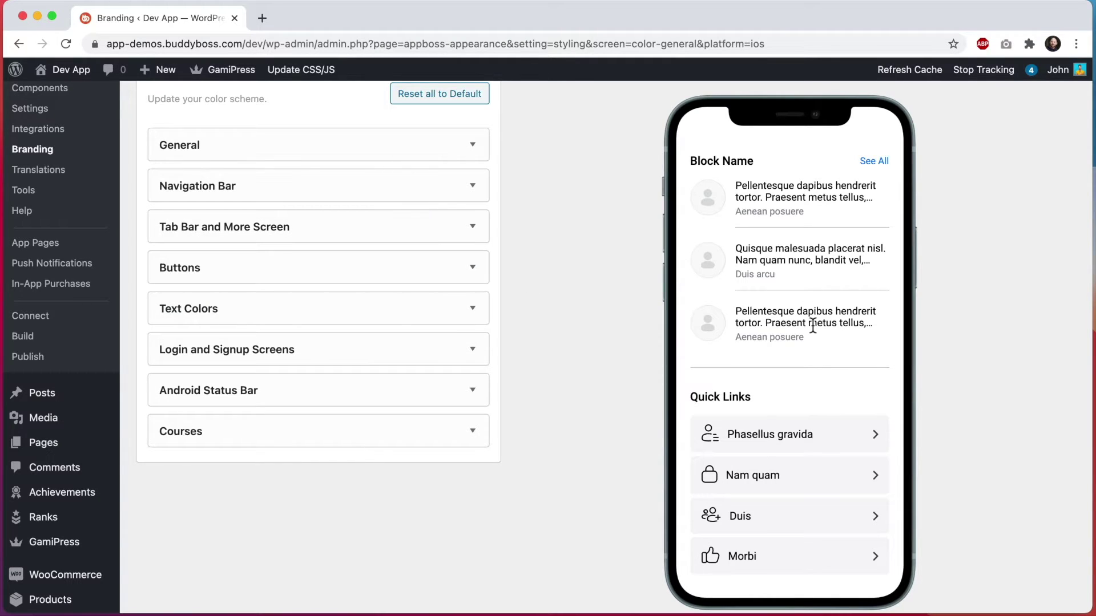
scroll(788, 259, down, 4)
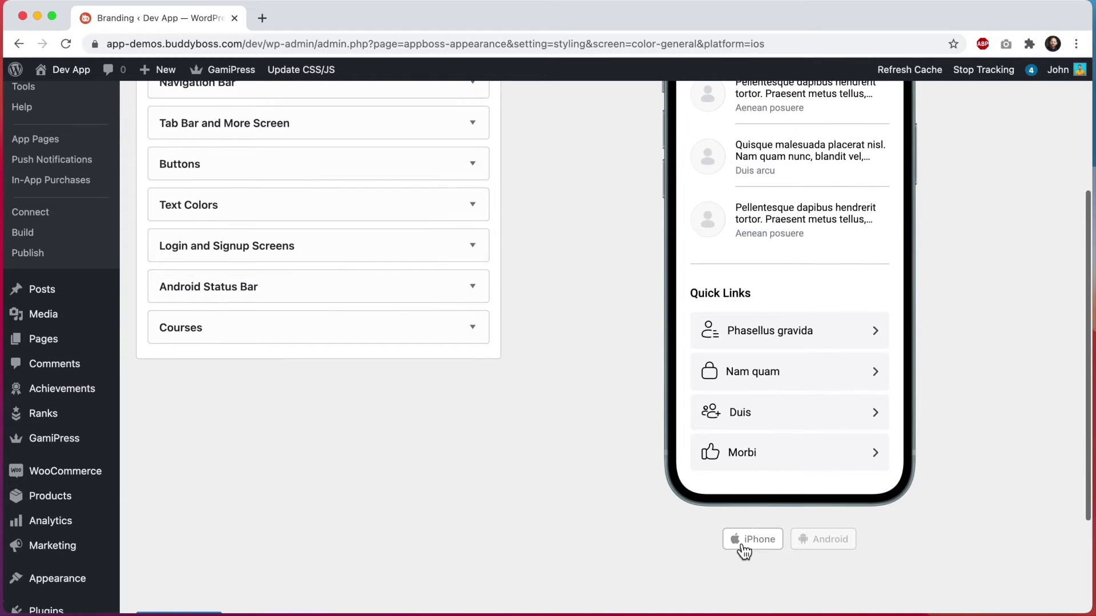
click(823, 540)
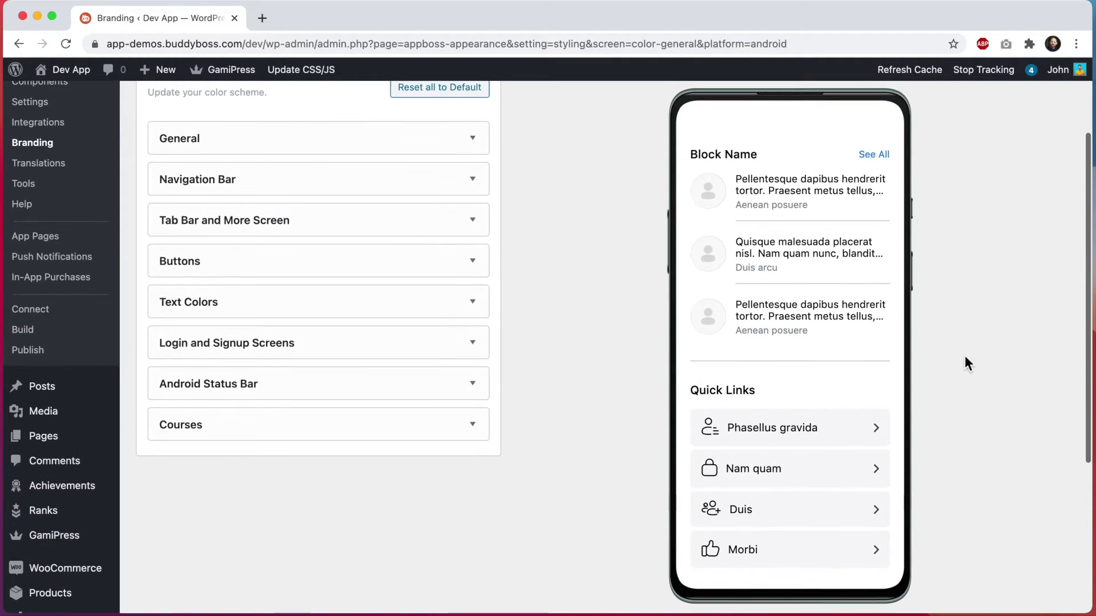
scroll(913, 445, down, 2)
click(759, 593)
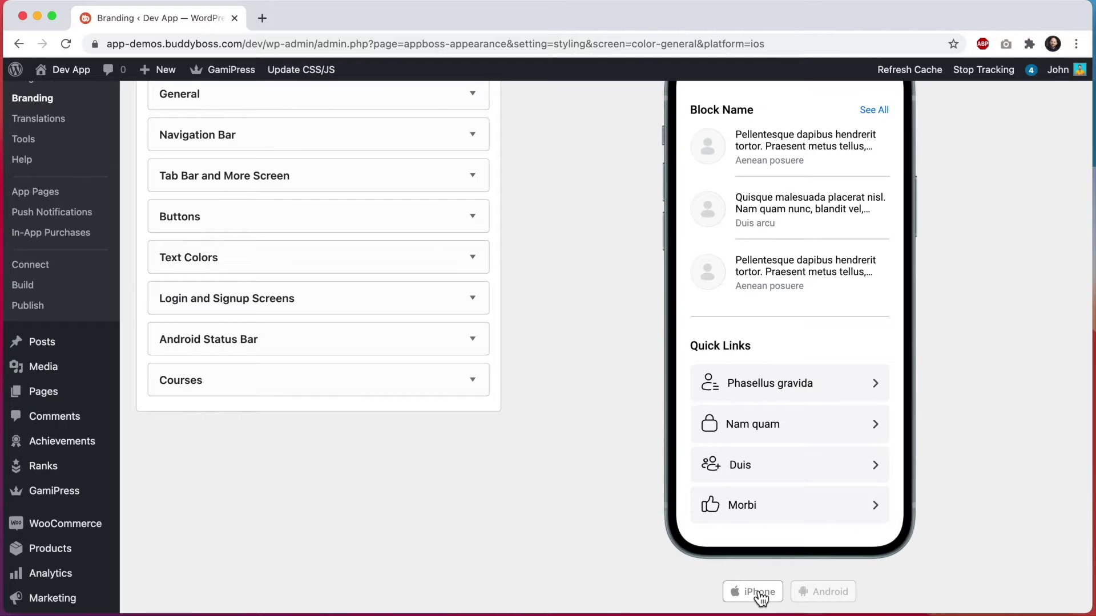
click(399, 136)
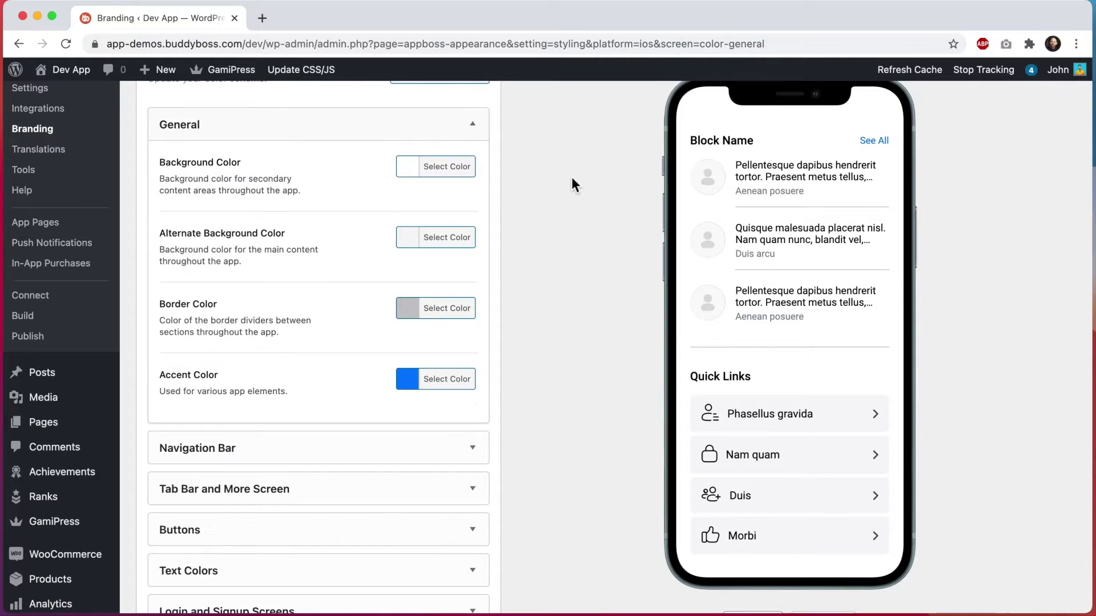
scroll(573, 183, up, 1)
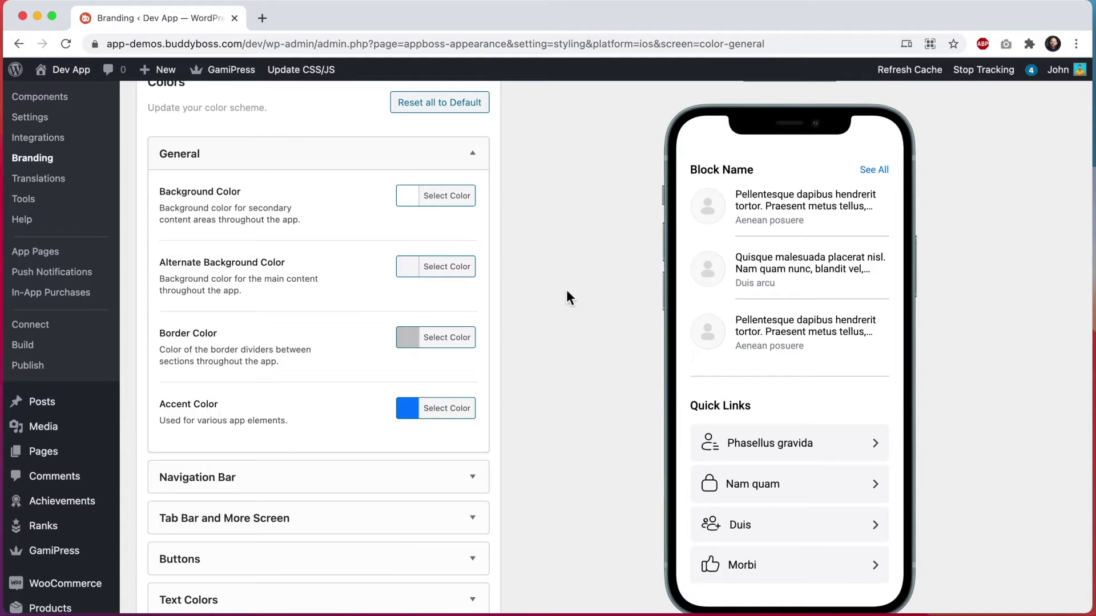
scroll(585, 286, up, 1)
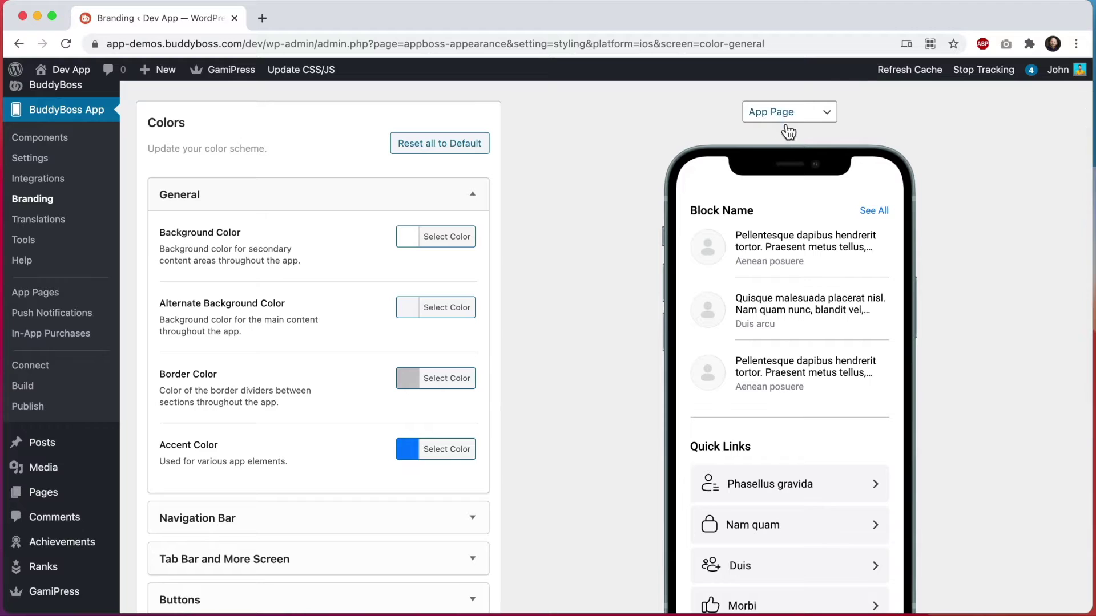
scroll(907, 458, down, 1)
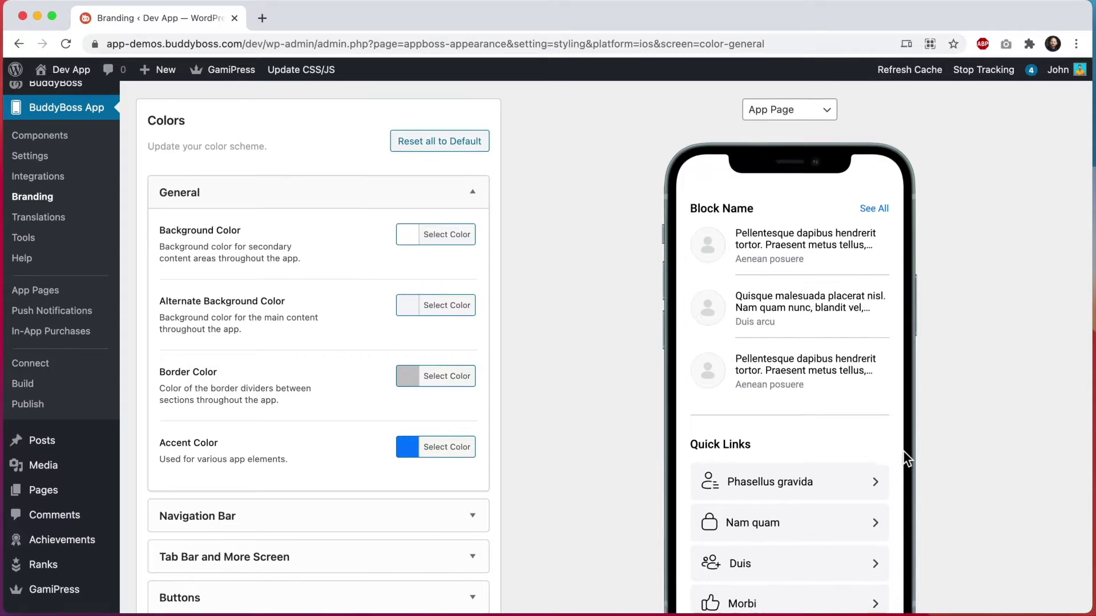
scroll(906, 458, down, 1)
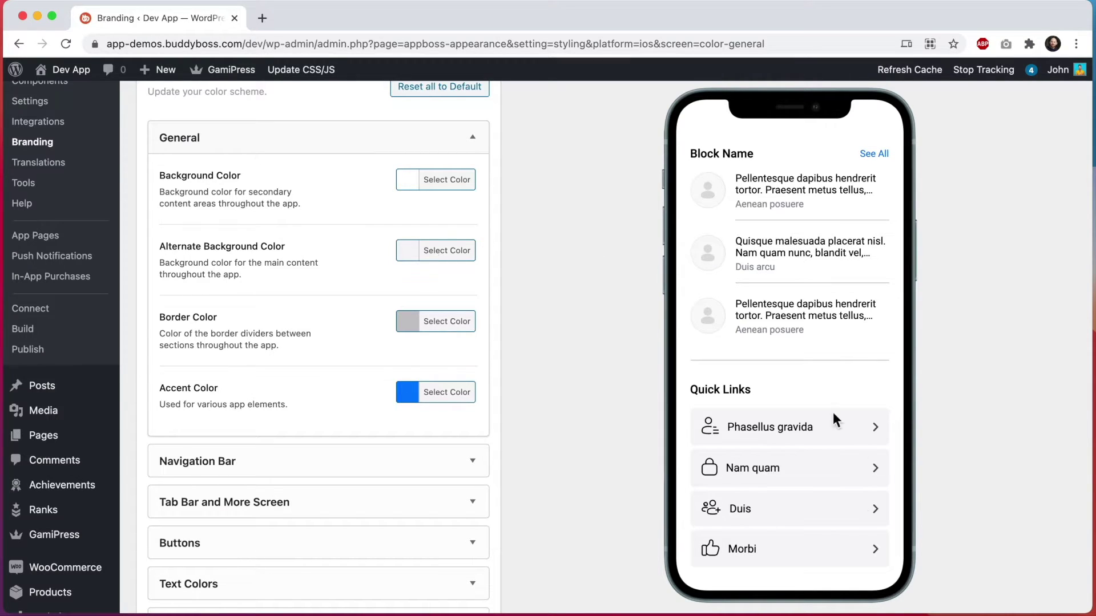
scroll(824, 462, up, 3)
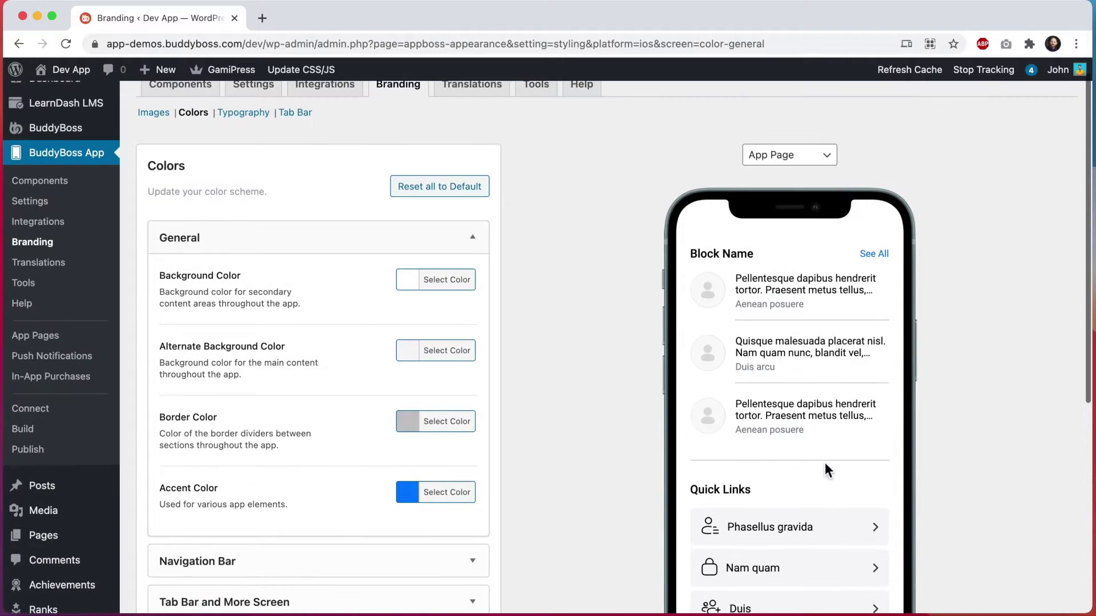
click(801, 165)
click(791, 173)
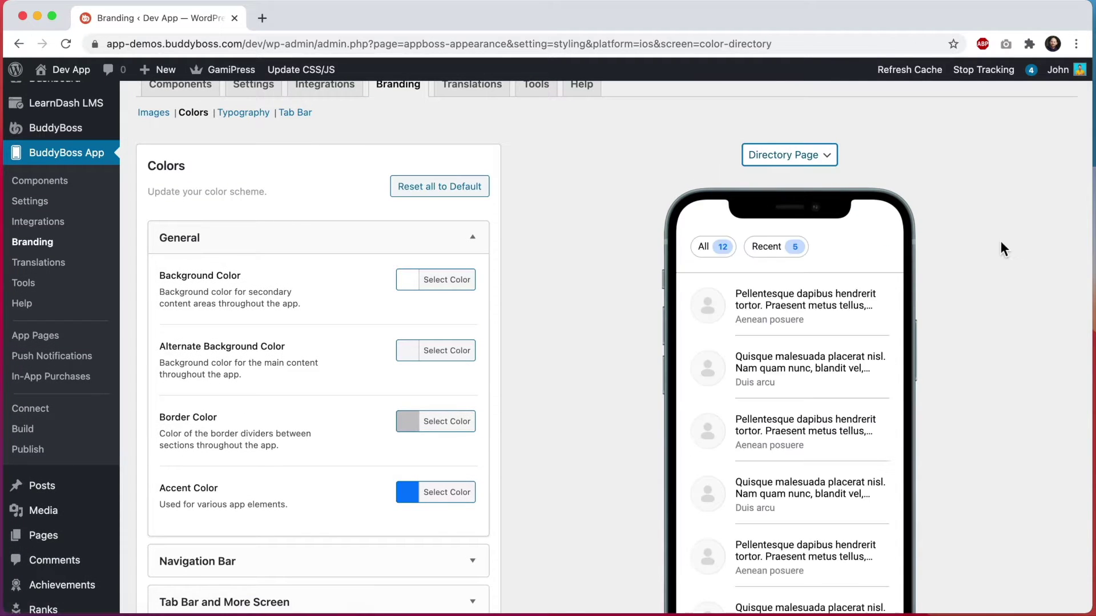
scroll(1001, 241, down, 1)
scroll(1001, 241, down, 1)
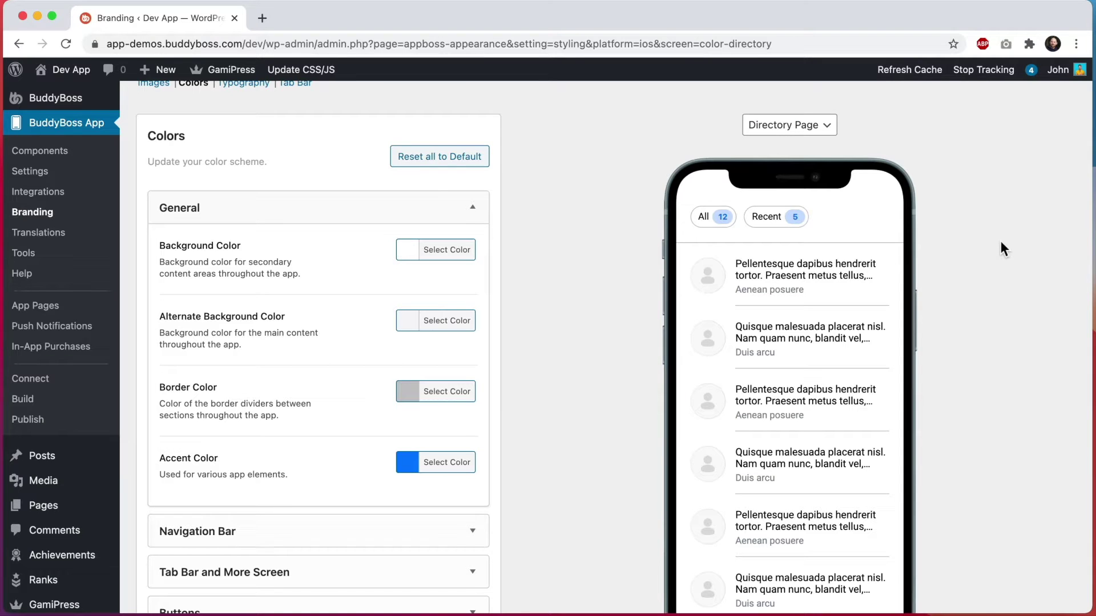
scroll(1001, 240, down, 2)
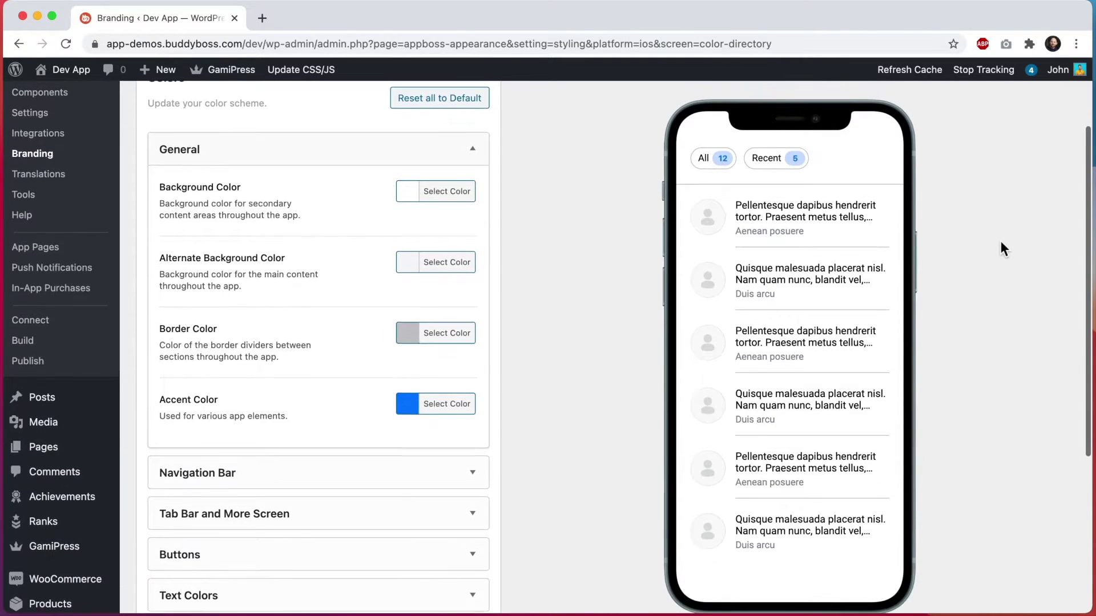
scroll(870, 179, up, 1)
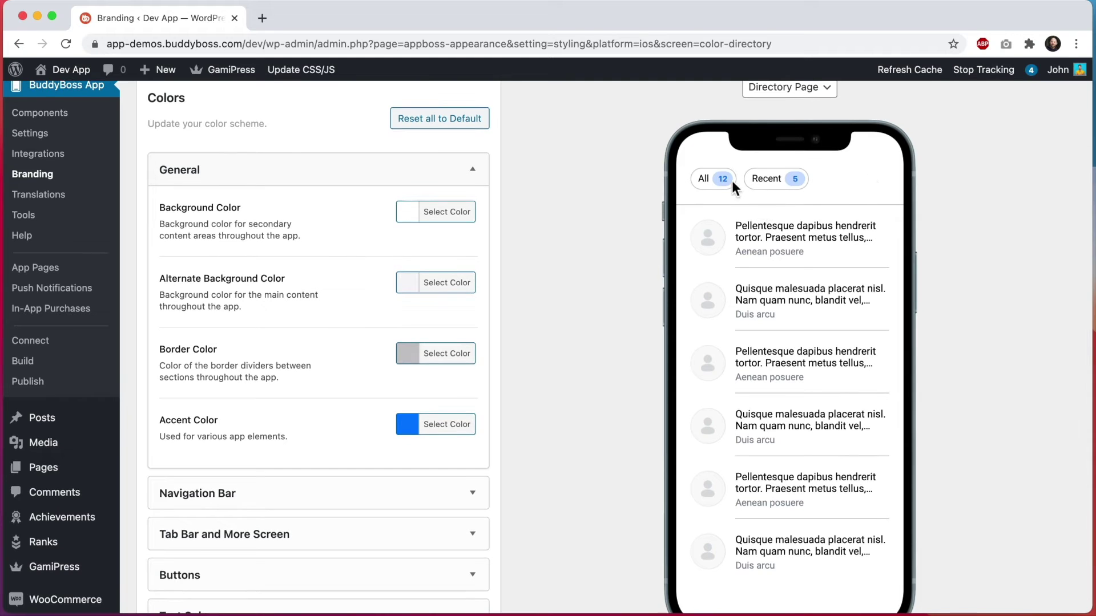
click(804, 84)
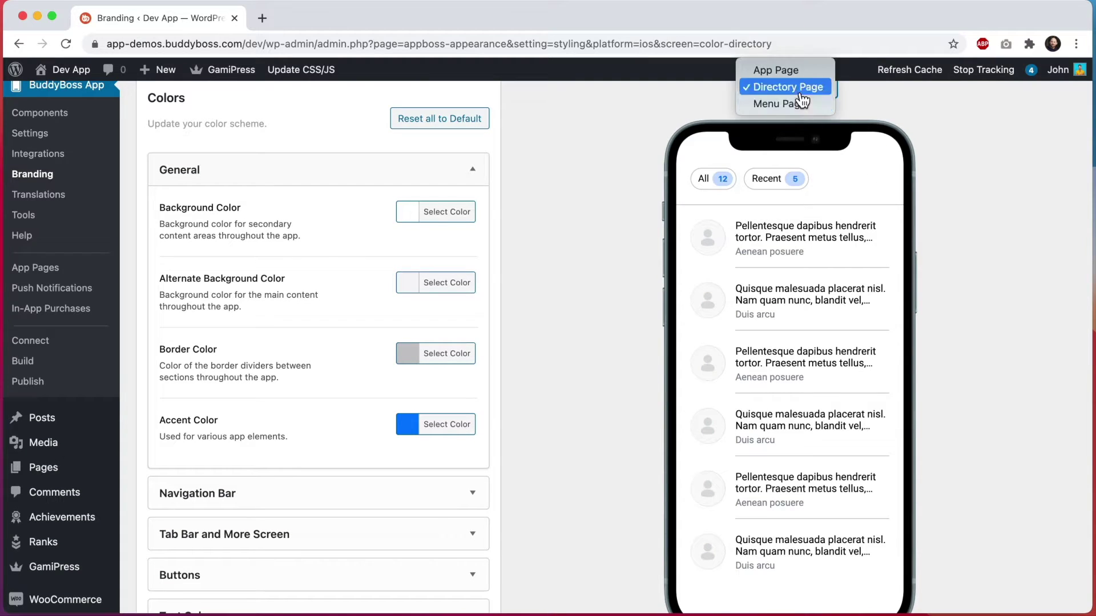
click(799, 103)
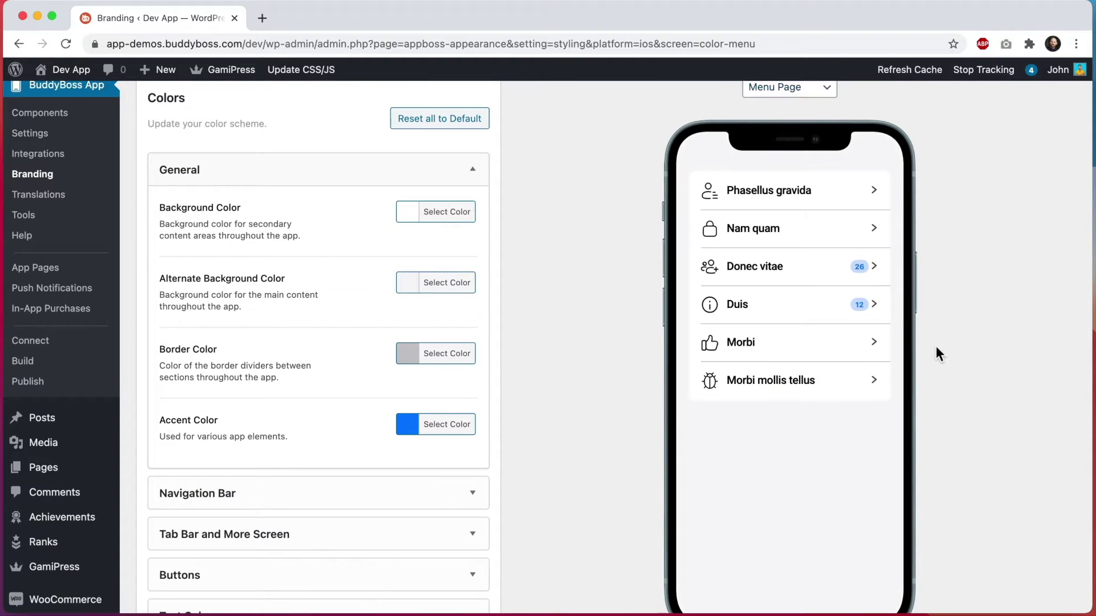
scroll(936, 348, down, 1)
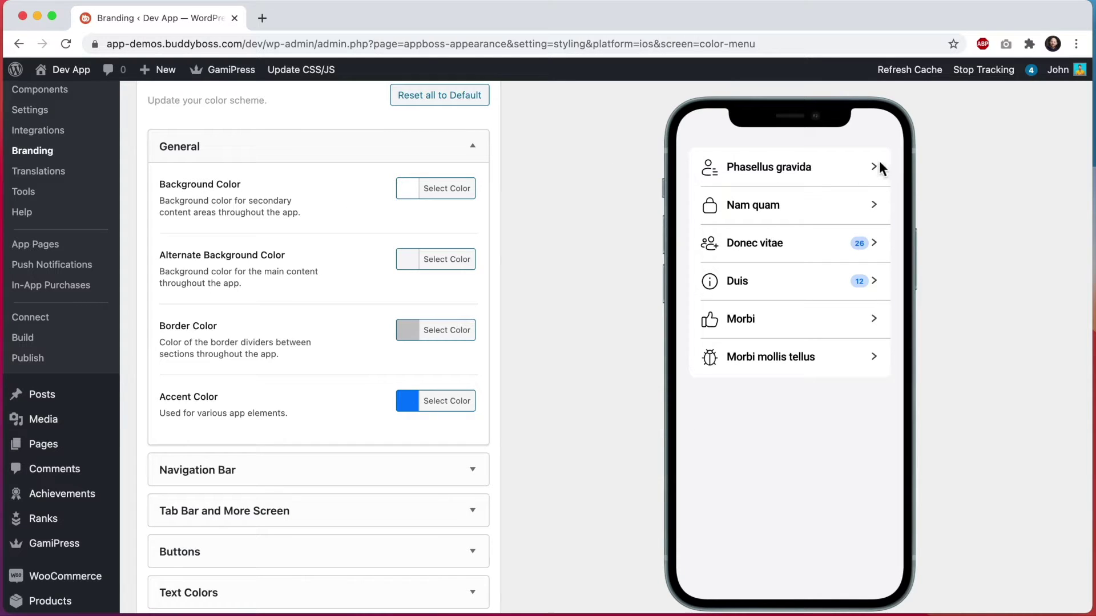
scroll(777, 236, up, 1)
scroll(778, 235, up, 1)
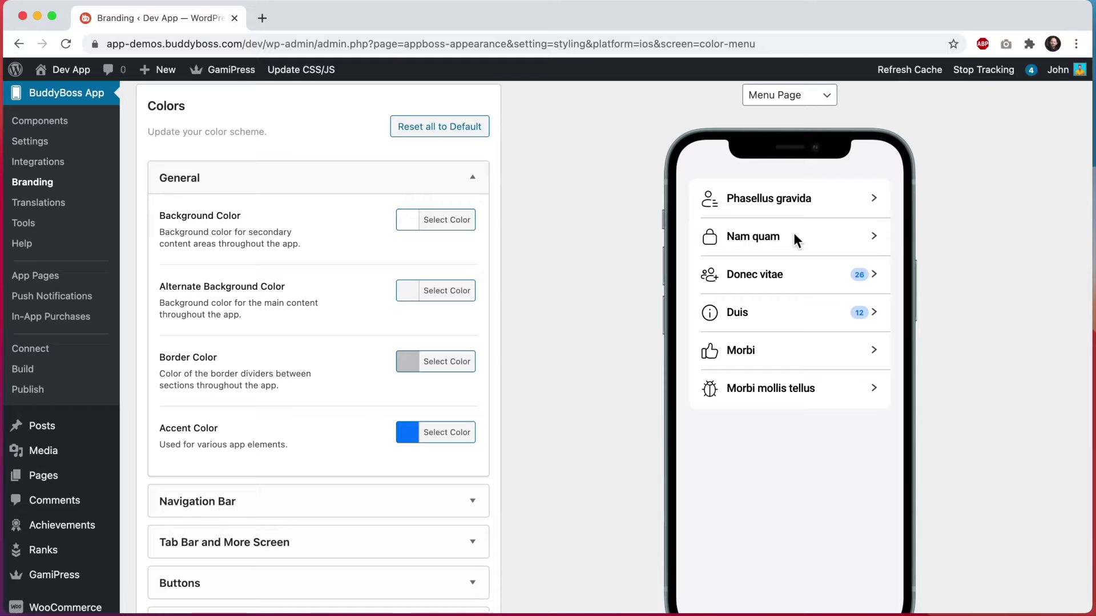
click(786, 101)
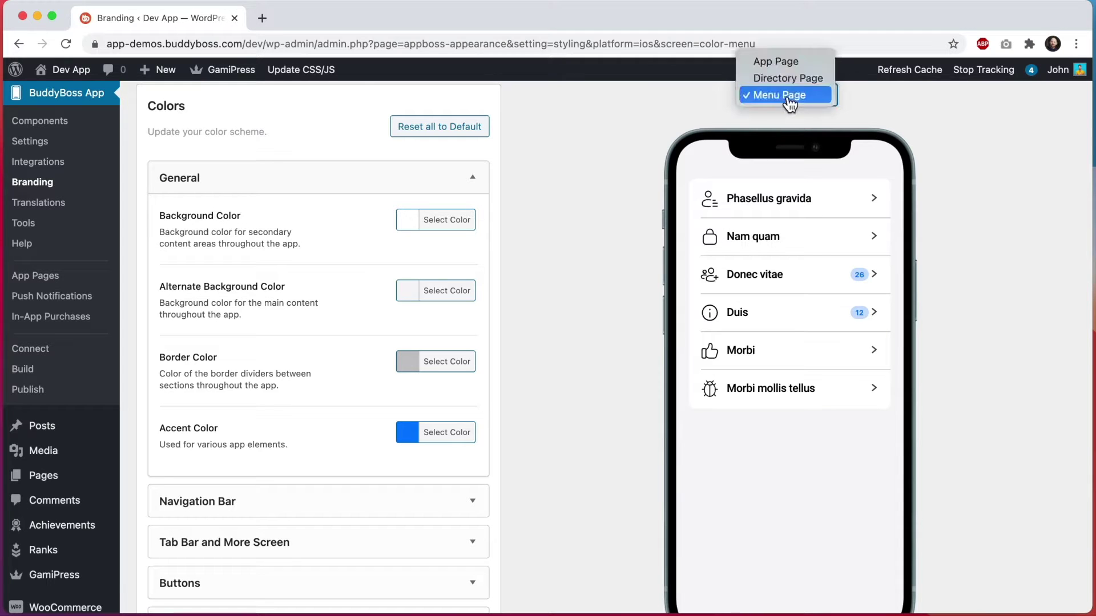
click(770, 60)
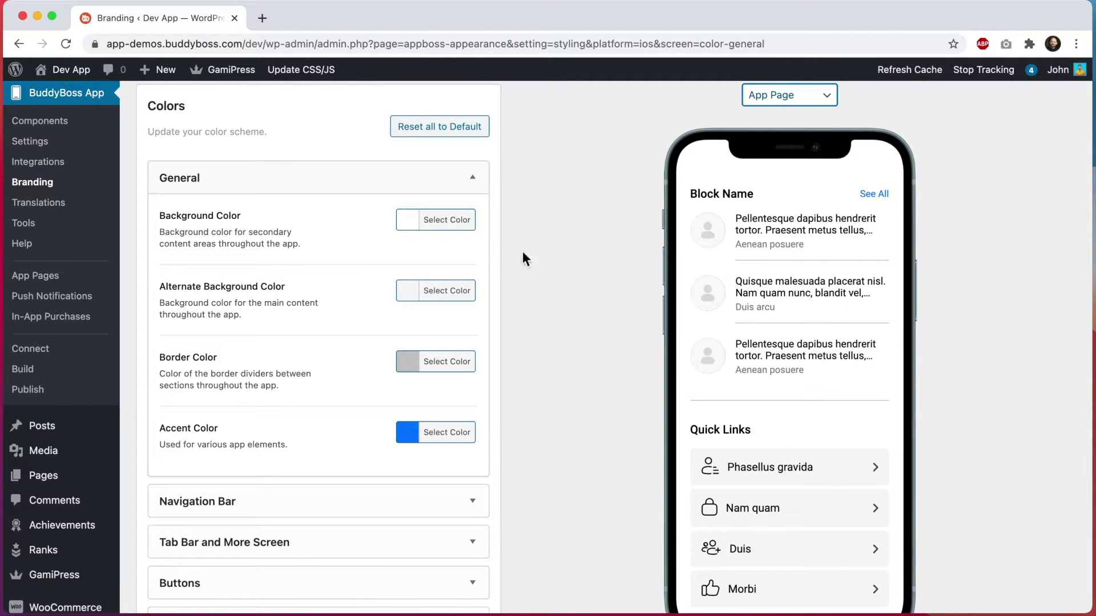
Set the General Background Color to beige #eae7dc.
click(448, 220)
click(434, 246)
double_click(435, 246)
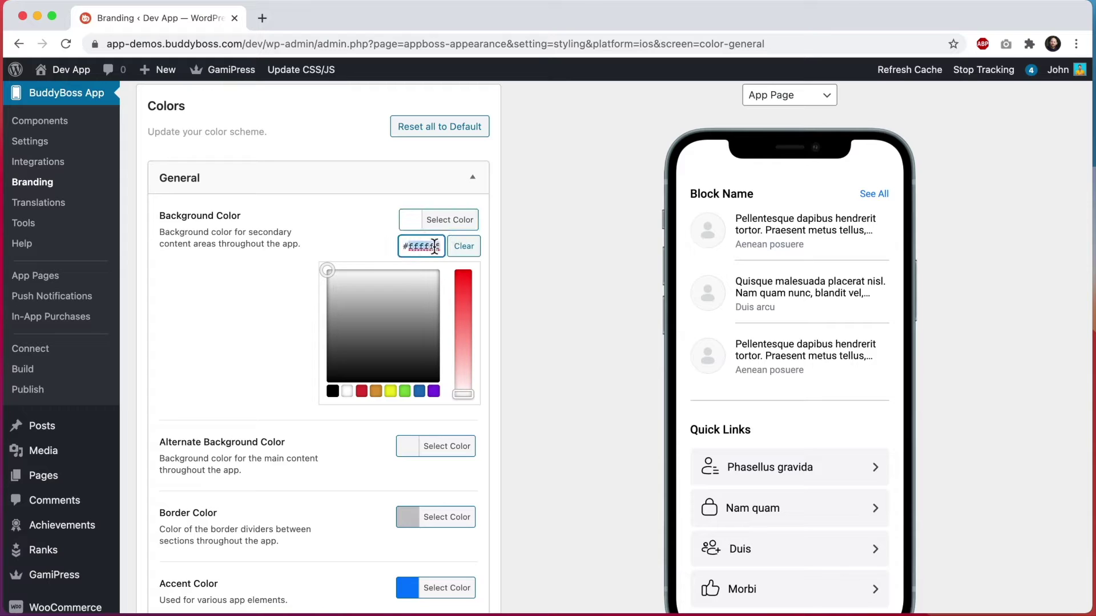
key(cmd+v)
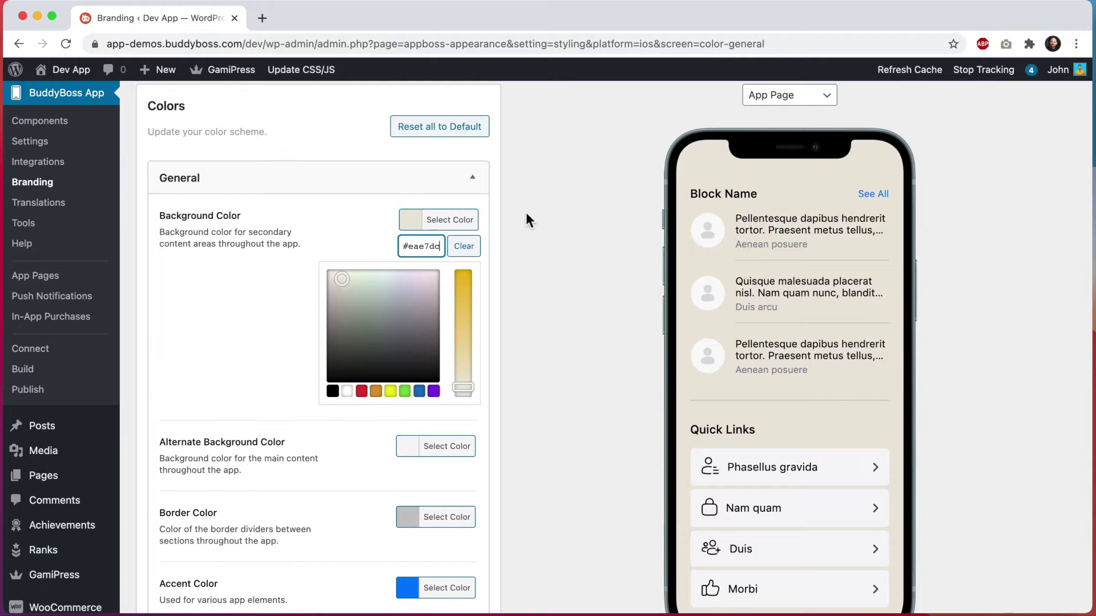
click(526, 215)
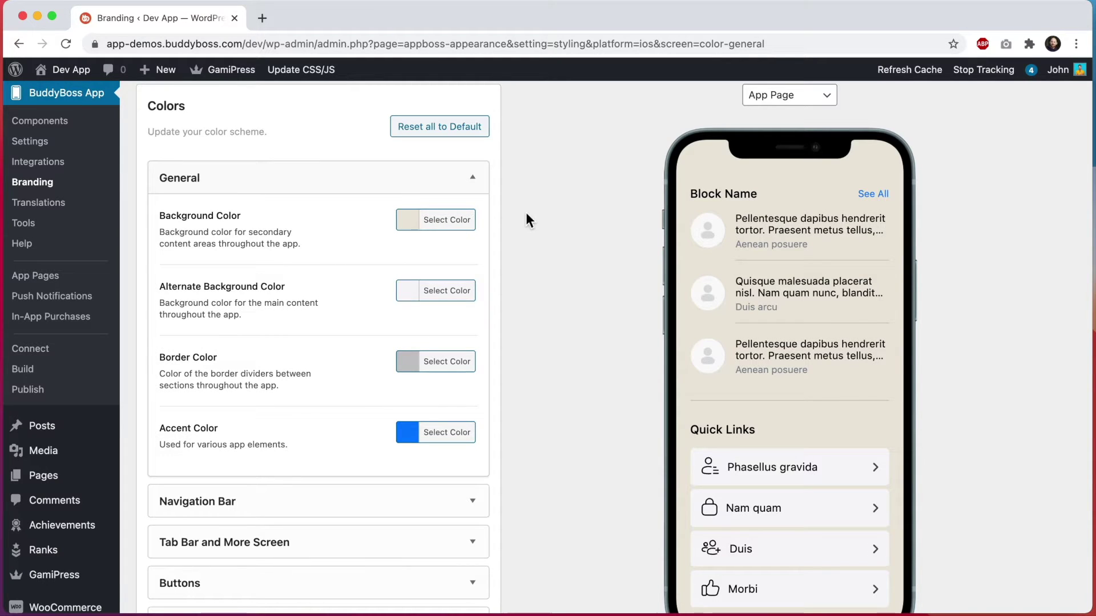
Change the Alternate Background Color from #f6f6f8 to greyish-green #d2d3c6.
scroll(525, 212, down, 1)
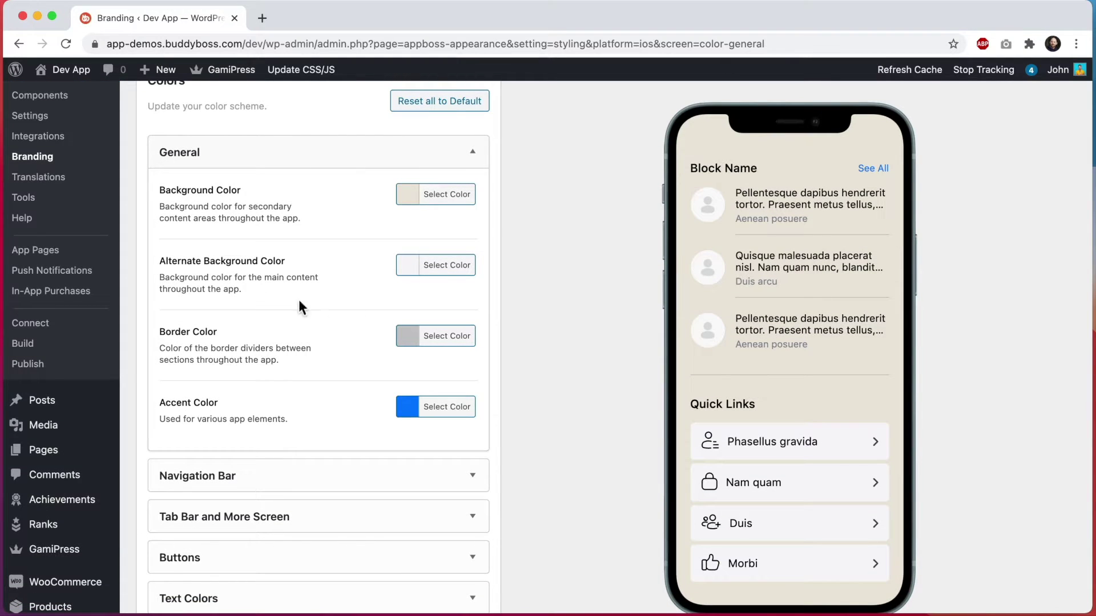
click(429, 265)
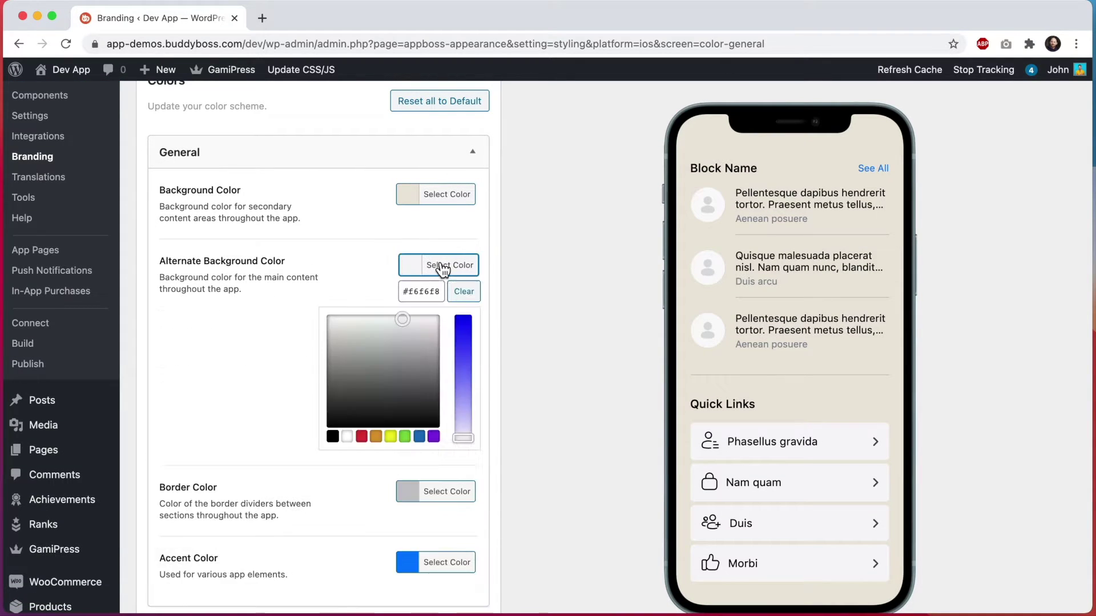
double_click(425, 293)
key(ctrl+v)
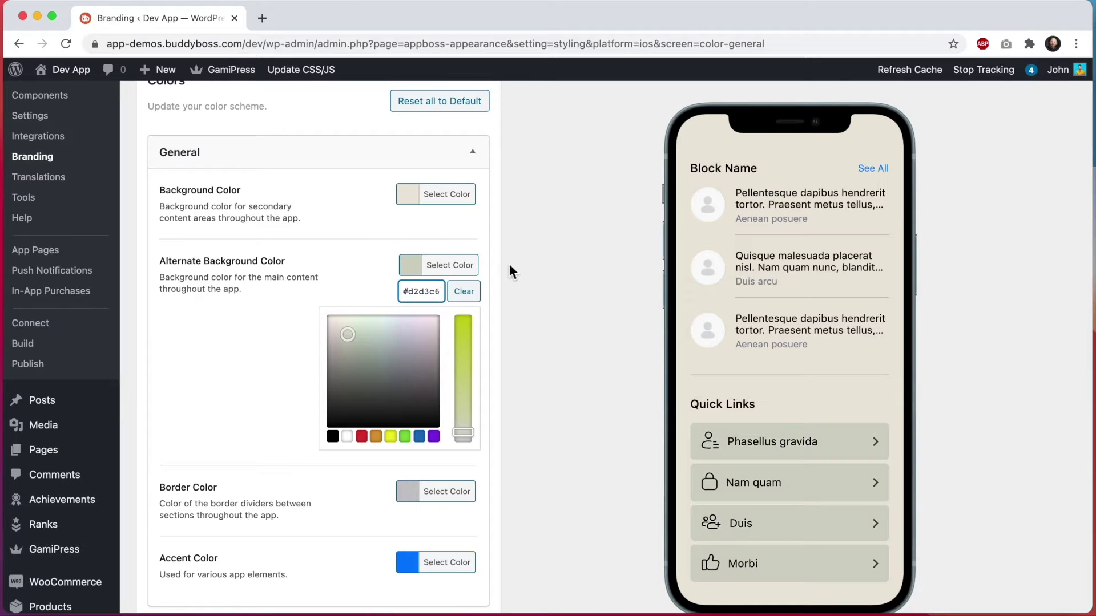
click(509, 264)
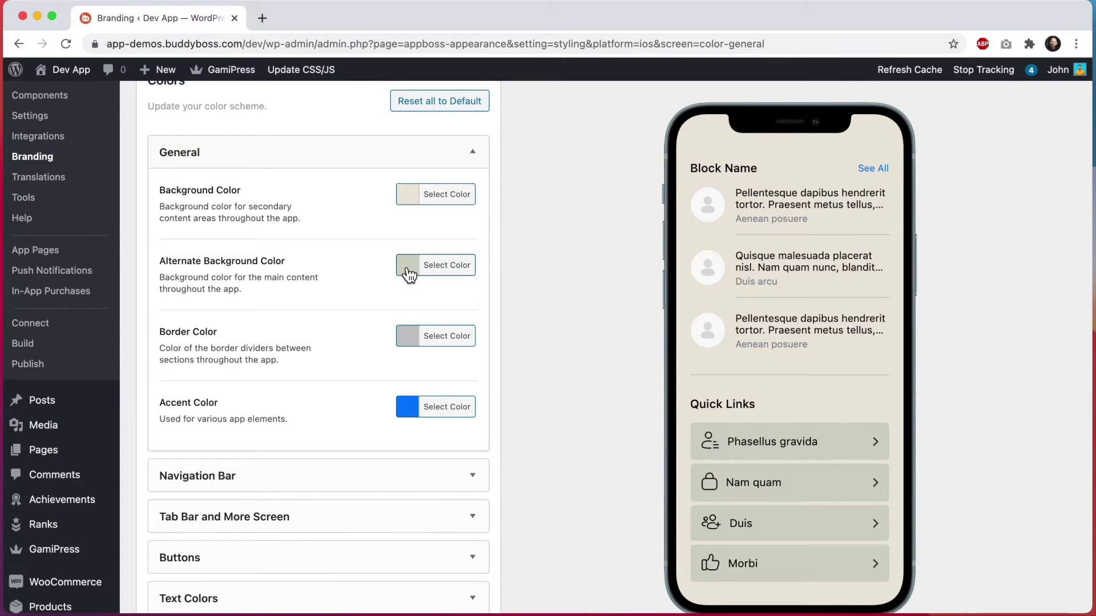
Switch the phone preview to the Menu Page.
scroll(642, 231, up, 2)
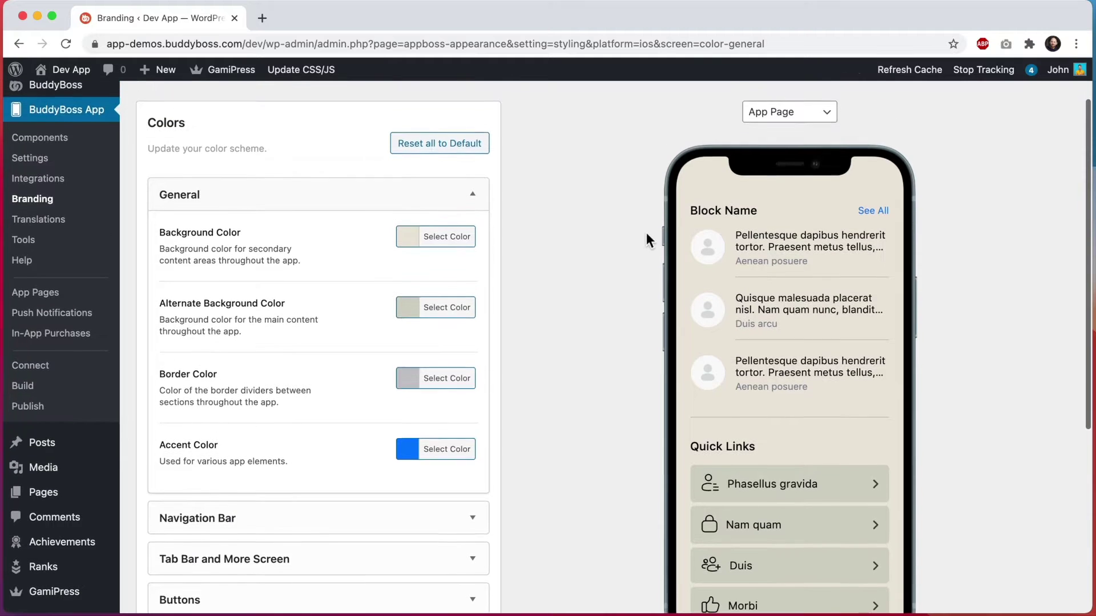
click(770, 117)
click(779, 146)
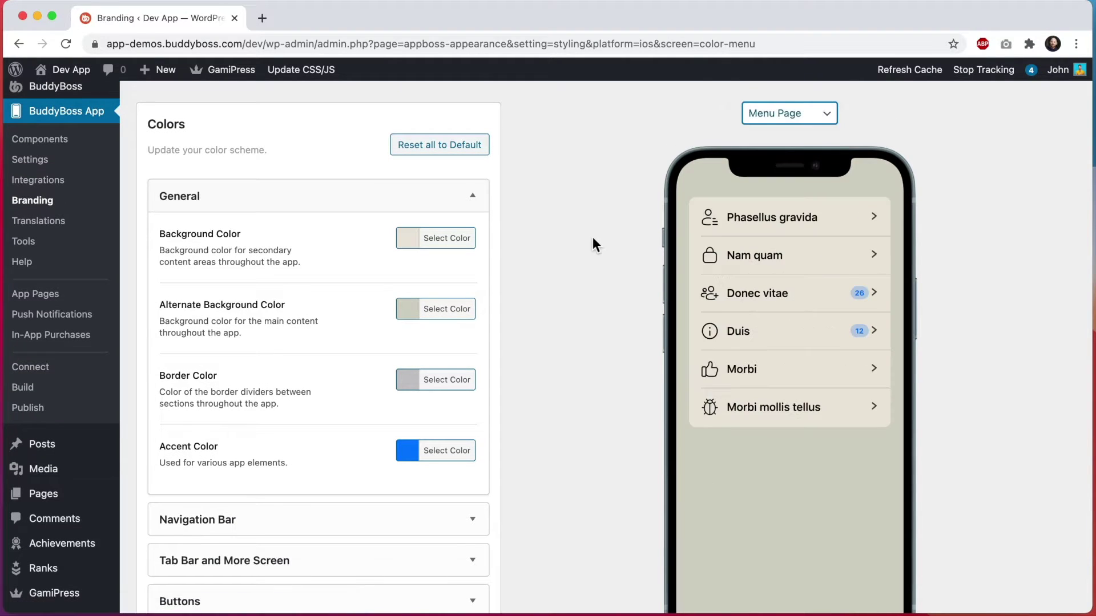
scroll(592, 237, down, 2)
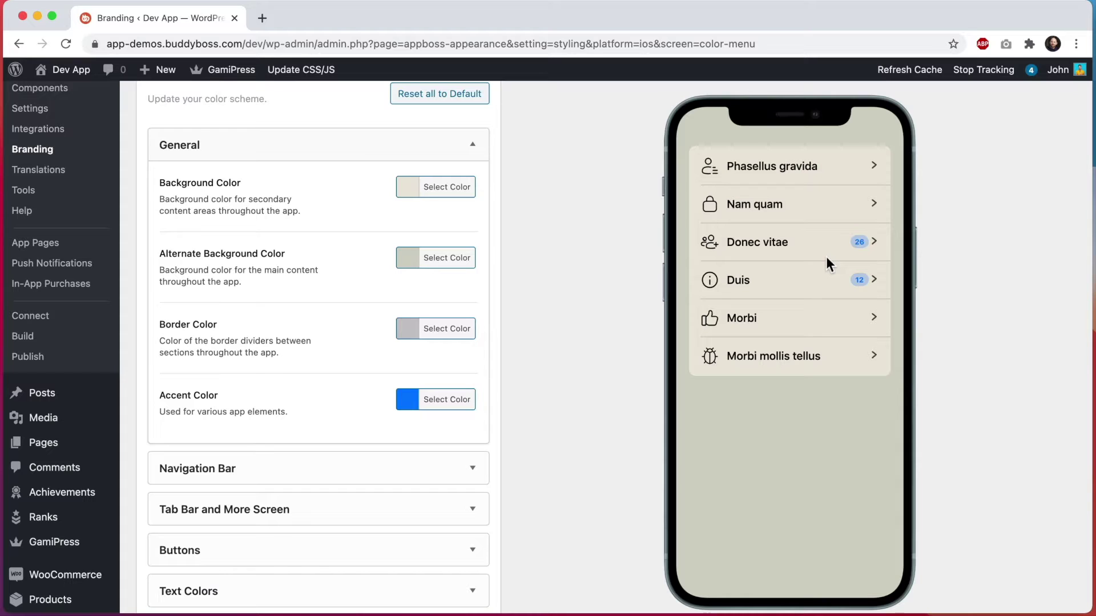
Set Border Color to grey-green #bcbfb3 and preview the Directory Page.
click(465, 335)
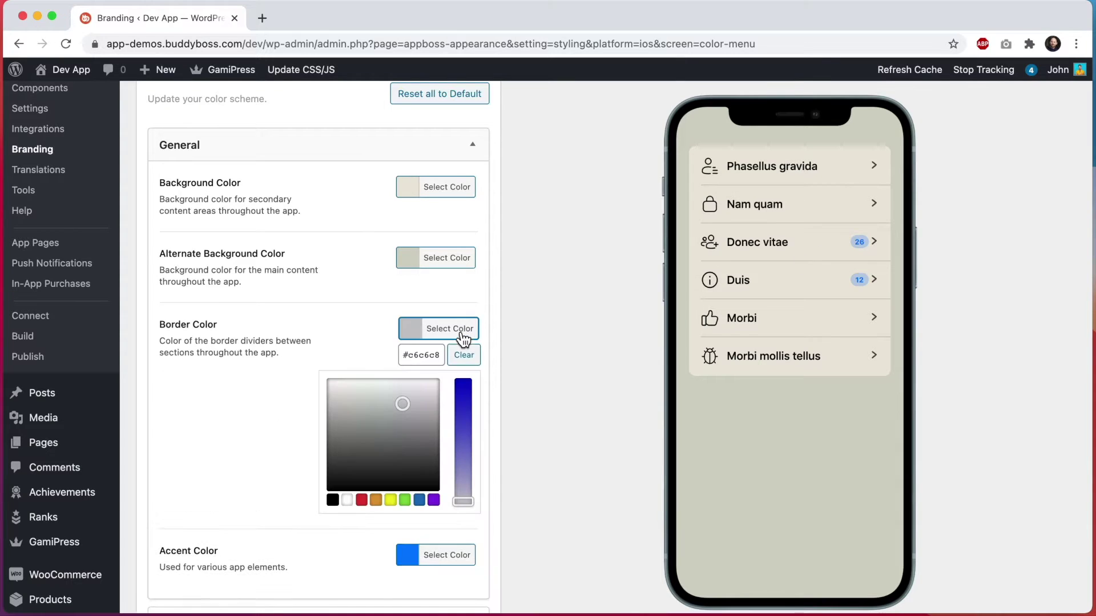
click(431, 355)
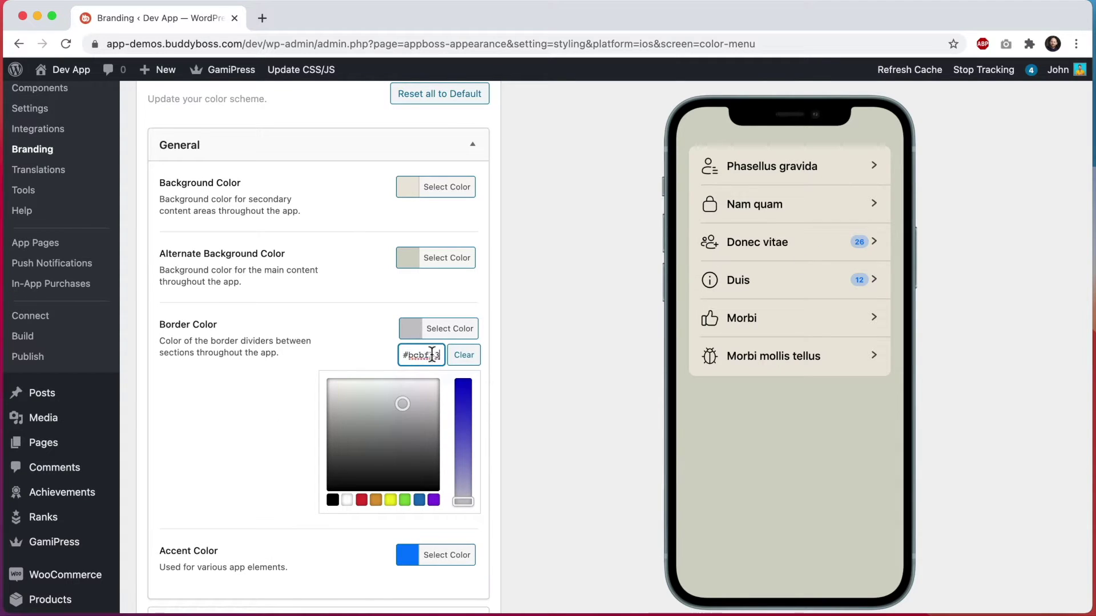
click(505, 321)
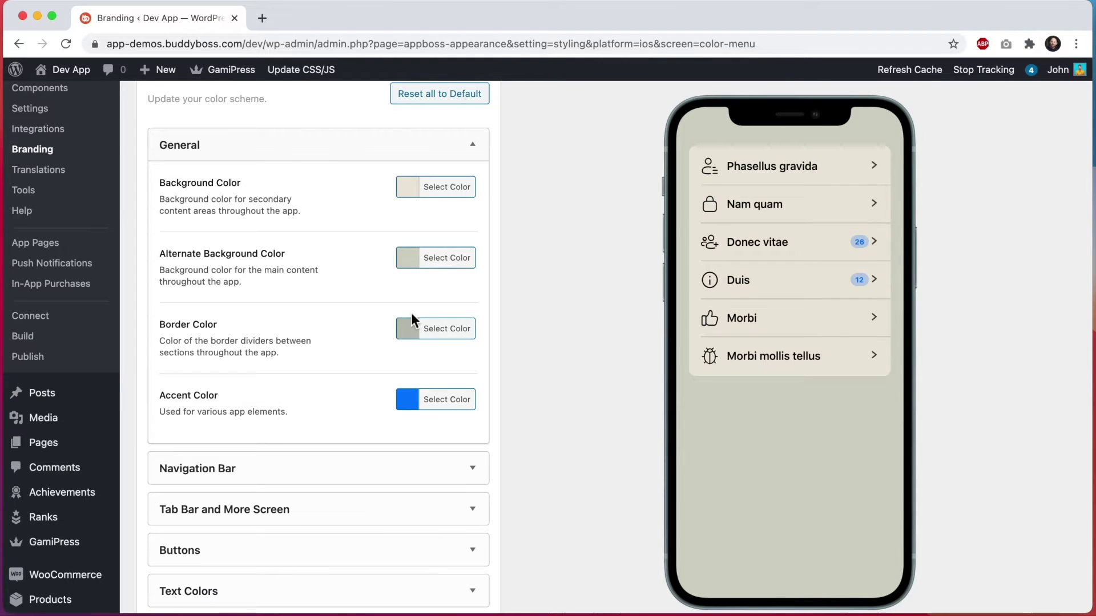
scroll(790, 318, up, 2)
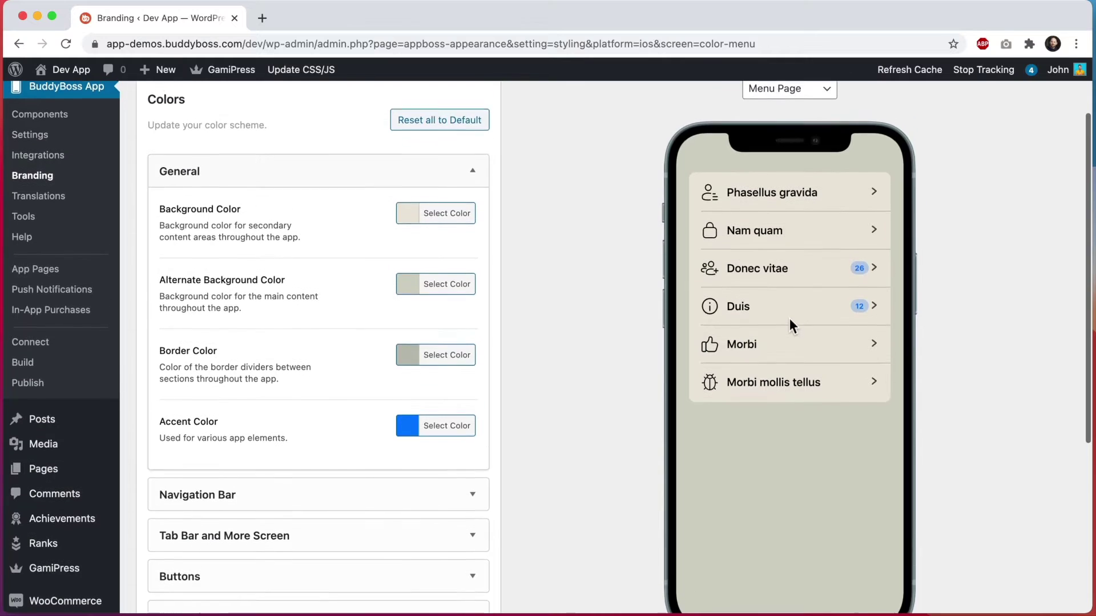
click(791, 102)
click(793, 89)
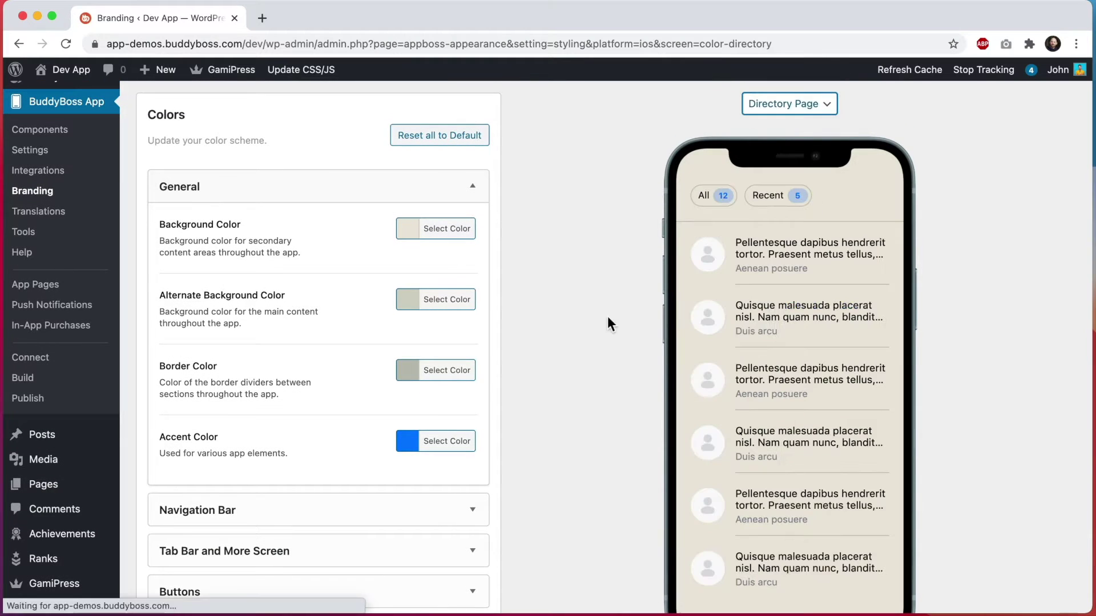
scroll(607, 316, down, 1)
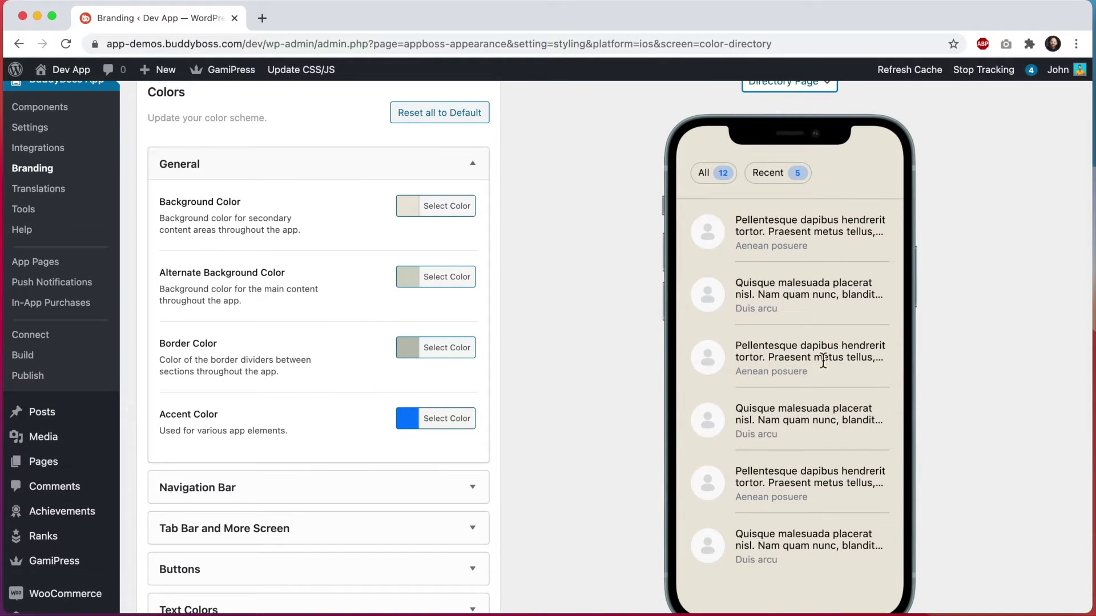
Replace the Accent Color 007cff with a lighter blue.
scroll(817, 499, up, 1)
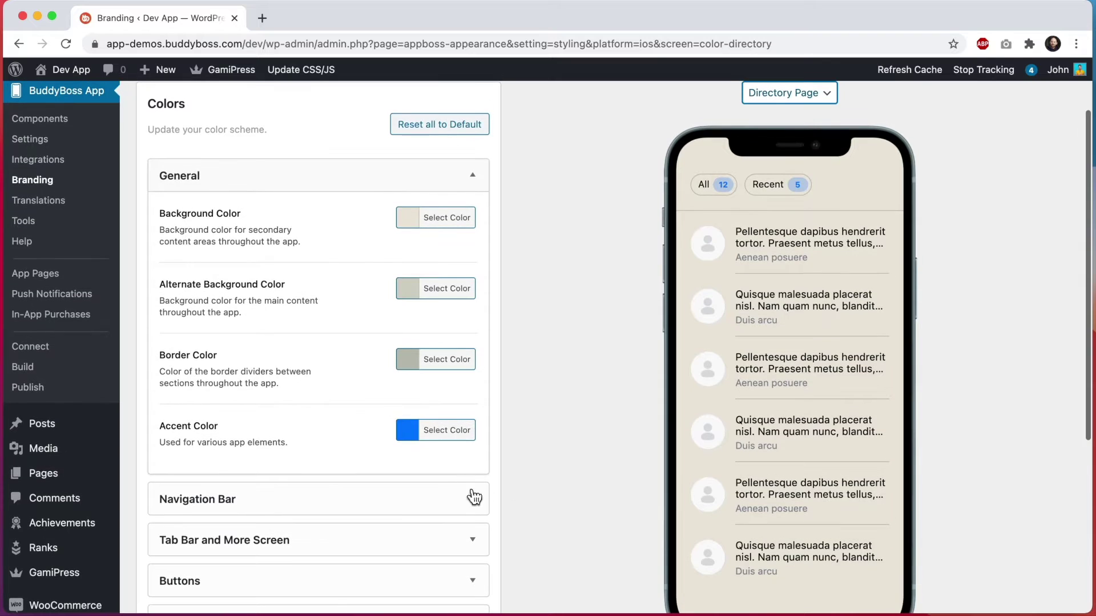
click(444, 435)
double_click(431, 456)
key(ctrl+v)
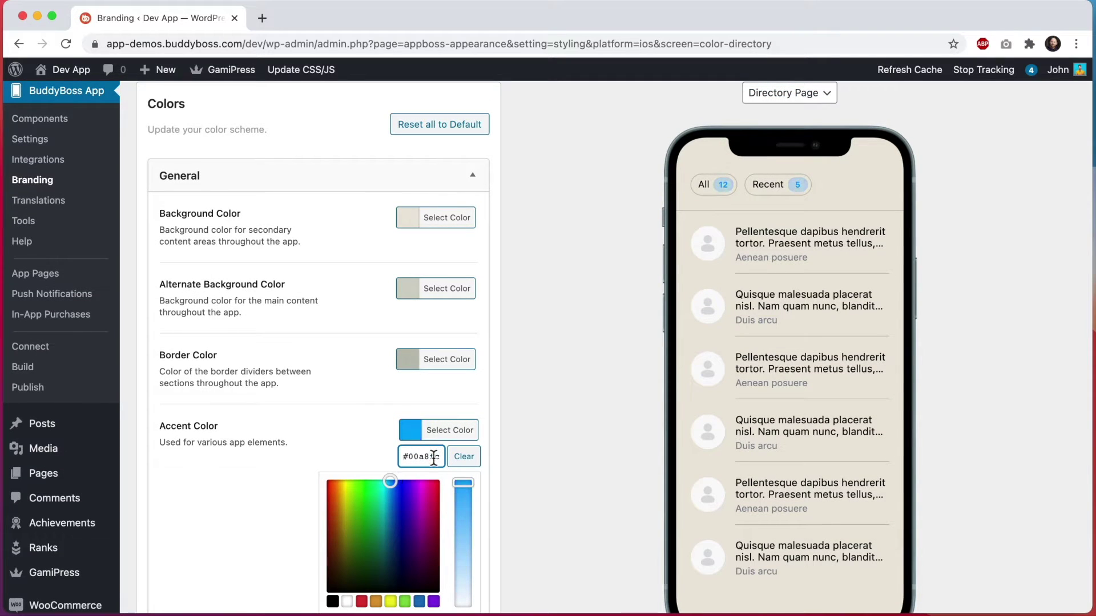
Switch the phone preview to the Menu Page, then to the App Page, and scroll through it.
click(526, 398)
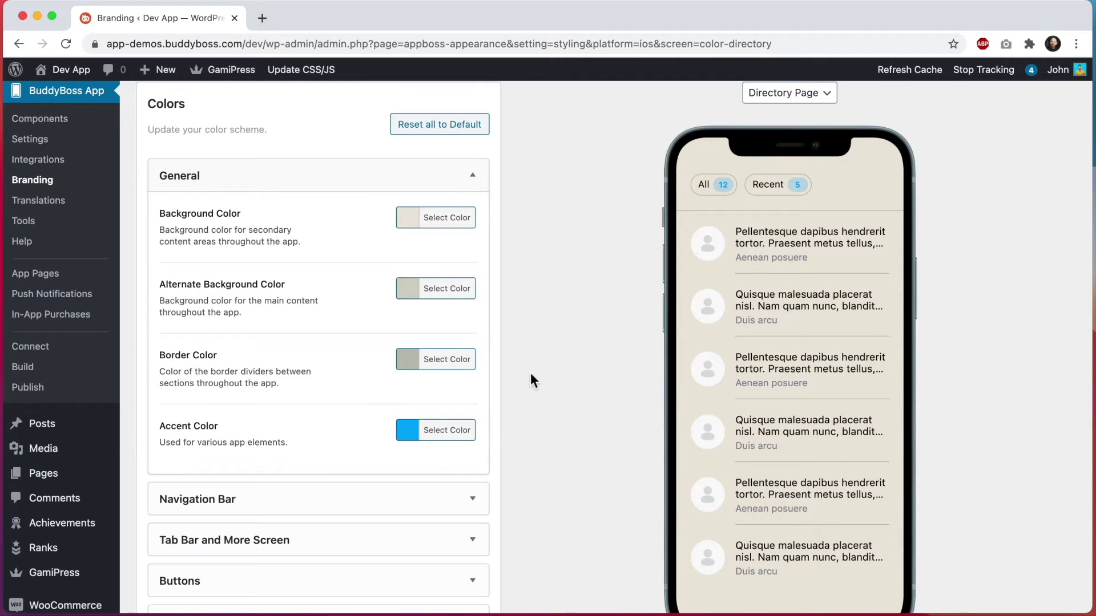
scroll(699, 223, up, 2)
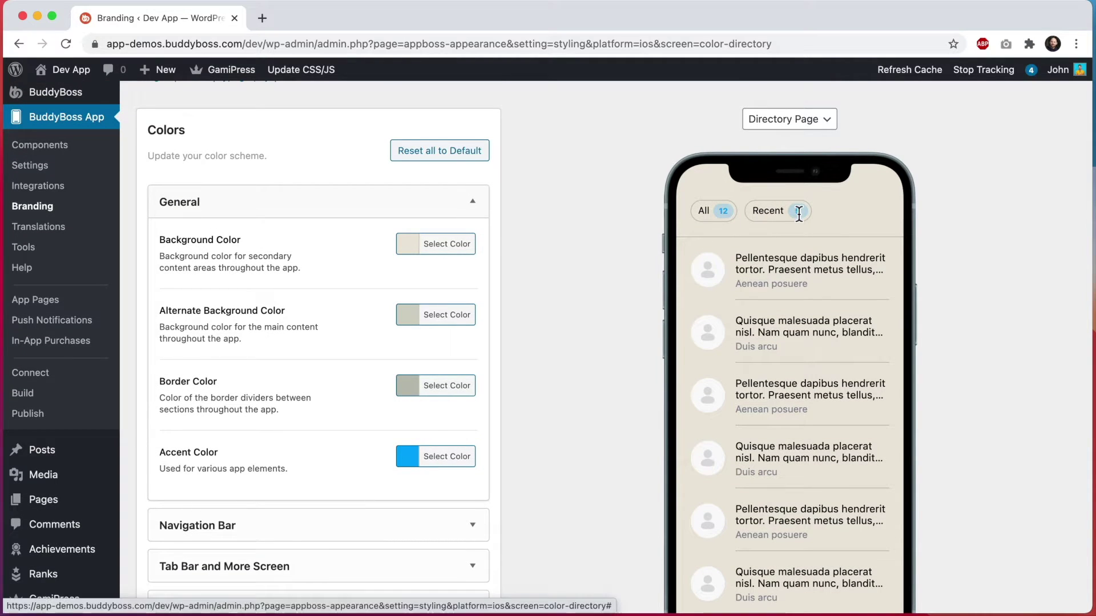
click(787, 119)
click(790, 137)
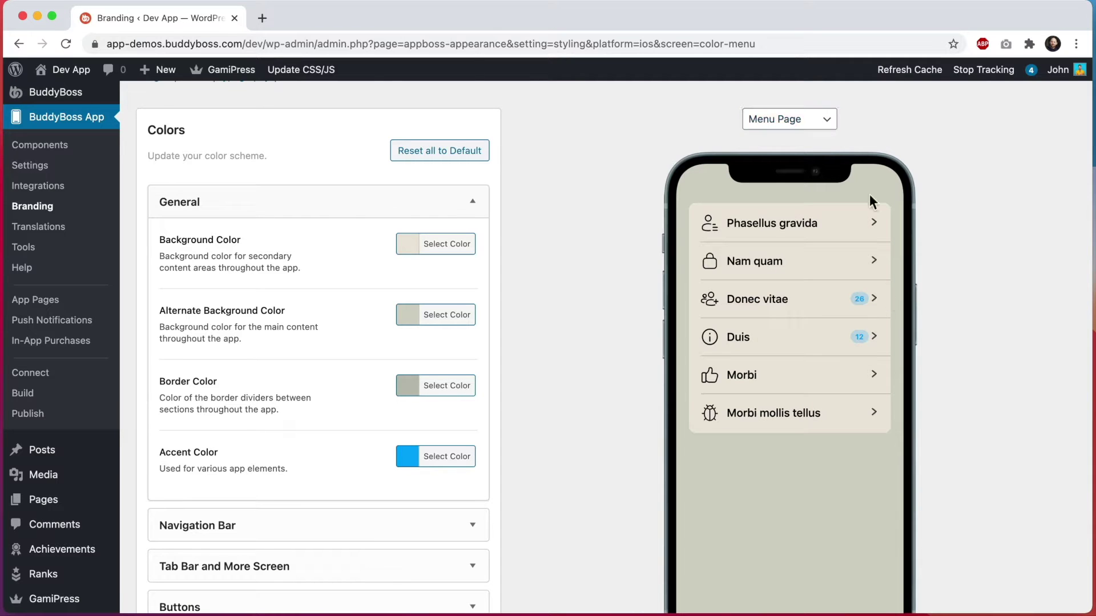
click(815, 117)
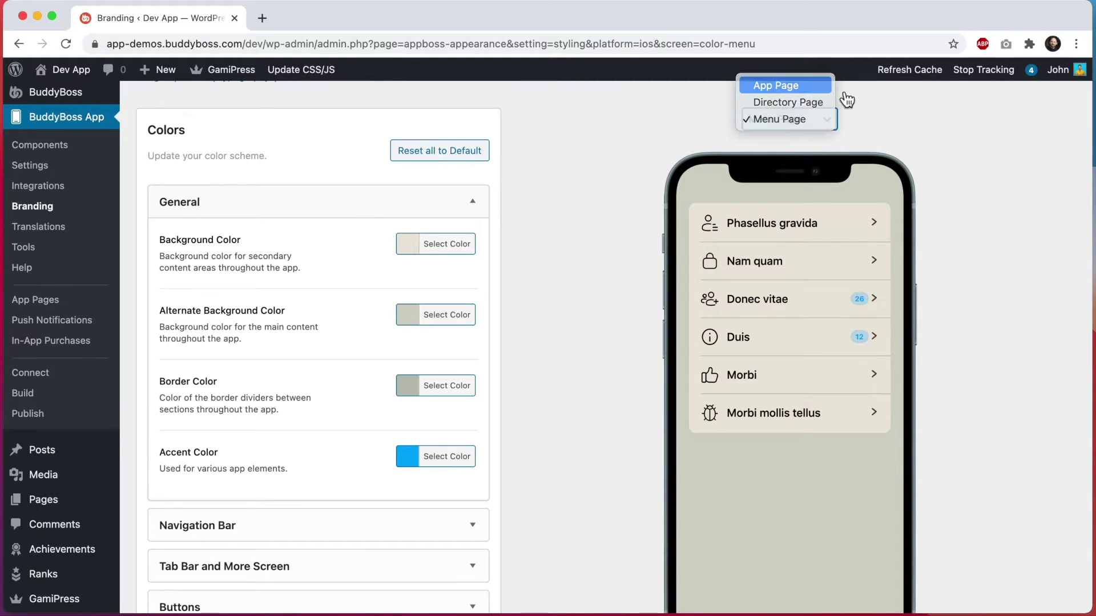
click(811, 86)
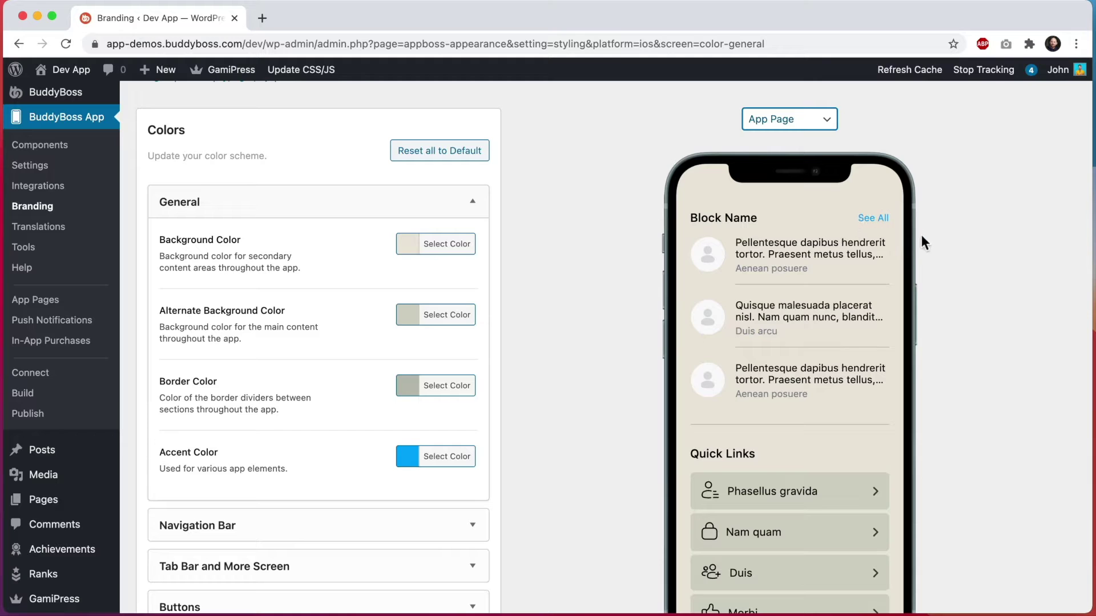
scroll(922, 252, down, 1)
scroll(921, 254, down, 1)
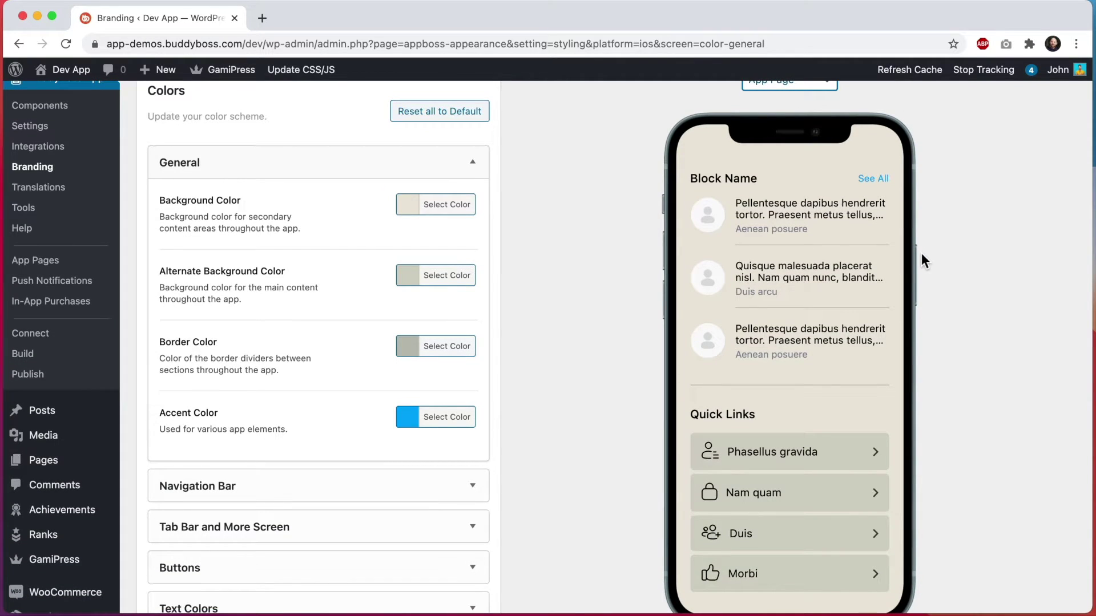
scroll(921, 256, down, 1)
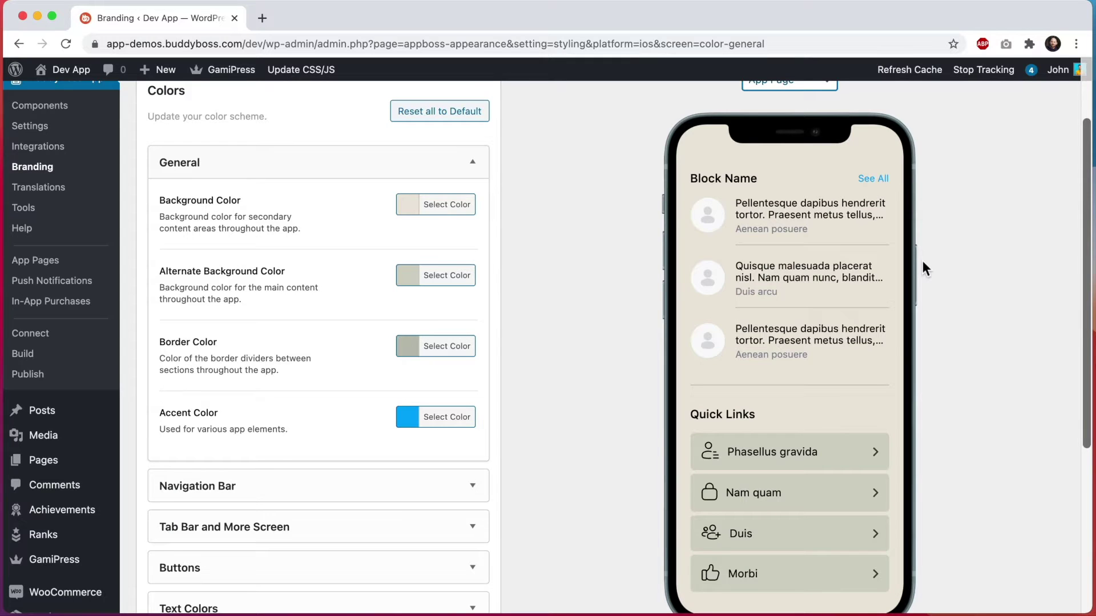
scroll(922, 260, up, 3)
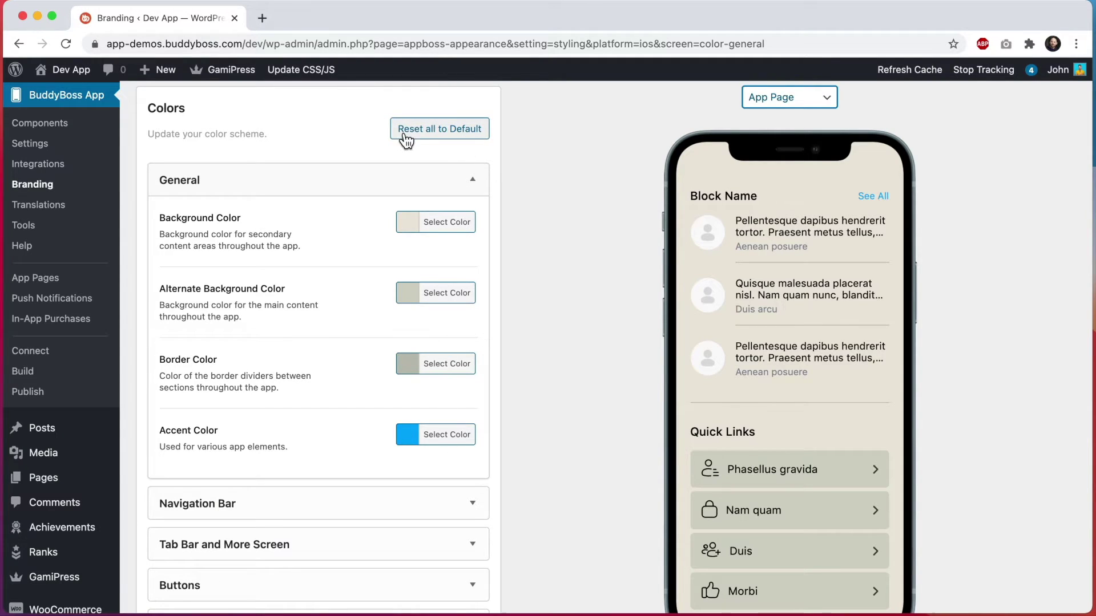
Collapse the General colour settings and expand the Navigation Bar section.
click(445, 233)
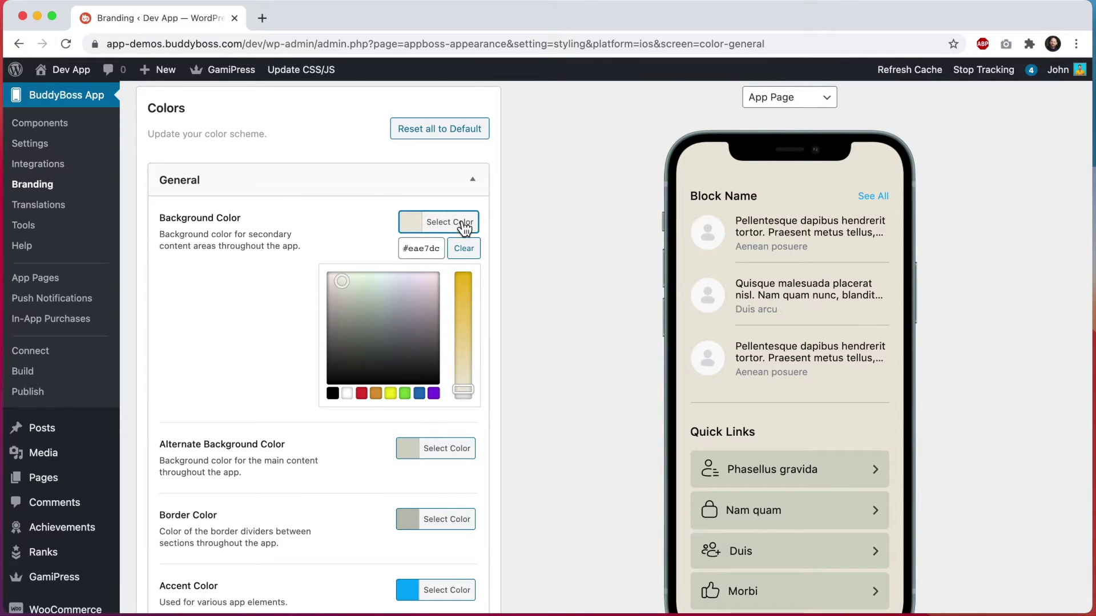
click(531, 206)
click(429, 185)
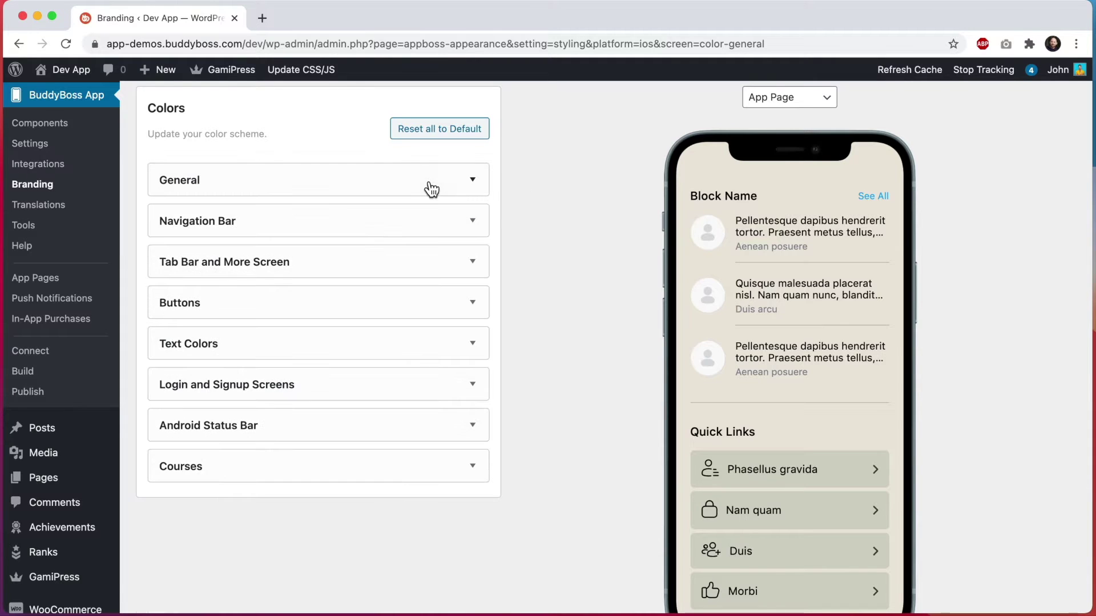
click(386, 229)
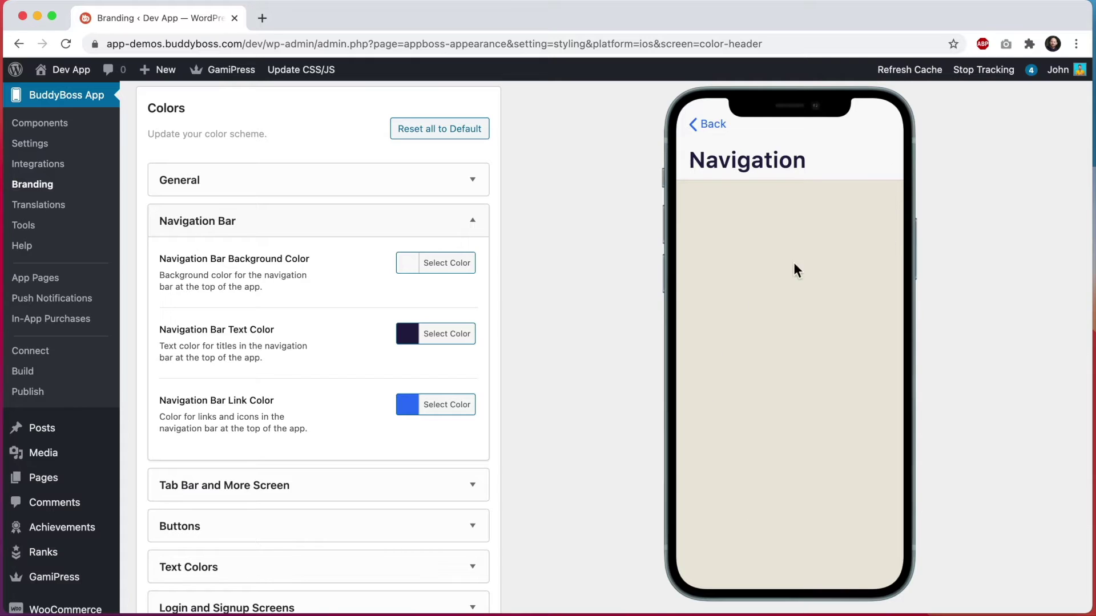
click(422, 183)
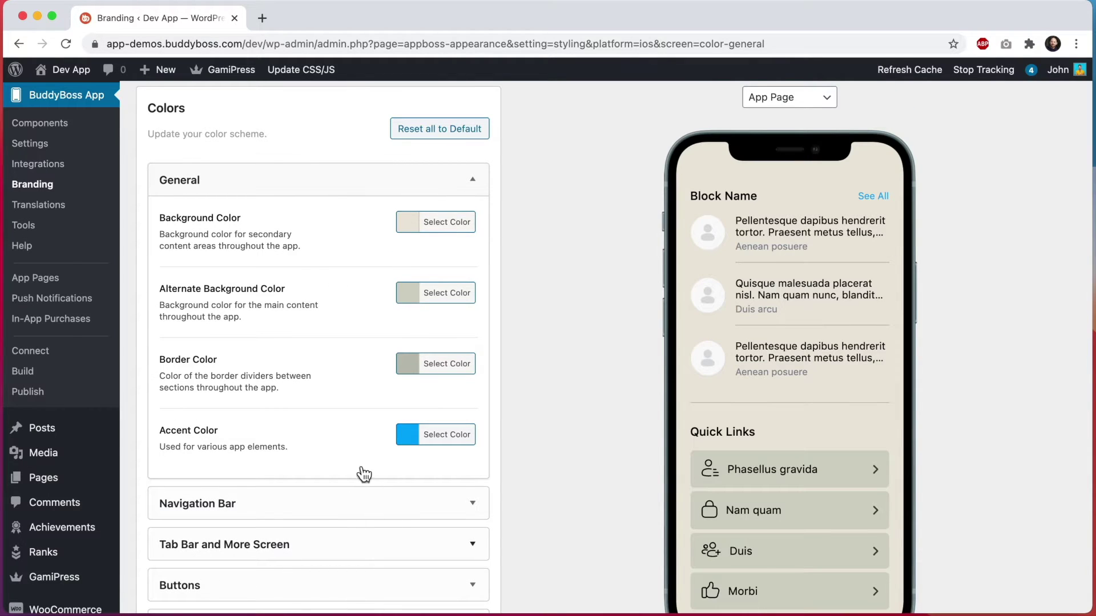
click(406, 507)
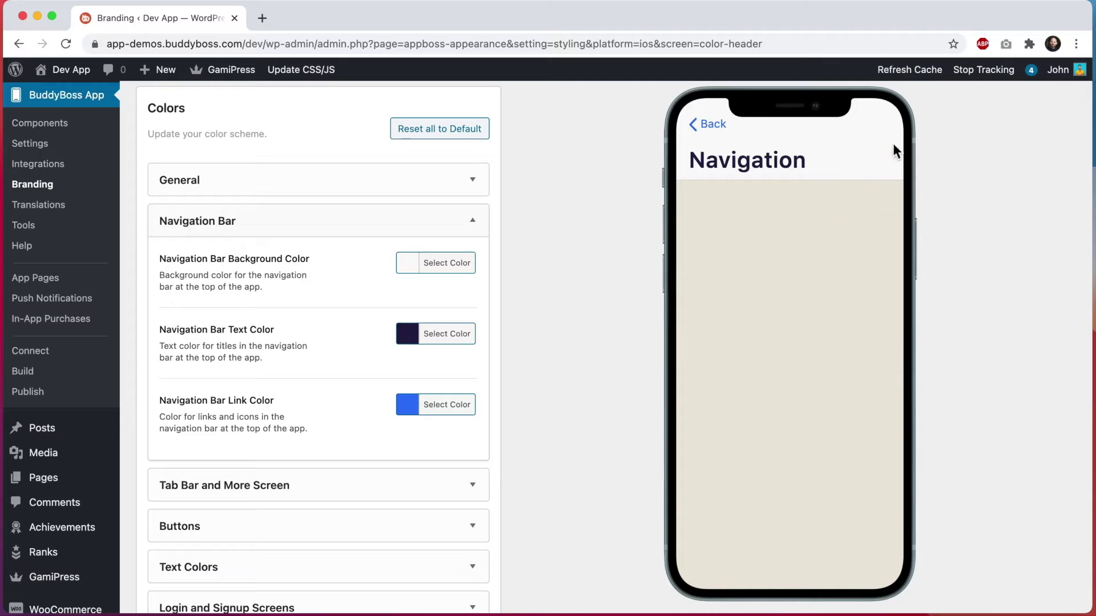
Change the Navigation Bar background from f9f9f9 to slate blue #505d84.
click(453, 269)
double_click(433, 290)
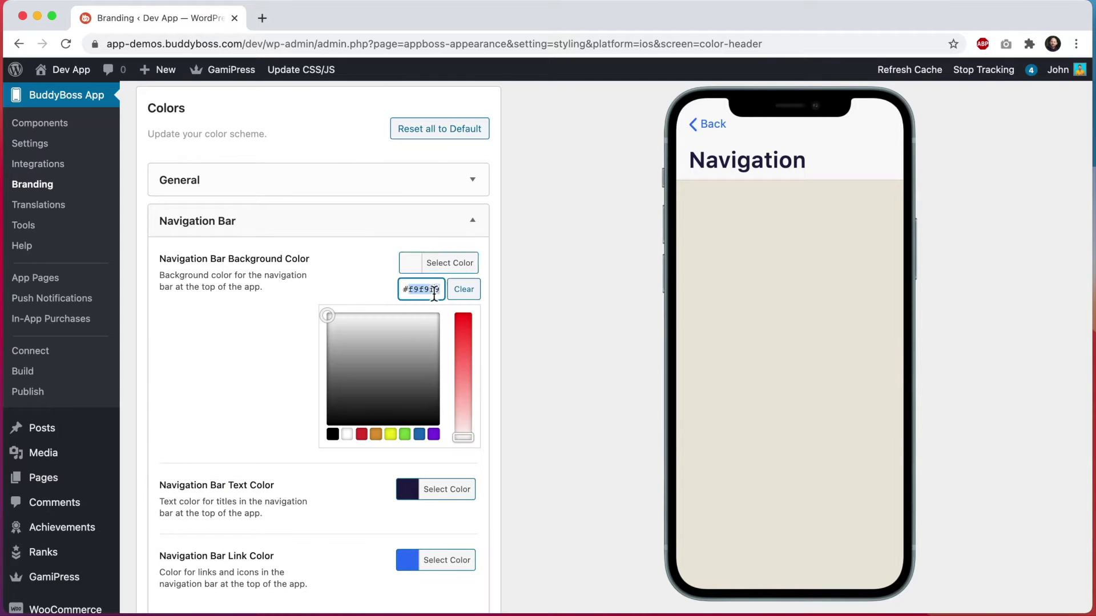
text(505d84)
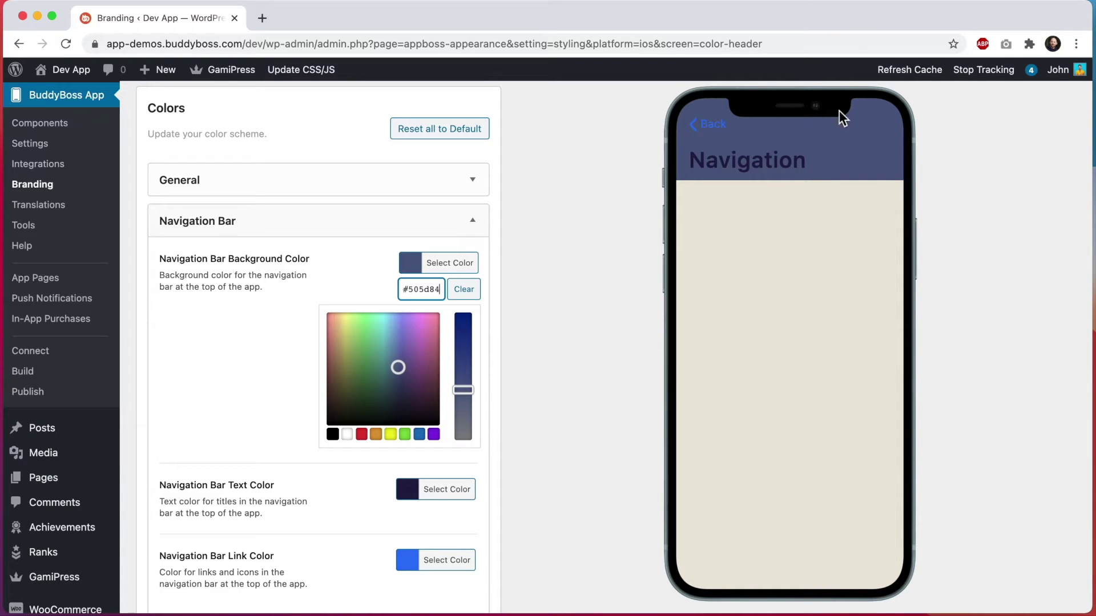
click(828, 147)
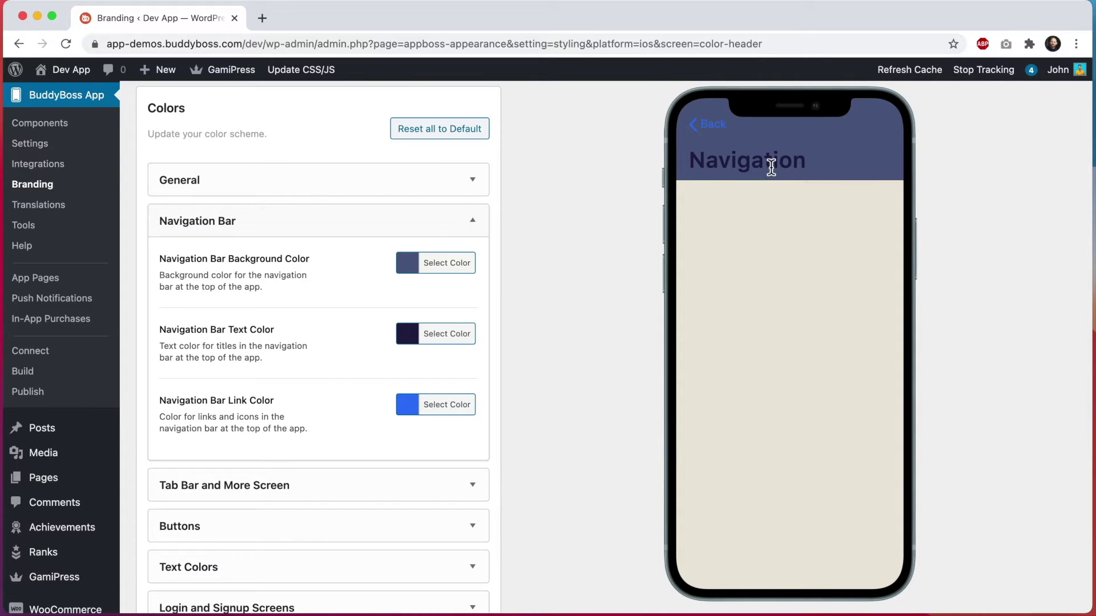
Make the Navigation Bar title text white (ffffff).
click(470, 339)
double_click(422, 360)
text(#ffffff)
click(542, 355)
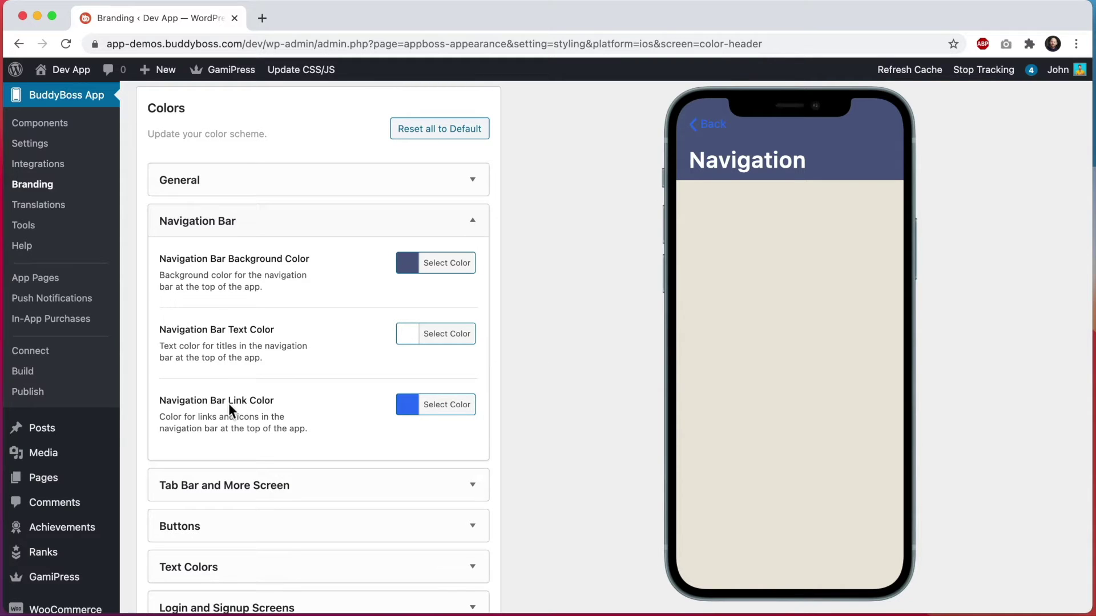
Change the navigation Link Color from 2f74f6 to pink ff82c6 and collapse the section.
click(436, 410)
double_click(423, 432)
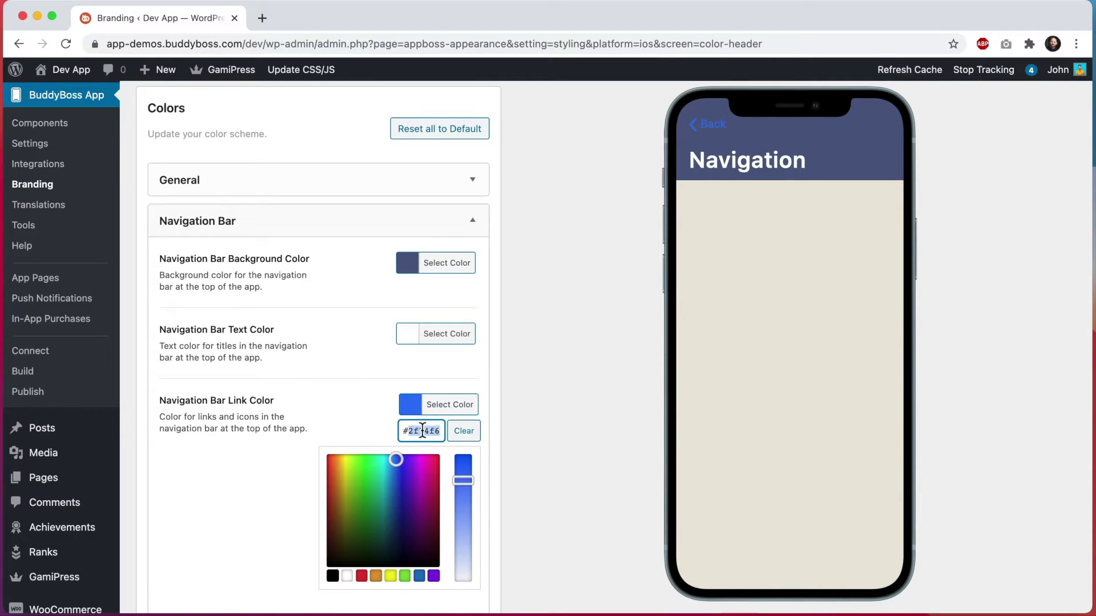
text(ff82c6)
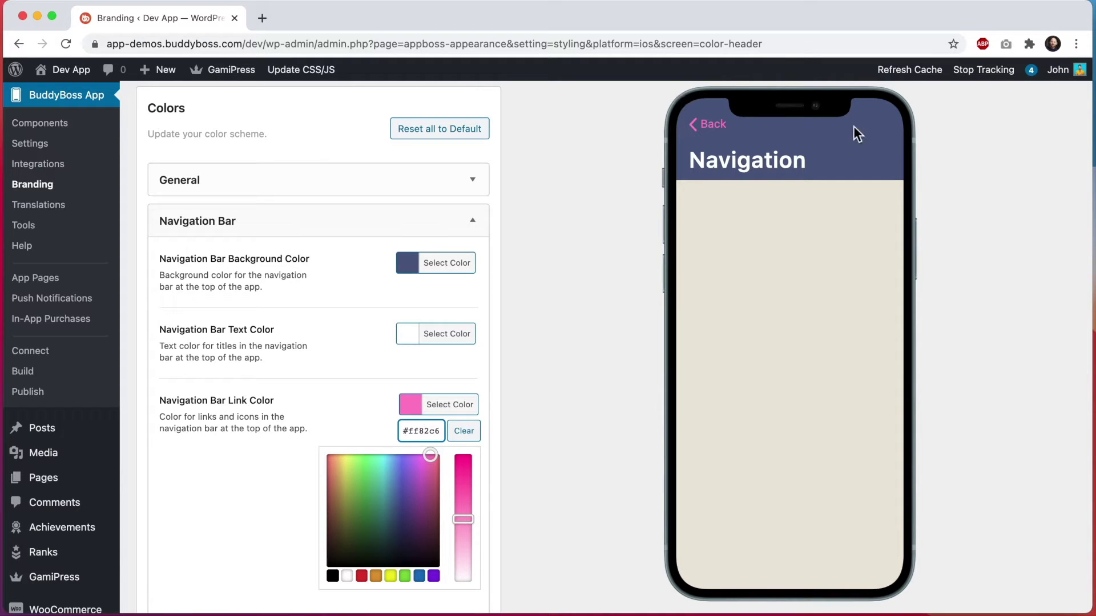
click(454, 230)
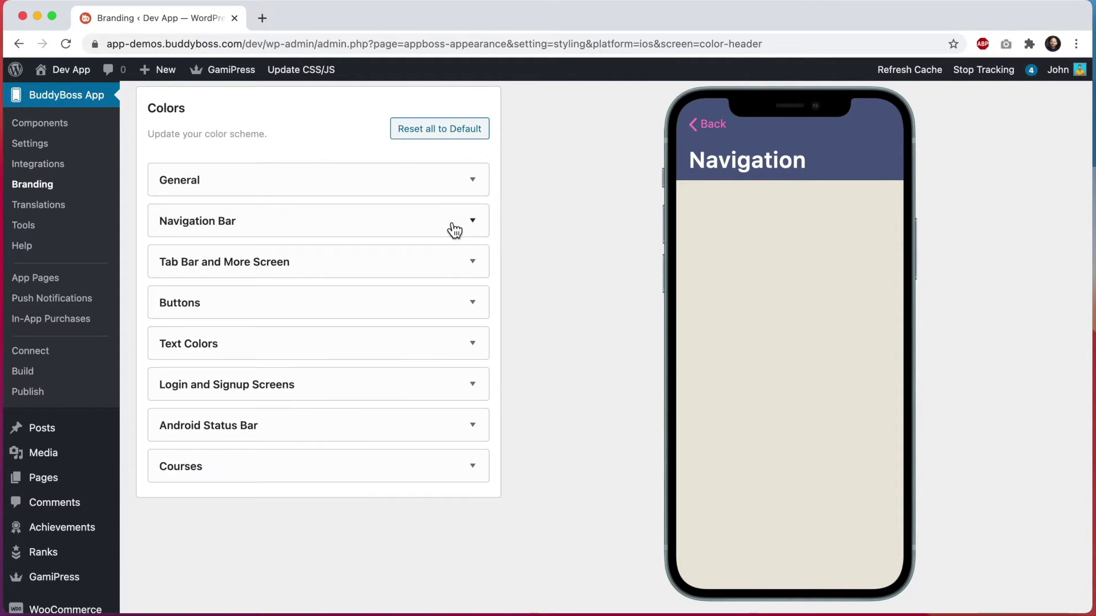
Expand Tab Bar and More Screen and change its background from eef0f3 to greige.
click(376, 268)
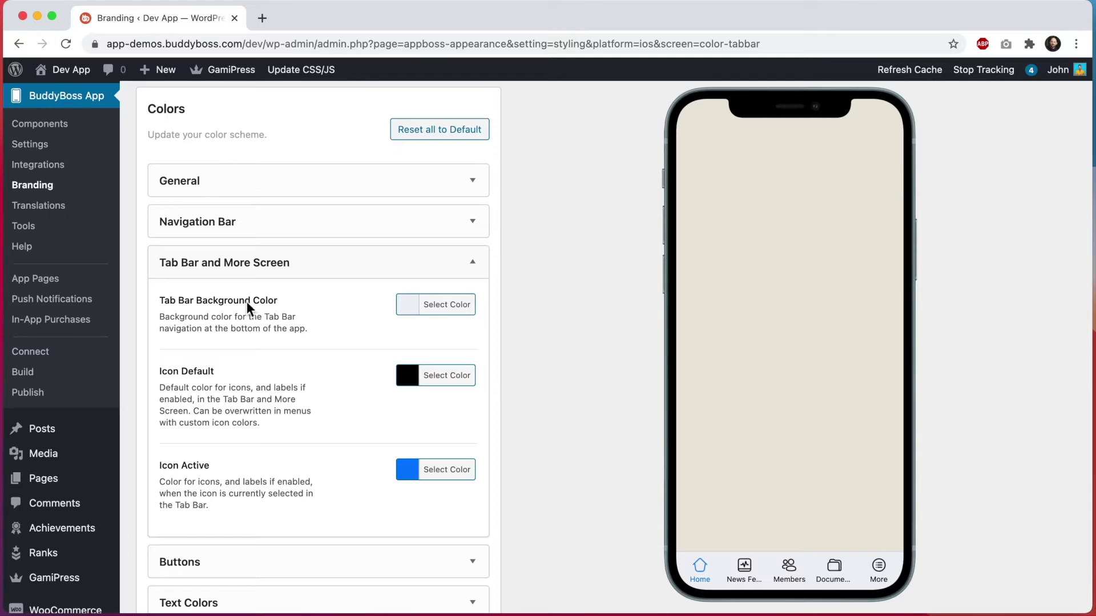
click(469, 316)
double_click(431, 333)
key(super+v)
click(526, 311)
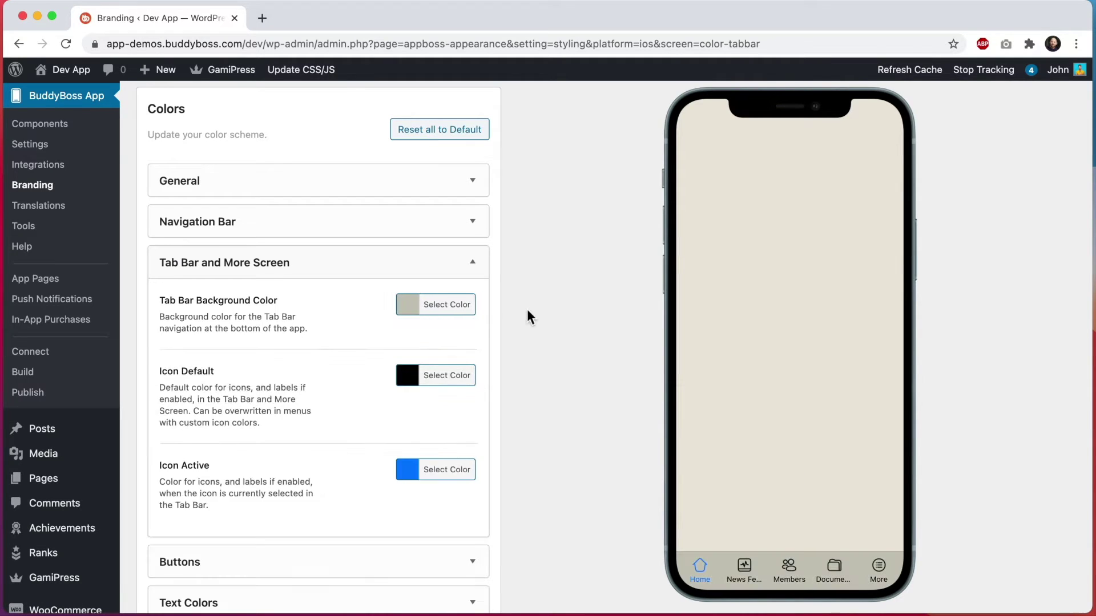
Change the default tab icon colour from 000000 to dark teal #244d51.
click(437, 378)
double_click(427, 403)
text(244d51)
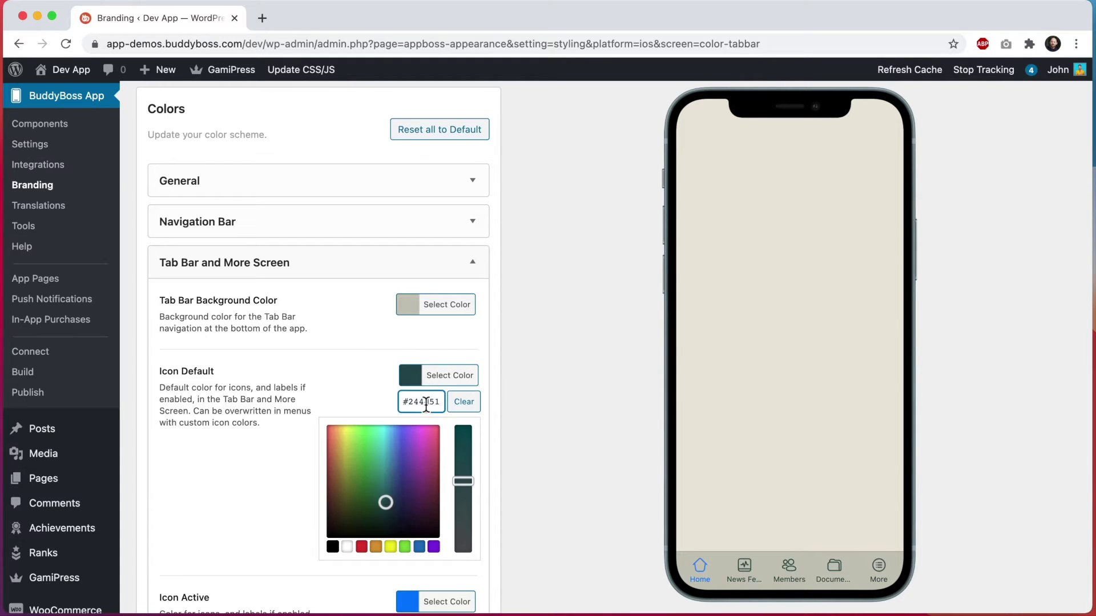
click(523, 372)
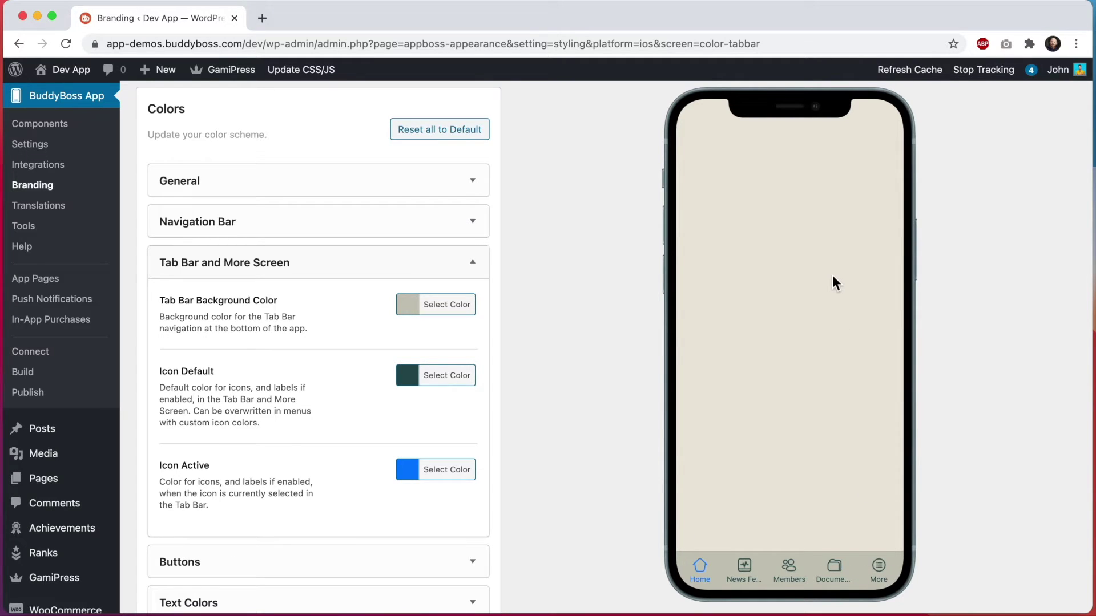
scroll(832, 275, up, 3)
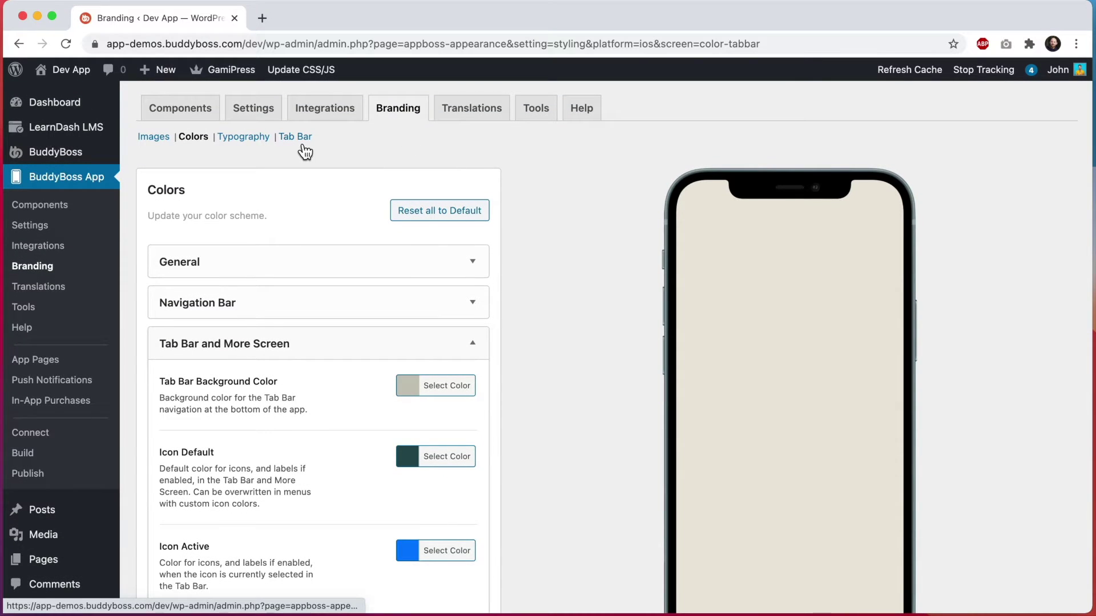
scroll(571, 427, down, 3)
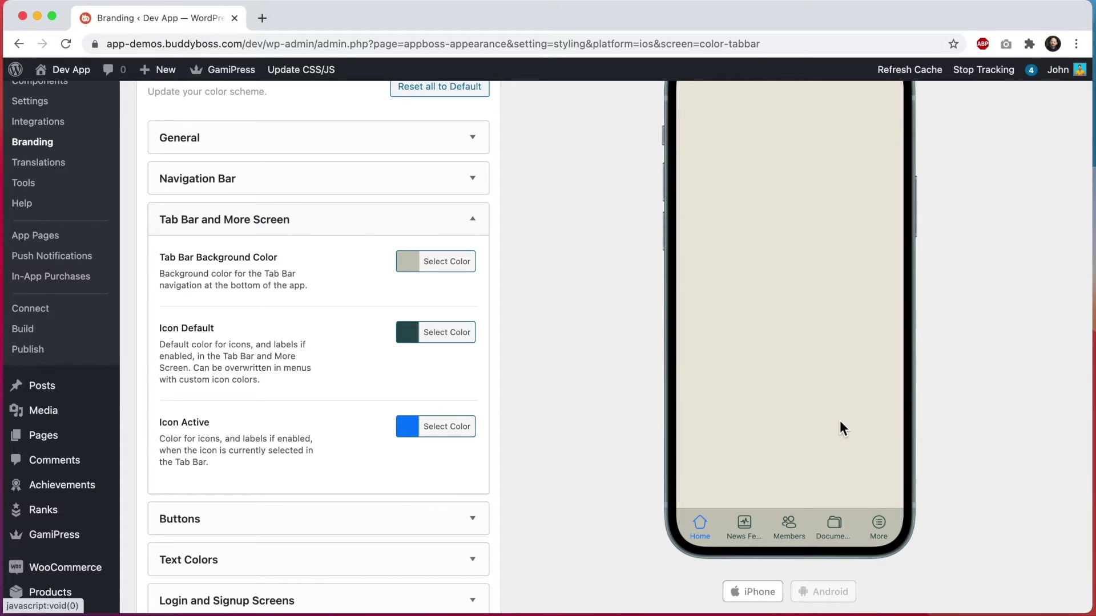
Change the active tab icon colour from 007cff to red #ea3402.
scroll(840, 425, up, 1)
click(469, 462)
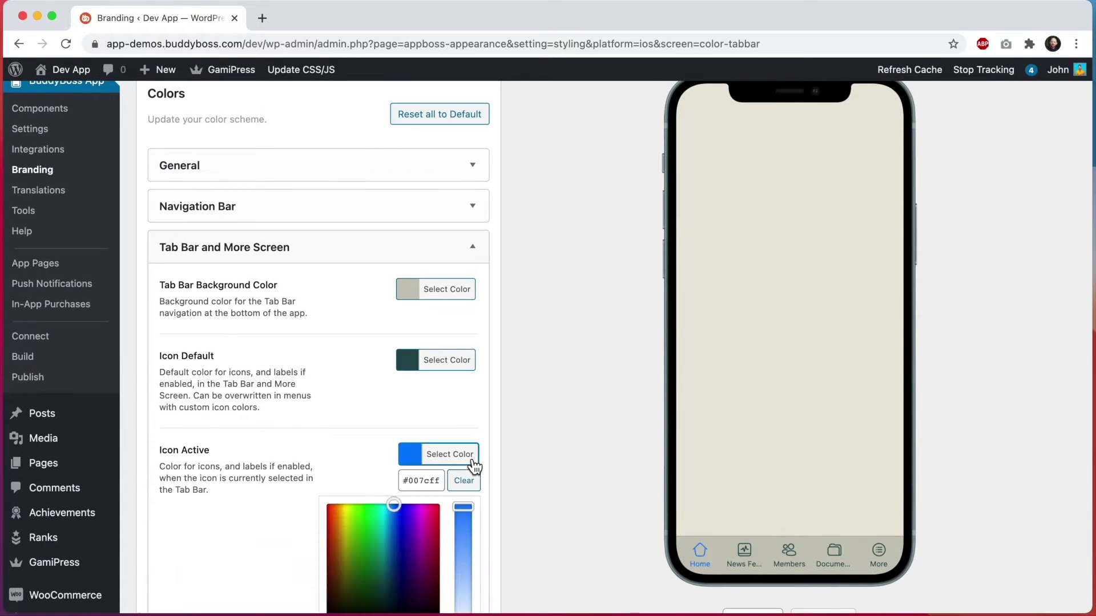
double_click(437, 481)
text(ea3402)
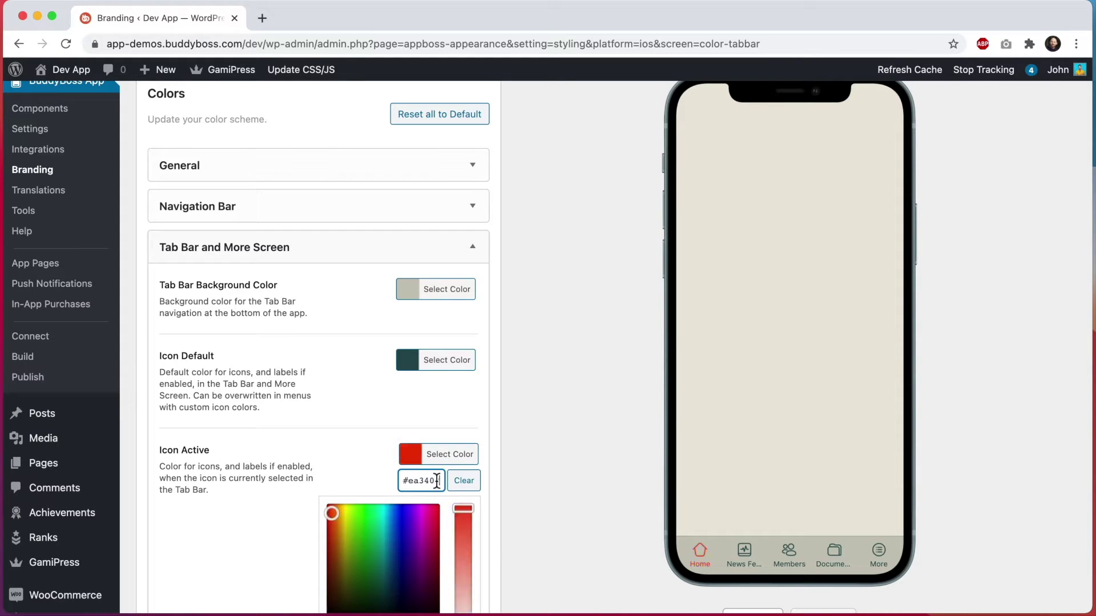
click(516, 465)
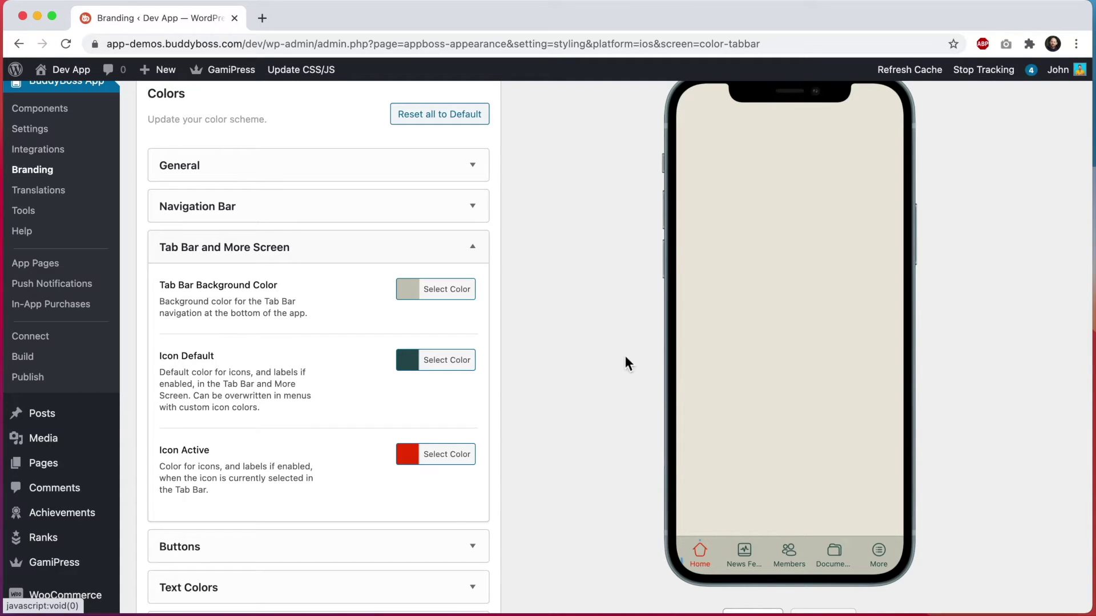
Collapse Tab Bar and More Screen and expand the Buttons colour settings.
click(441, 253)
key(super+l)
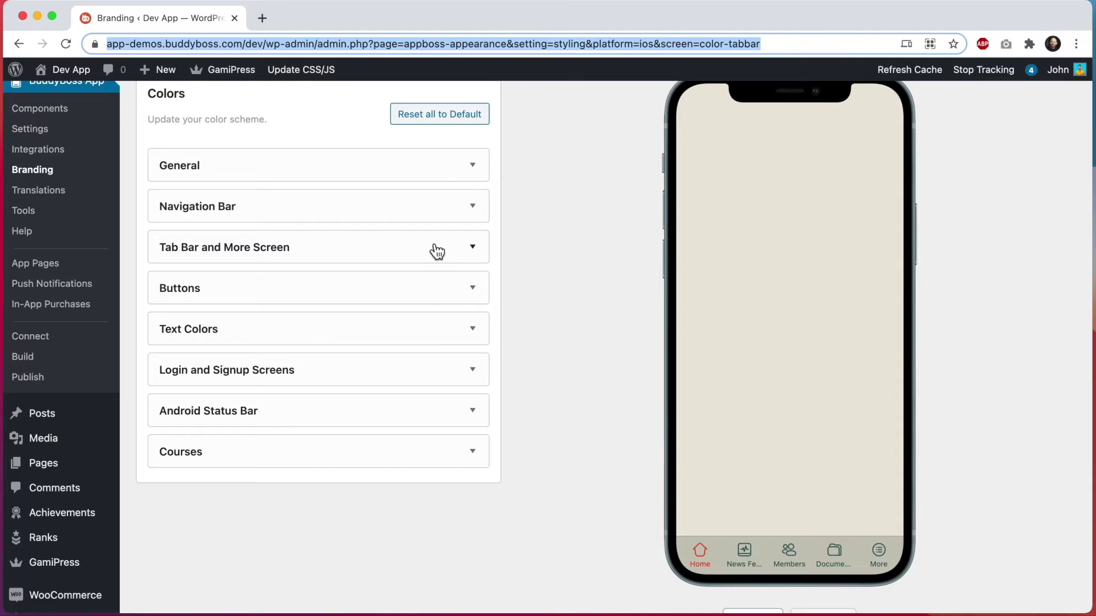
click(423, 290)
Make the primary (Accept) button background red.
scroll(568, 286, up, 1)
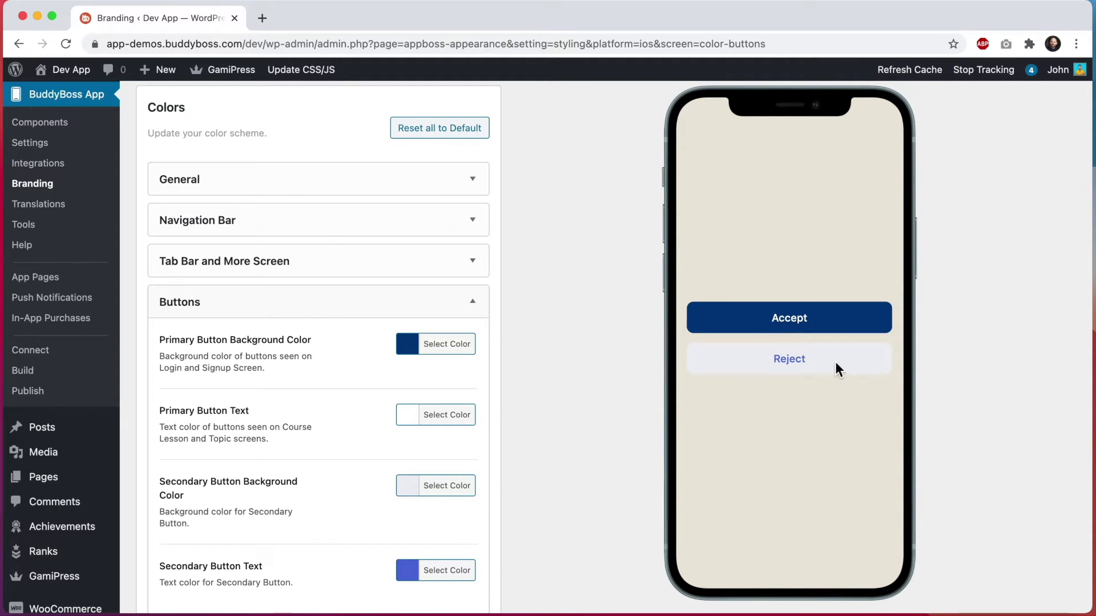
click(455, 352)
double_click(437, 371)
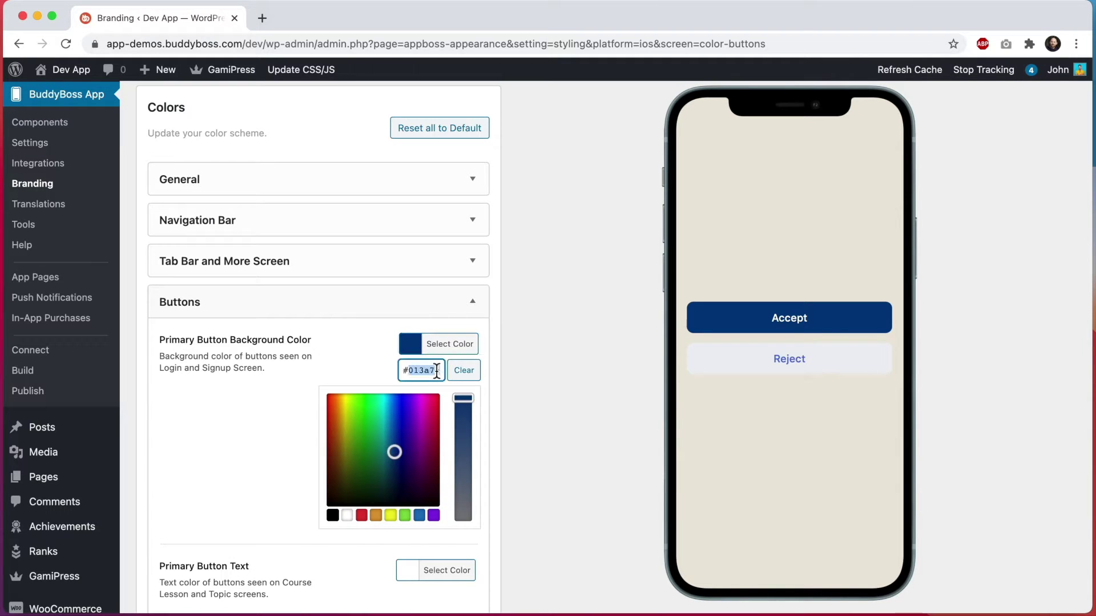
text(dd3333)
click(527, 335)
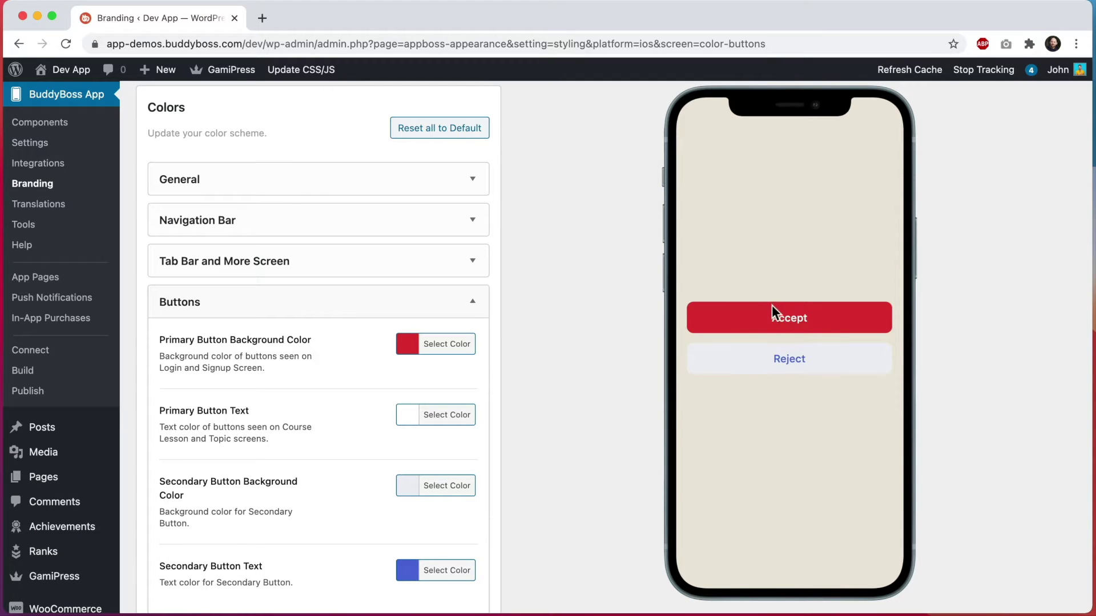
Give the secondary (Reject) button red text instead of 516cd9 and a beige background, then collapse Buttons.
scroll(608, 373, down, 2)
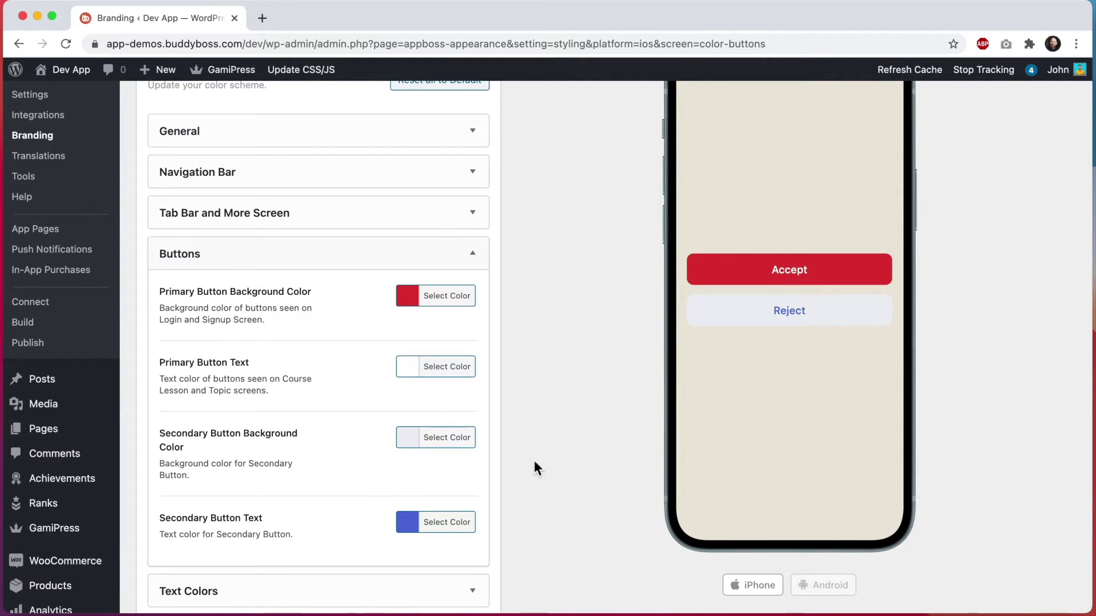
click(445, 528)
double_click(430, 549)
text(d11135)
click(569, 503)
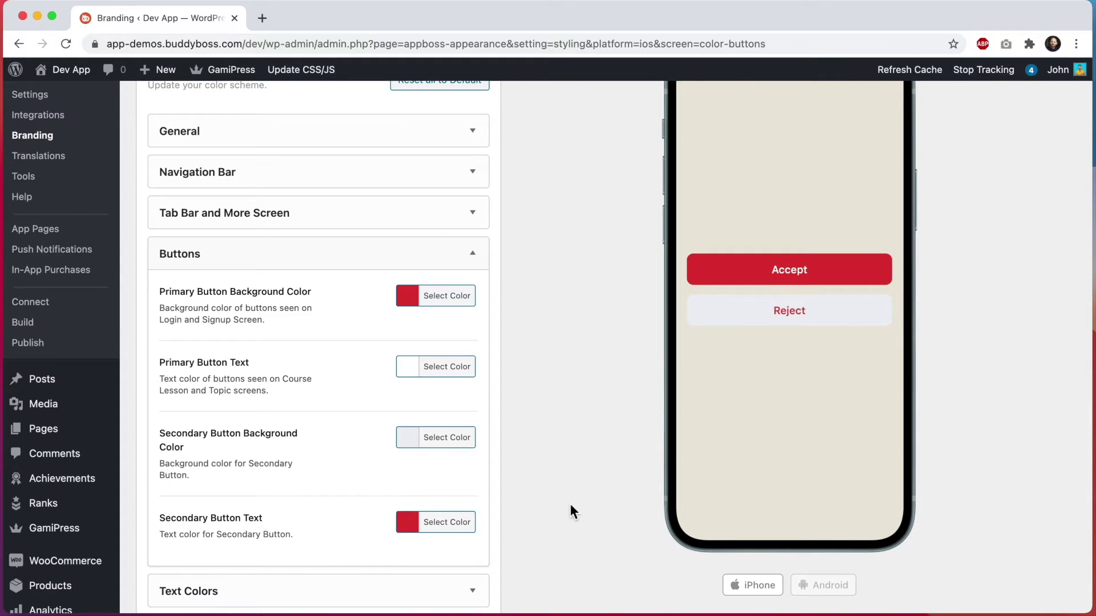
click(446, 437)
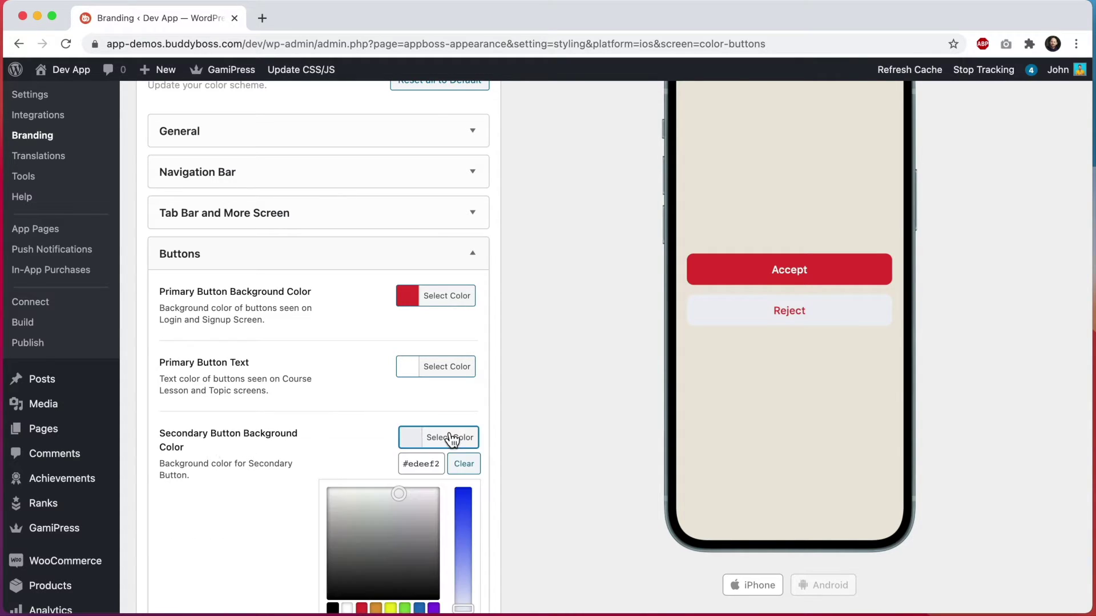
double_click(426, 464)
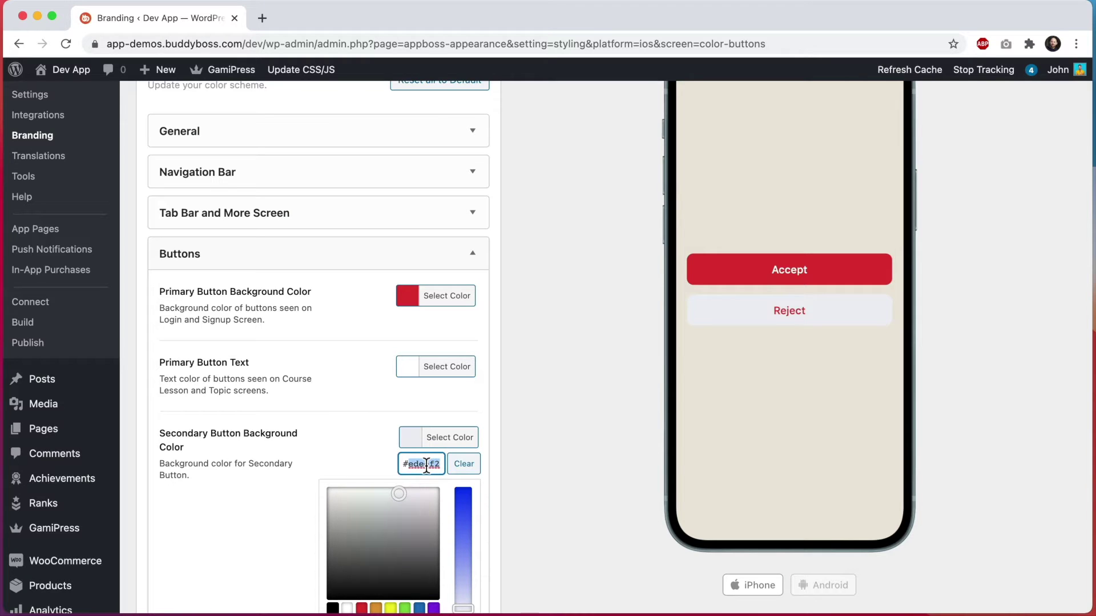
key(cmd+v)
click(557, 405)
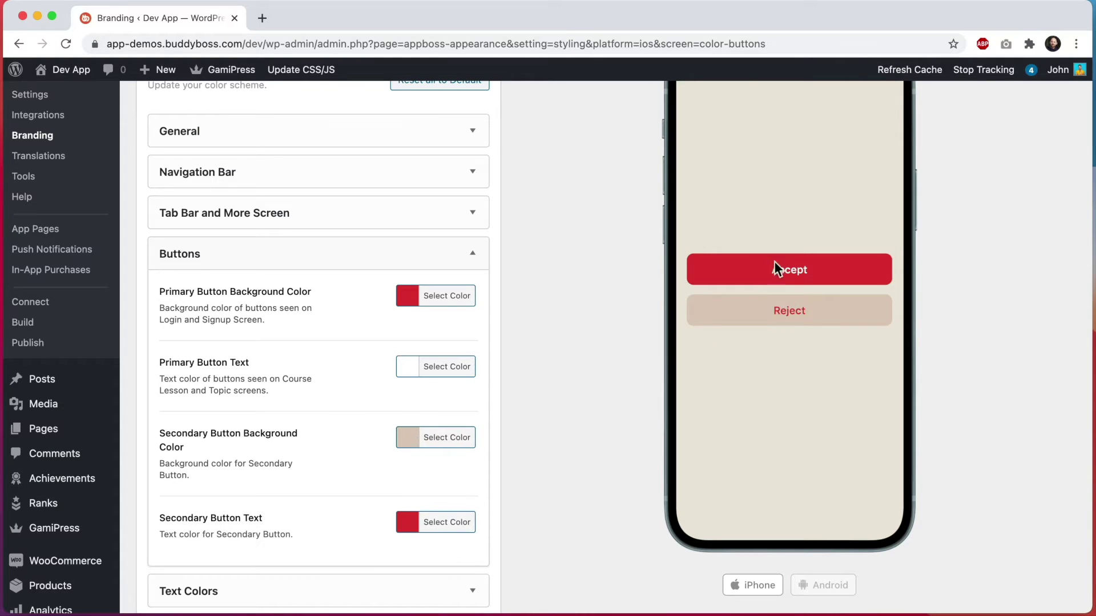
click(406, 263)
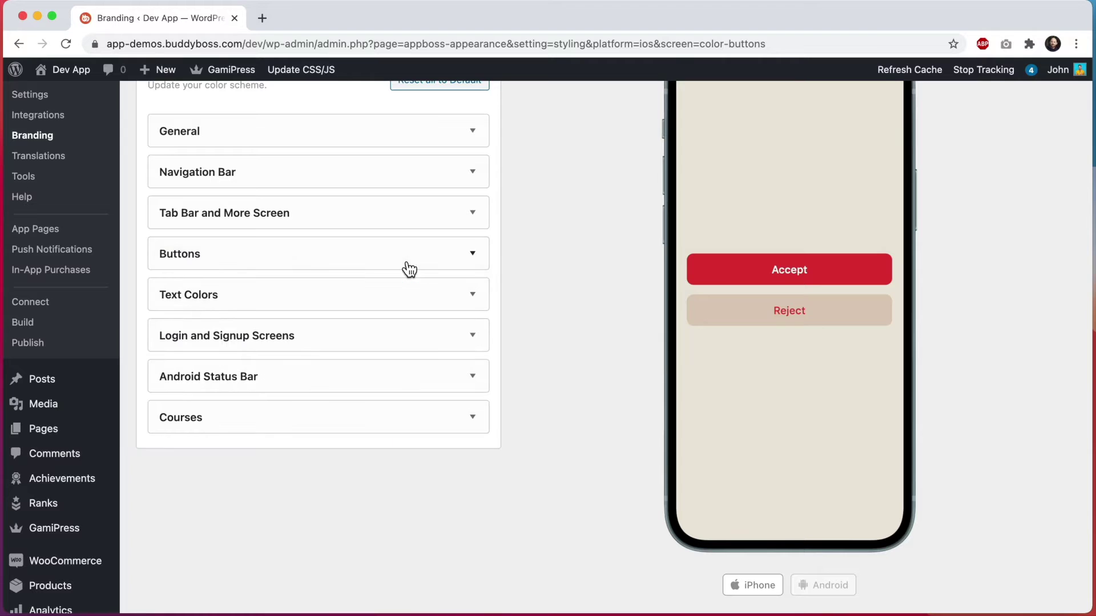
Expand Text Colors and change Heading and Body text from 000000 to teal #466670.
click(406, 296)
scroll(547, 316, up, 2)
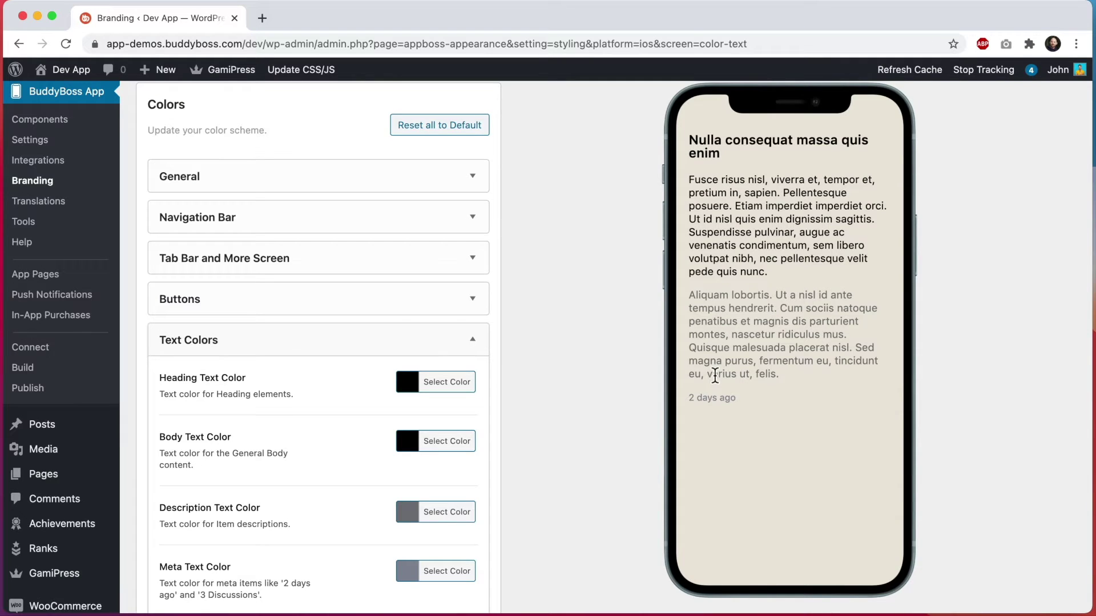
click(456, 382)
double_click(428, 409)
text(466670)
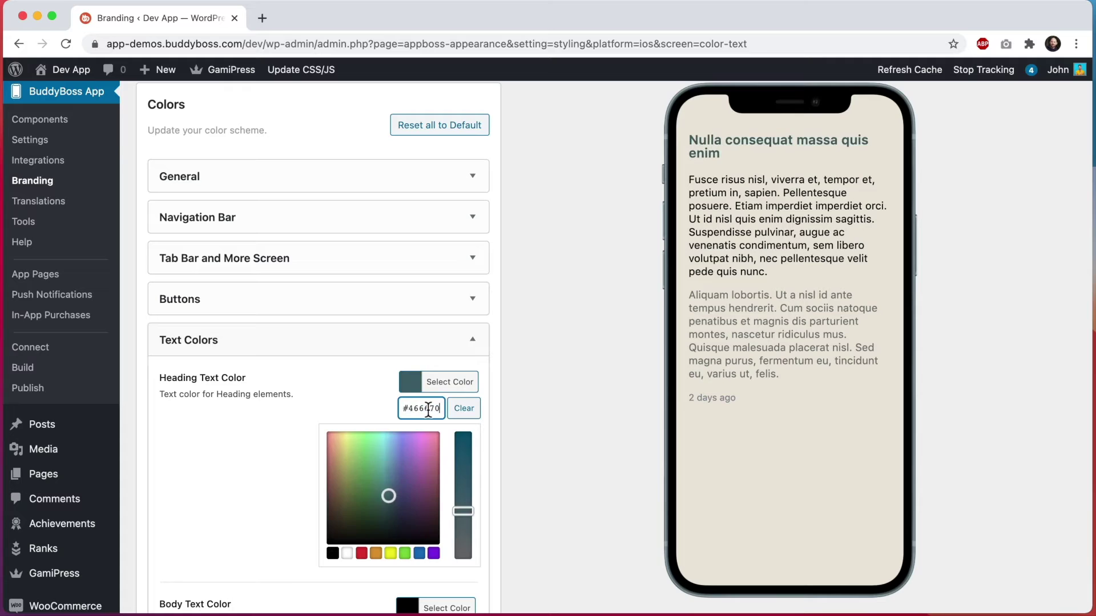
click(502, 394)
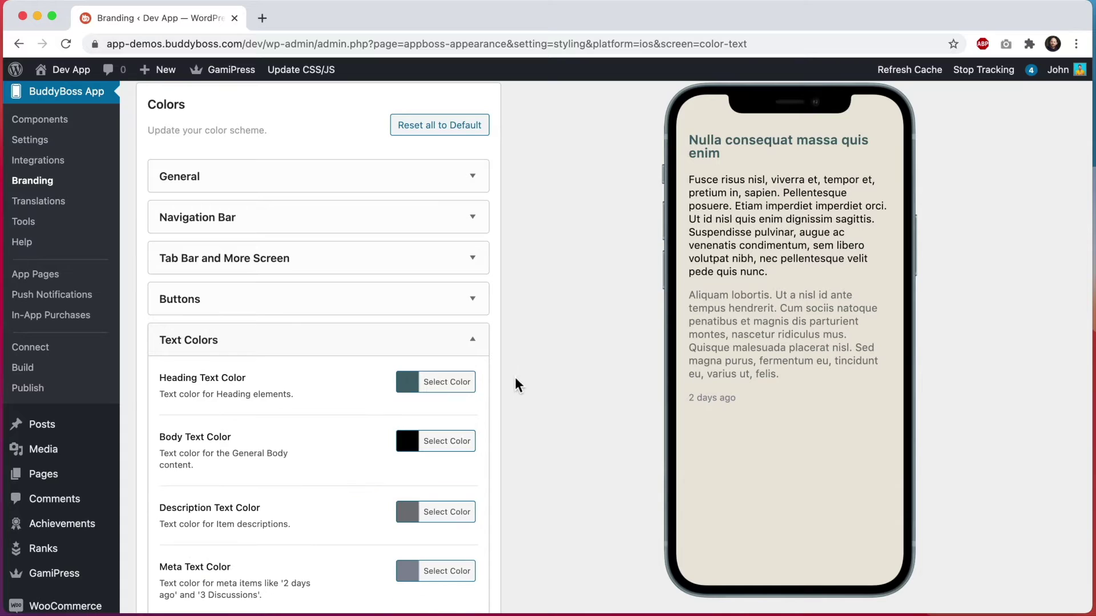
click(443, 445)
double_click(438, 461)
text(#466670)
click(488, 446)
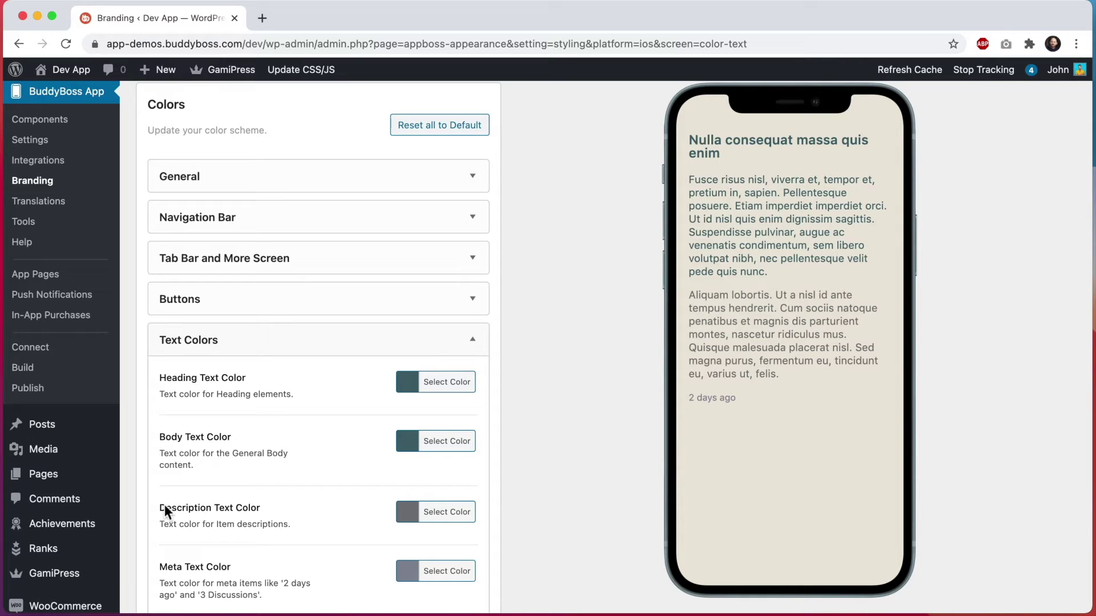
Change the Description text colour from 737379 to #99988e.
click(444, 516)
double_click(425, 537)
text(99988e)
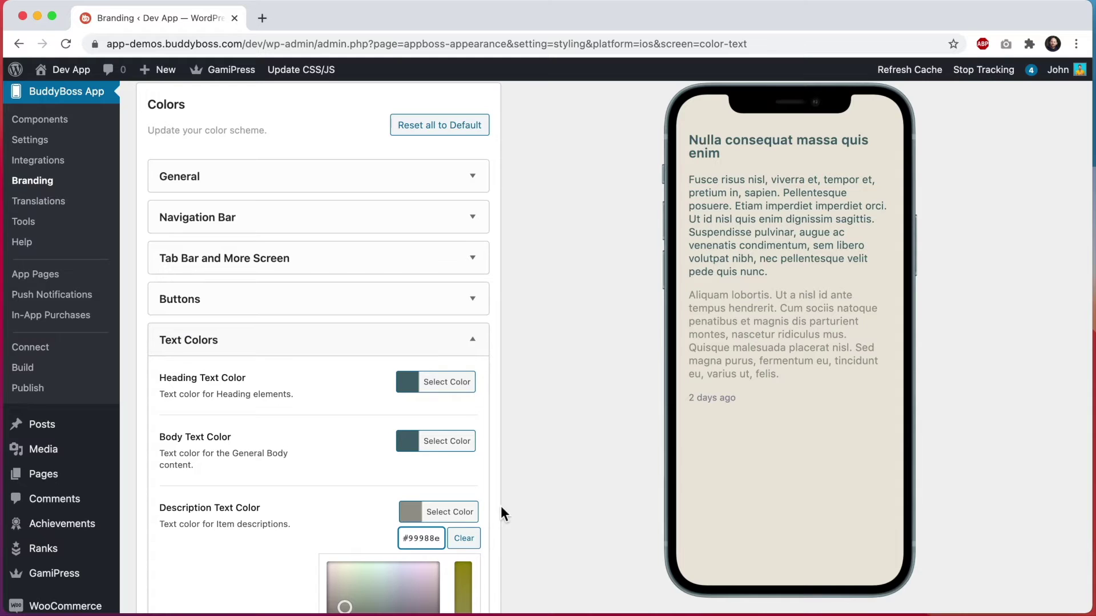
click(502, 508)
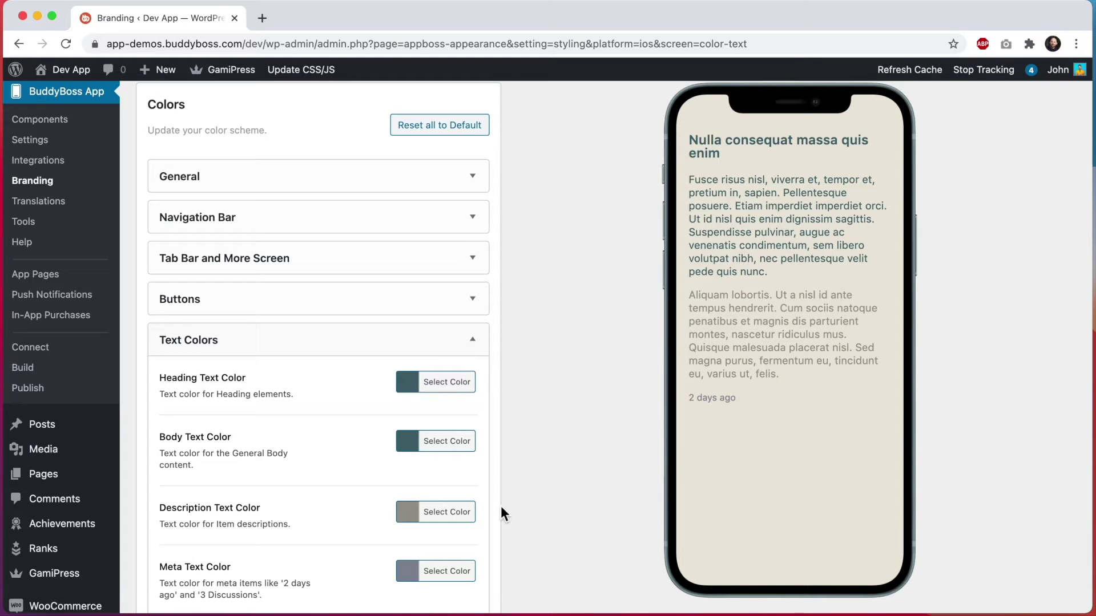
Change the Meta Text Color from 838a98 to light blue-grey #8ea8b2.
scroll(505, 508, down, 2)
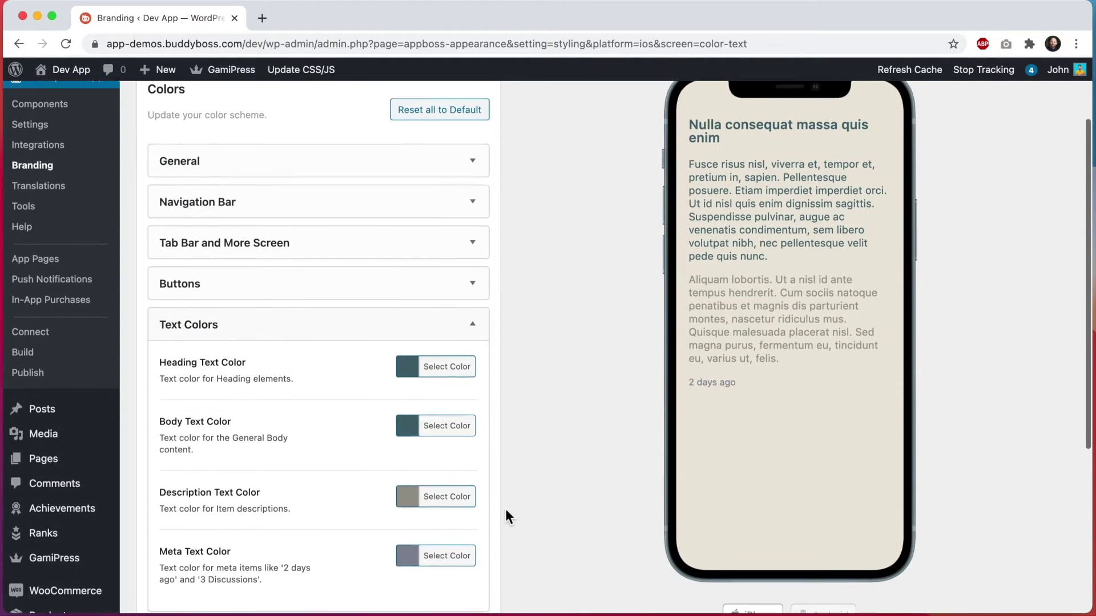
click(449, 531)
double_click(435, 557)
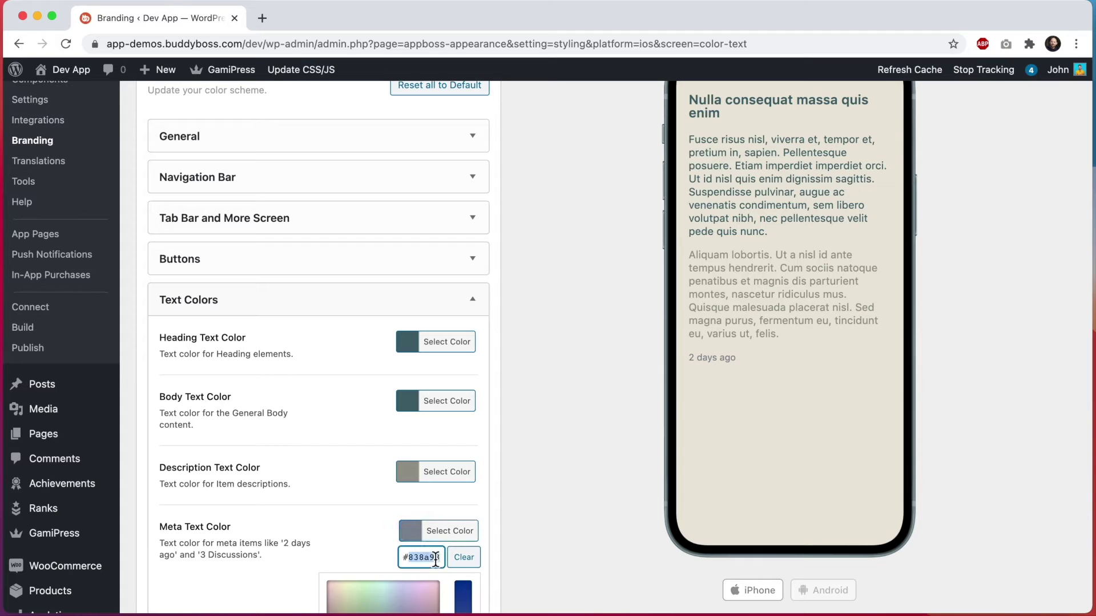
key(ctrl+v)
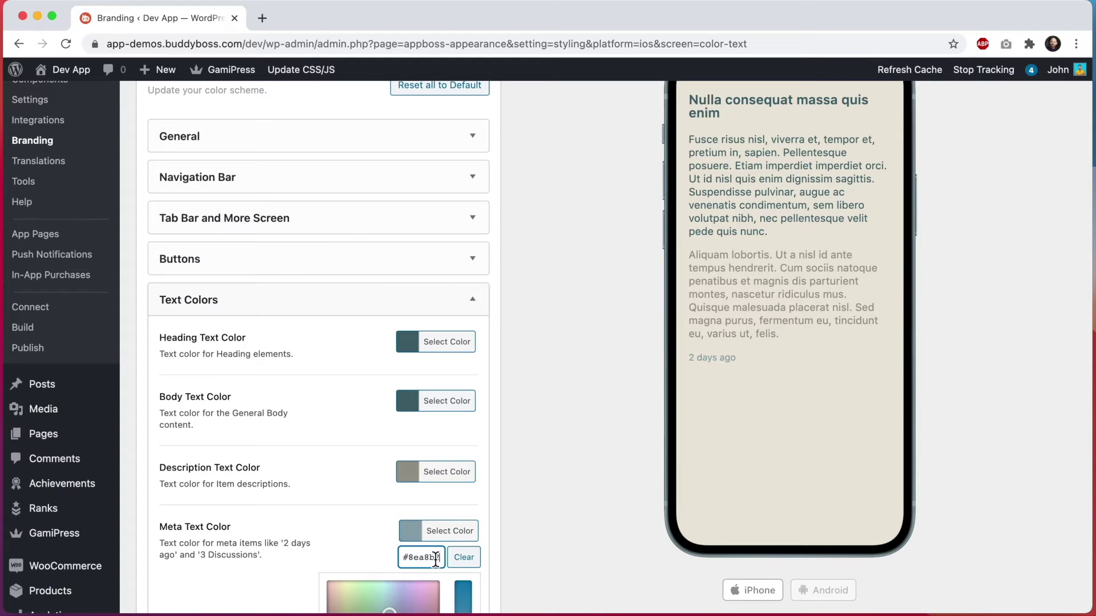
scroll(513, 523, down, 1)
click(513, 522)
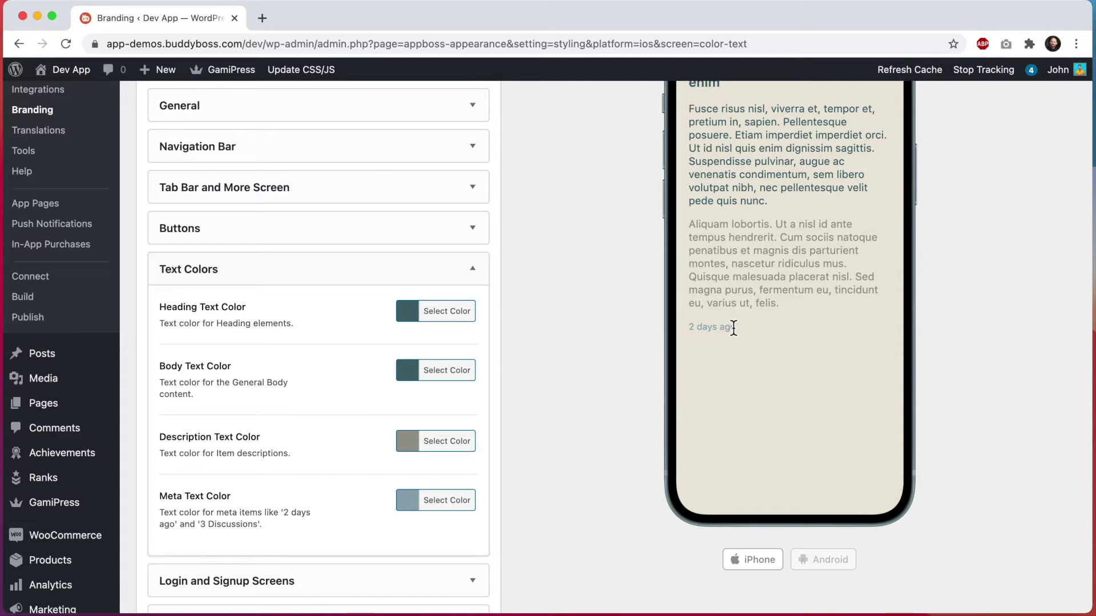
scroll(734, 328, up, 3)
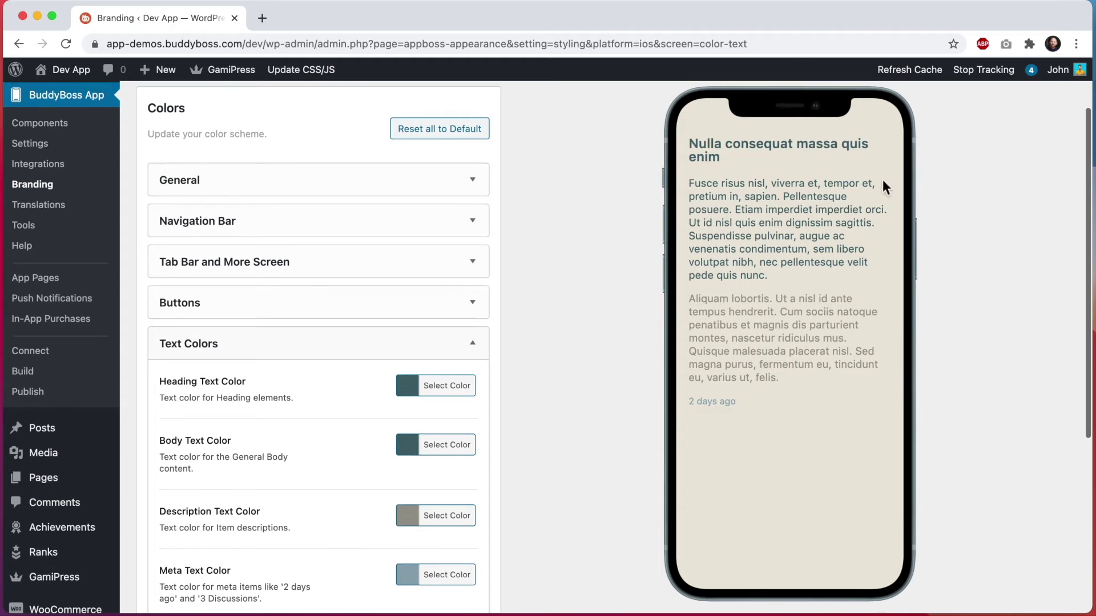
scroll(605, 334, down, 3)
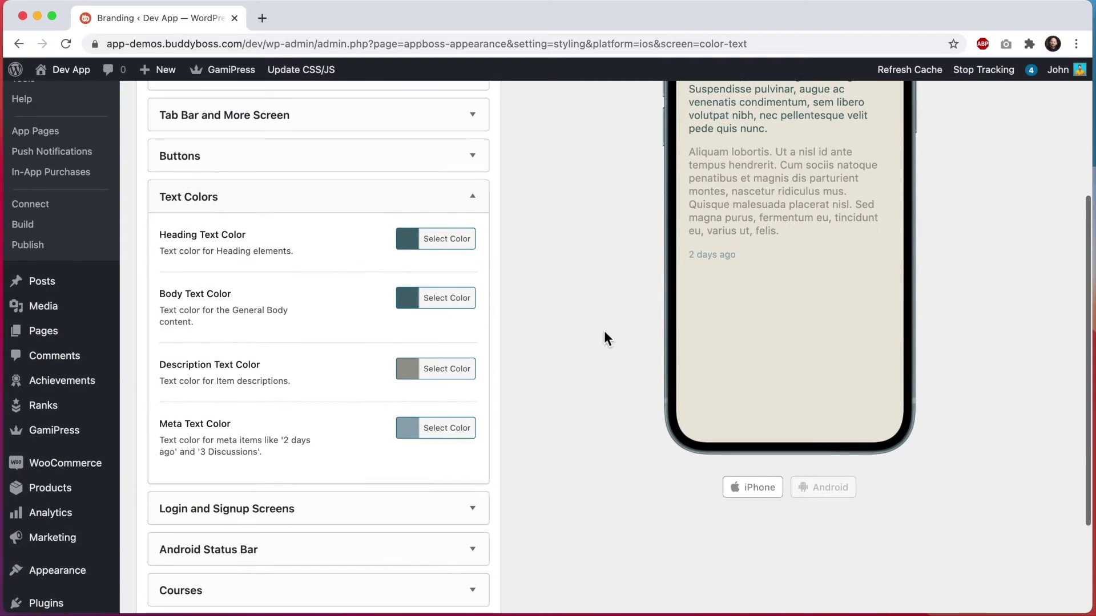
scroll(605, 338, down, 2)
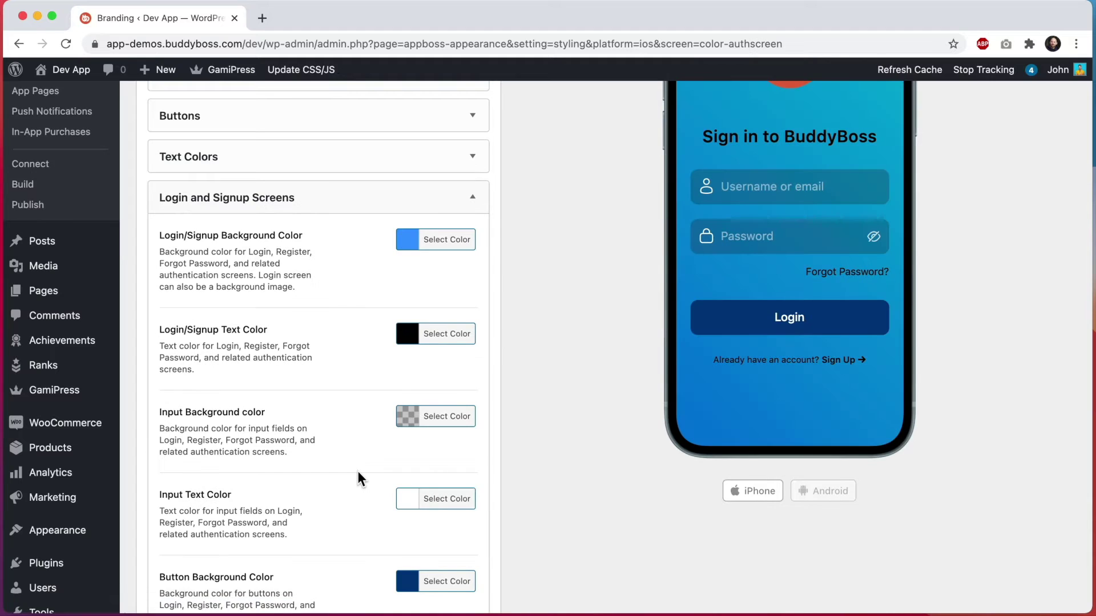
Set the login screen background colour to dark slate 505d84.
scroll(359, 472, up, 5)
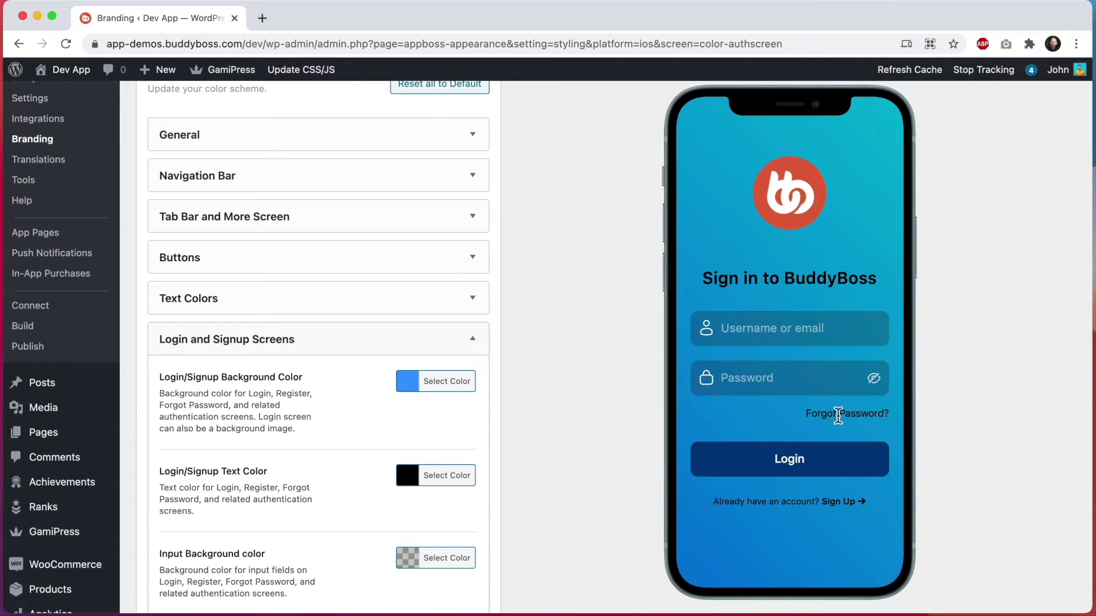
click(465, 386)
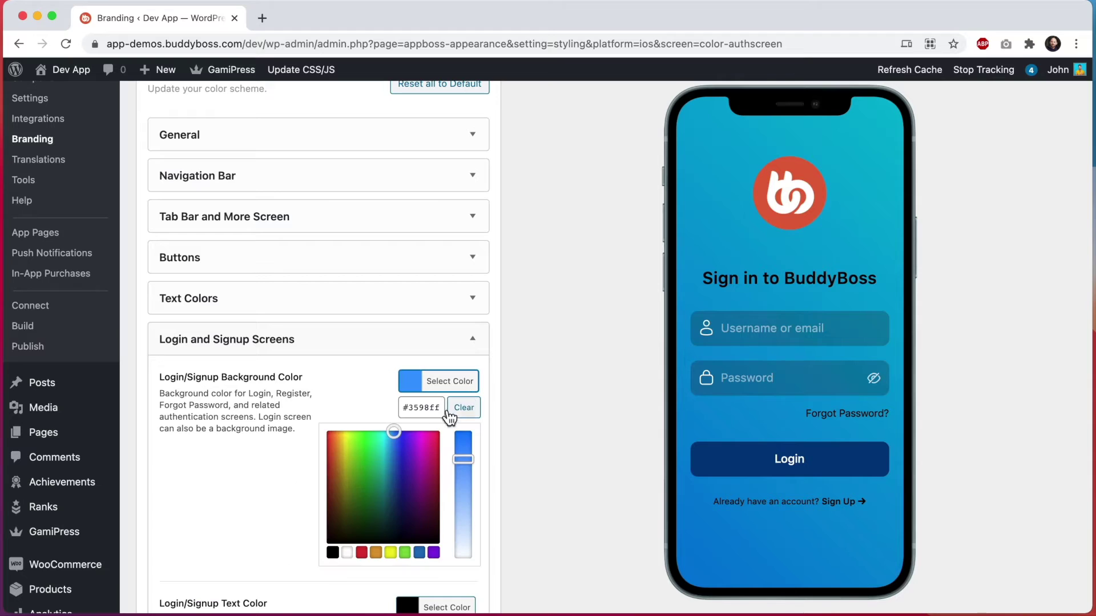
double_click(435, 415)
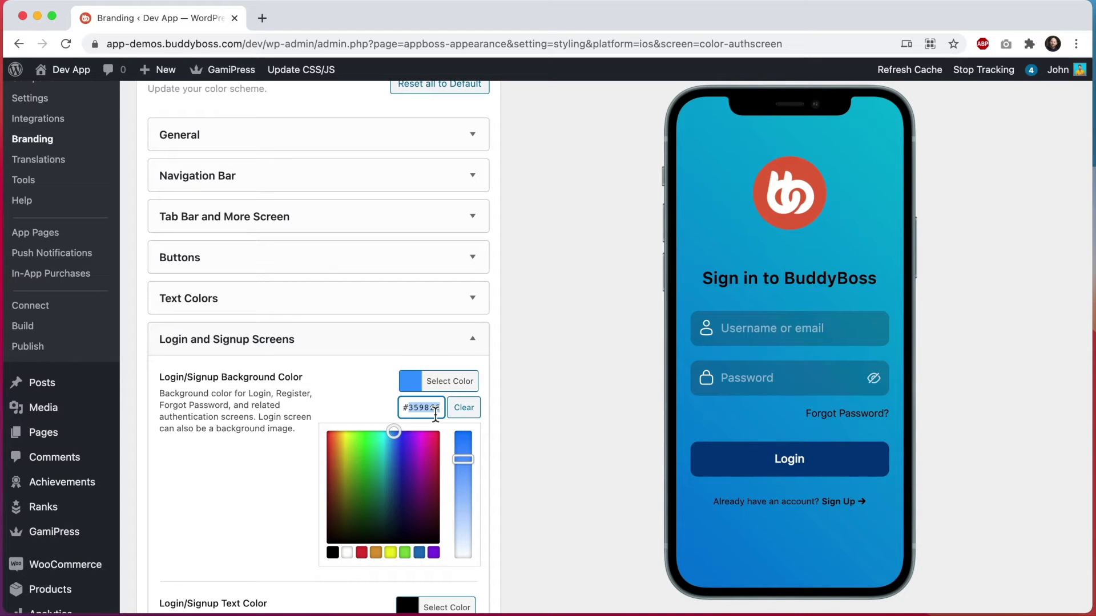
key(ctrl+v)
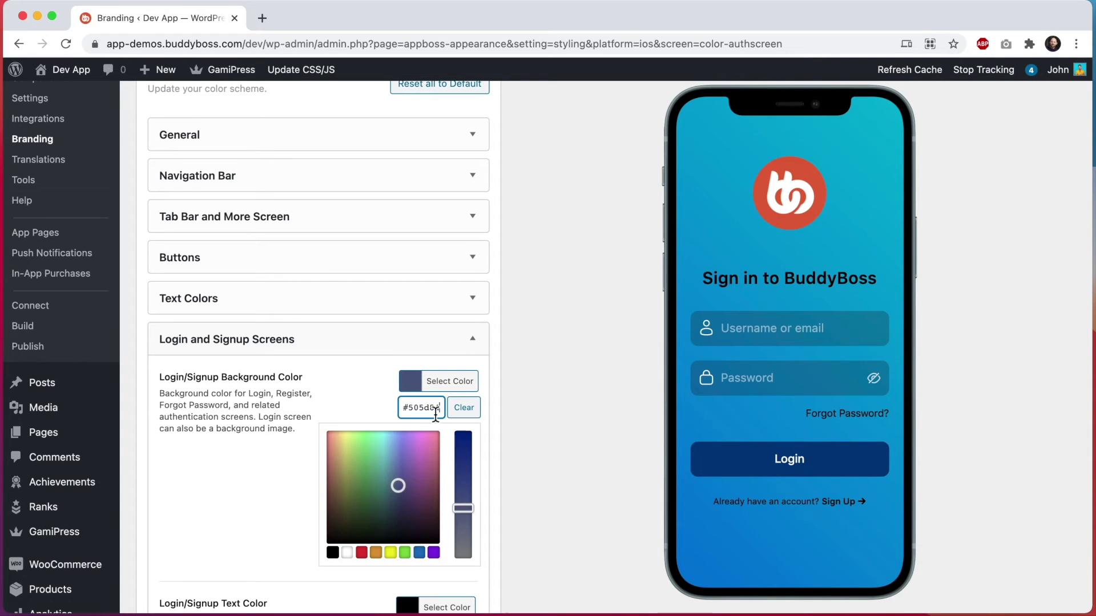
click(511, 387)
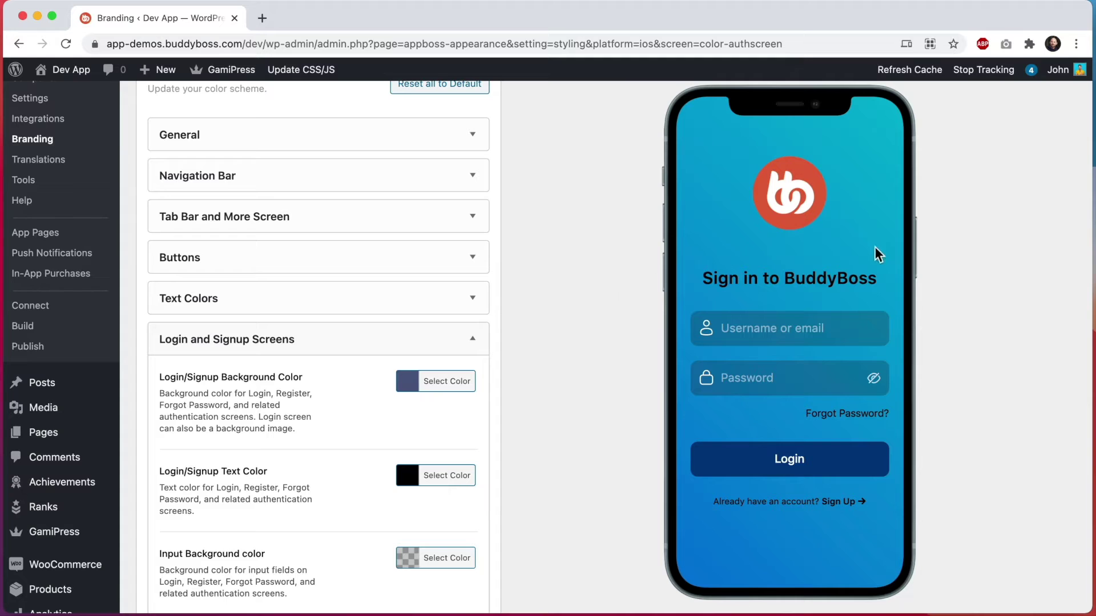
Go from the top of Branding > Colors to the Branding Images page.
scroll(648, 394, up, 2)
scroll(647, 395, up, 2)
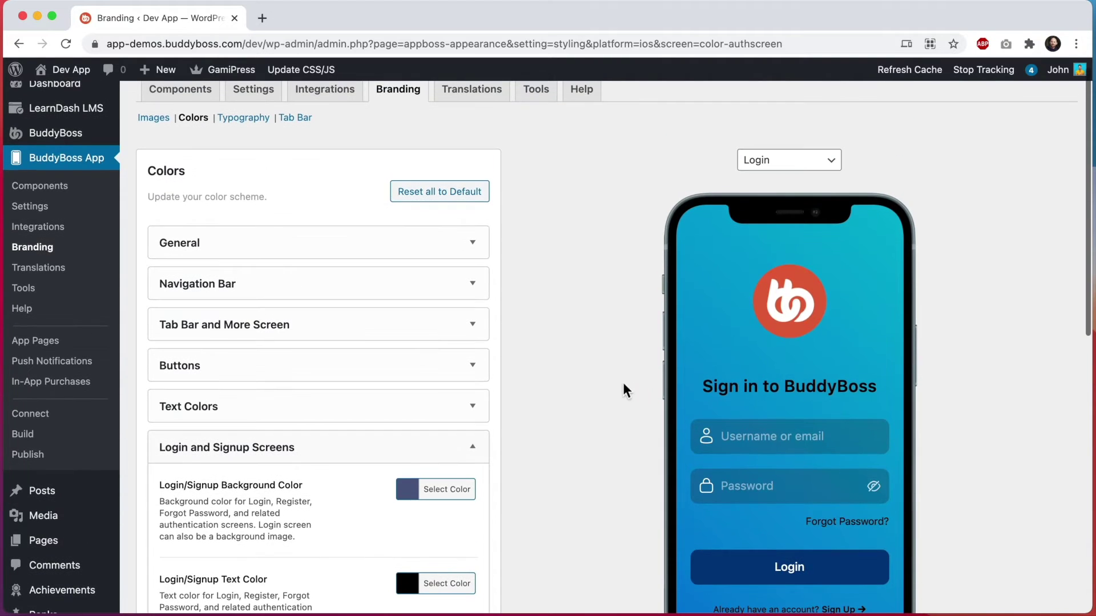
scroll(571, 351, up, 1)
scroll(571, 354, up, 1)
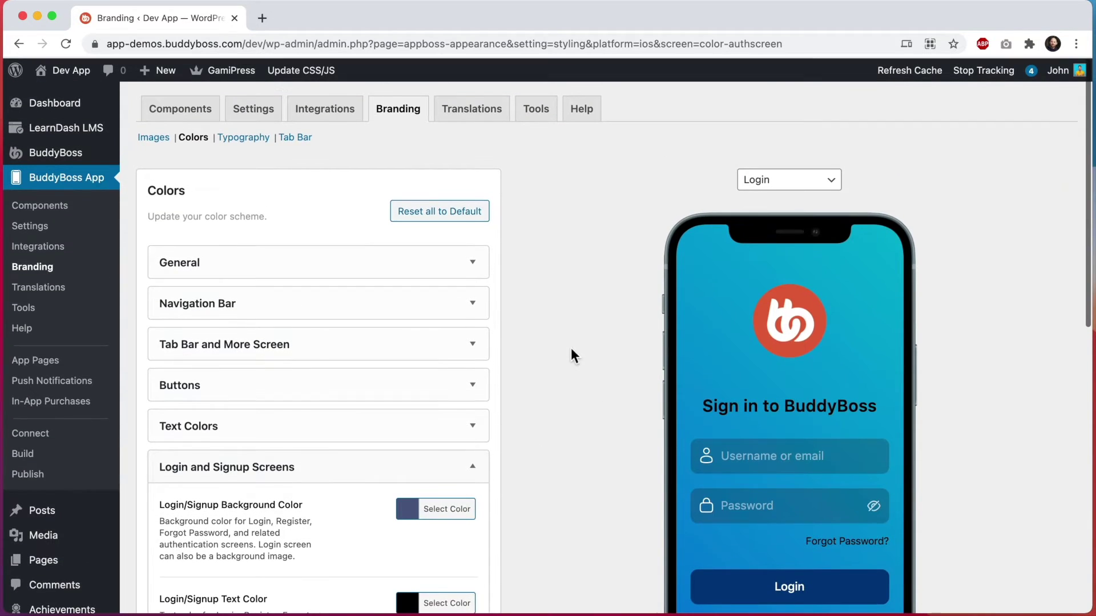
click(155, 138)
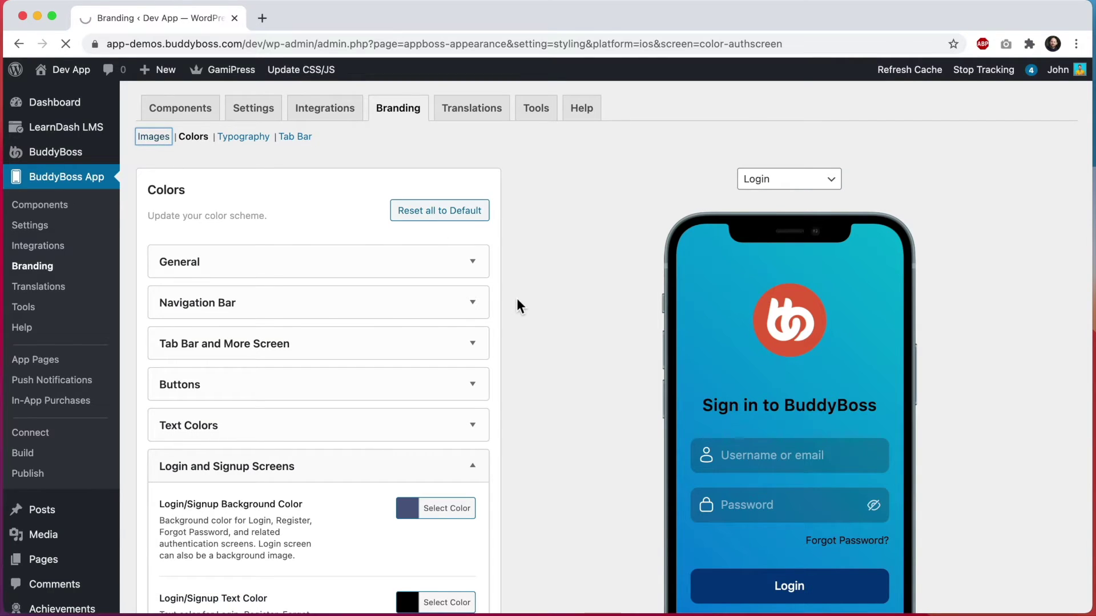
Remove the gradient Login Background image under Login Screen.
scroll(577, 303, down, 1)
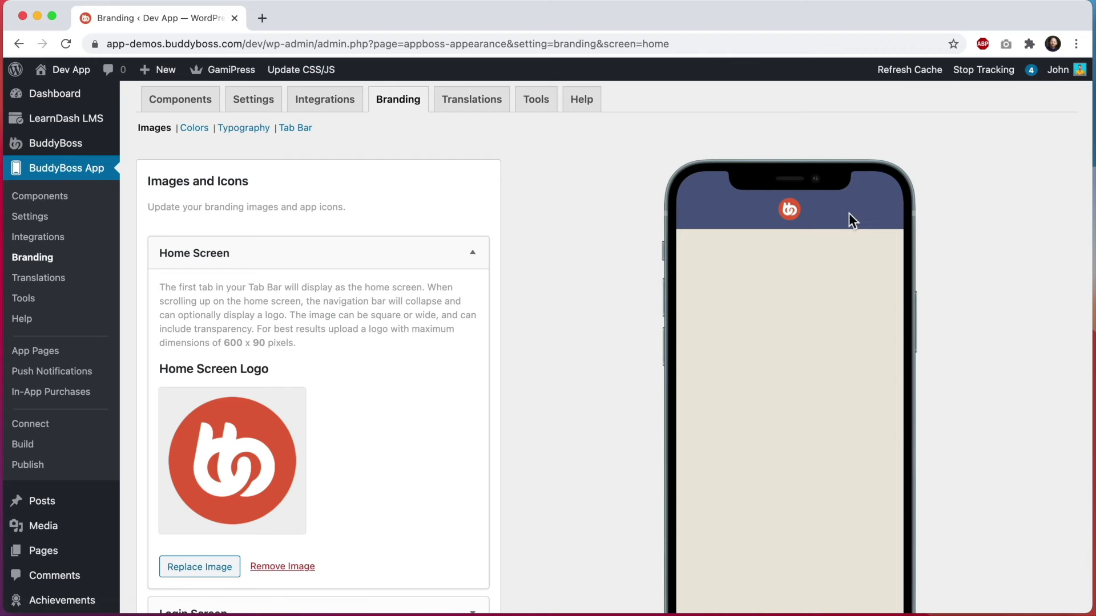
scroll(772, 277, down, 5)
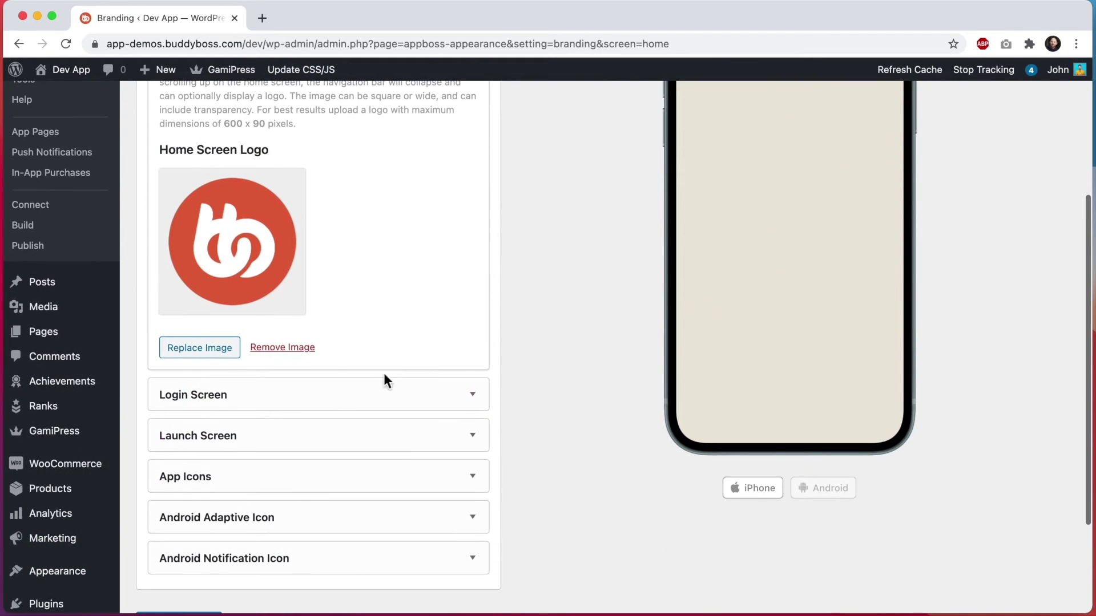
click(313, 395)
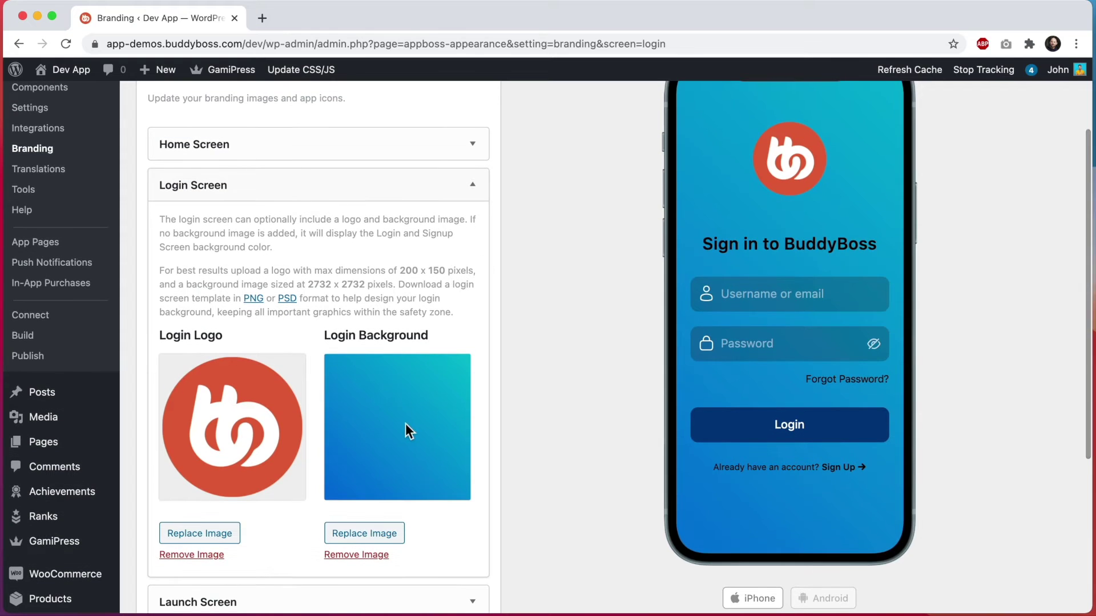
scroll(936, 388, up, 1)
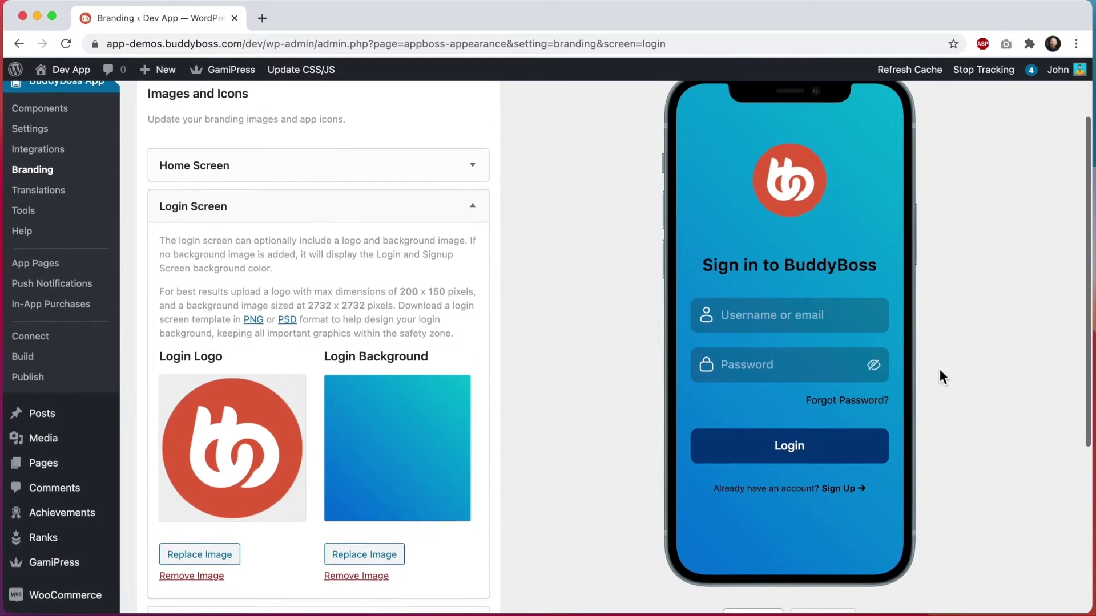
click(375, 576)
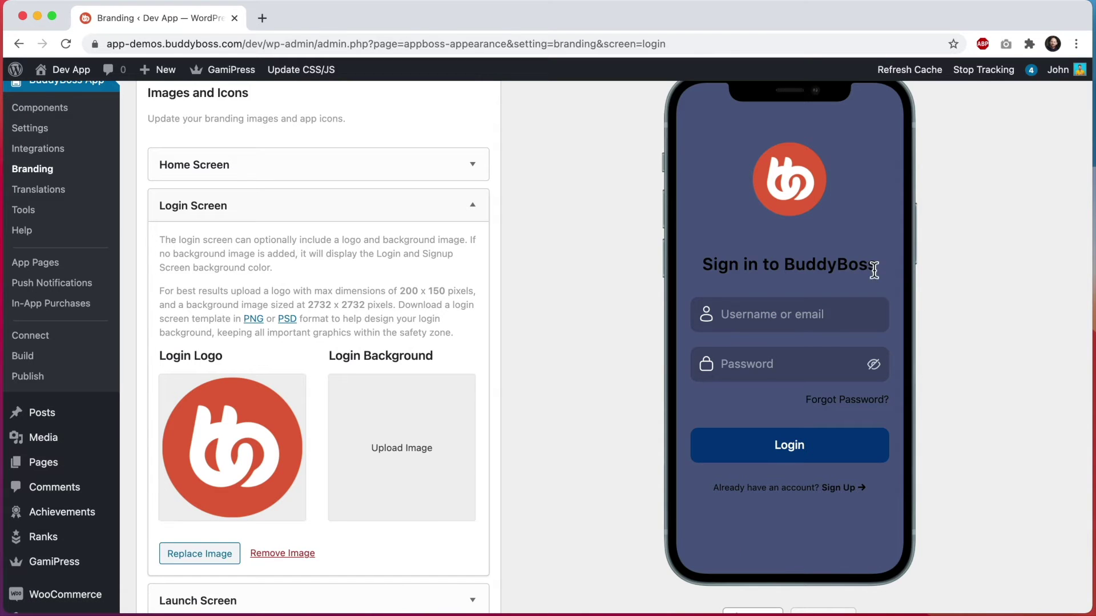
Save the branding image changes and return to the Colors page.
scroll(684, 286, down, 5)
click(187, 517)
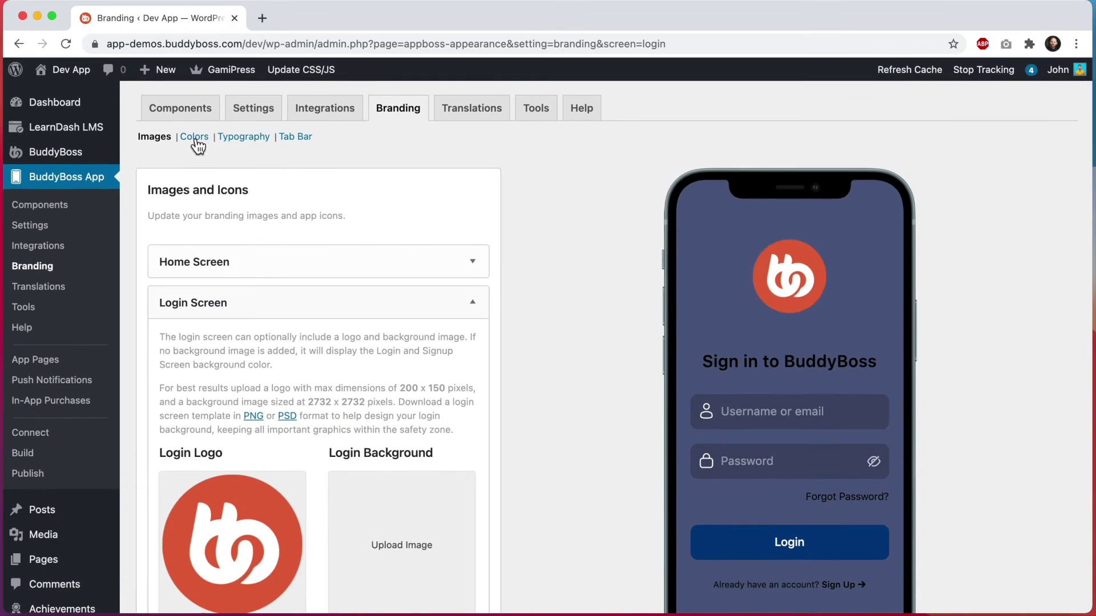
click(194, 136)
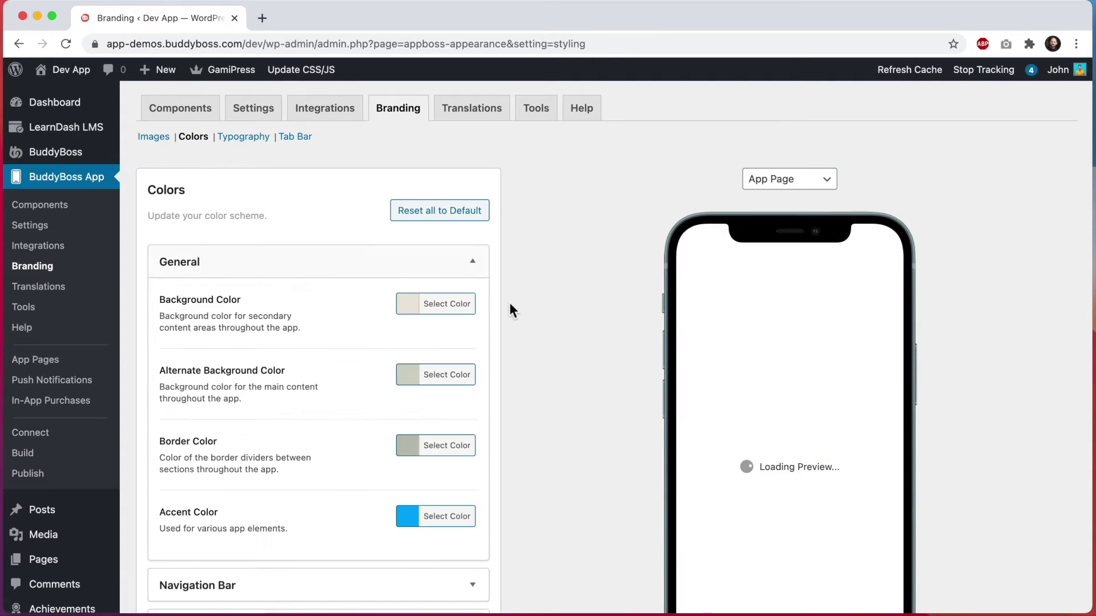
Under Login and Signup Screens, set the Text Color to white.
scroll(509, 309, down, 2)
scroll(509, 310, down, 3)
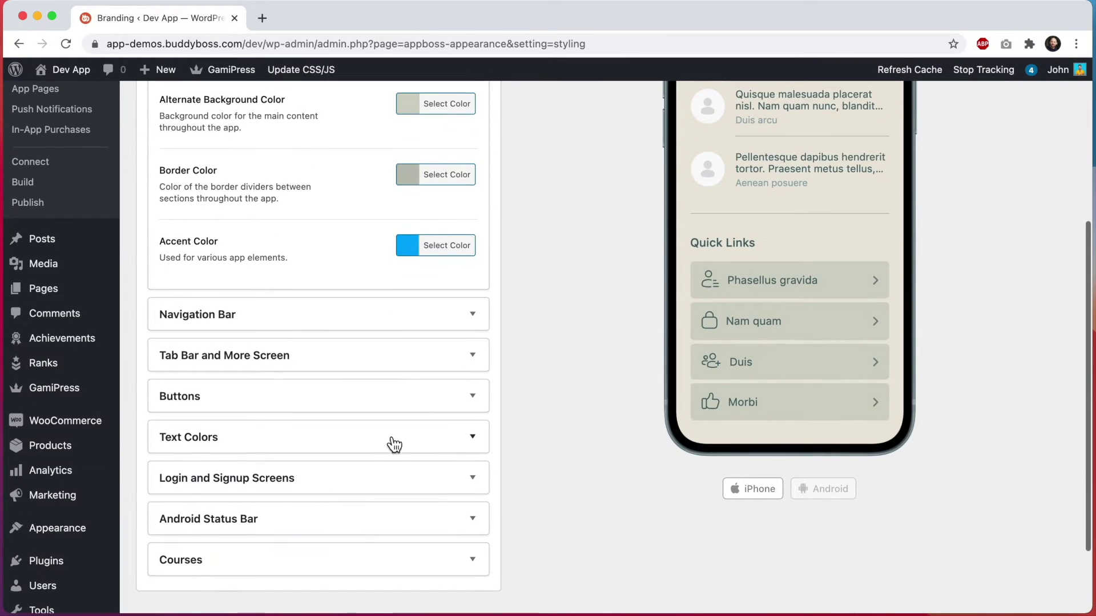
click(357, 477)
scroll(536, 318, up, 3)
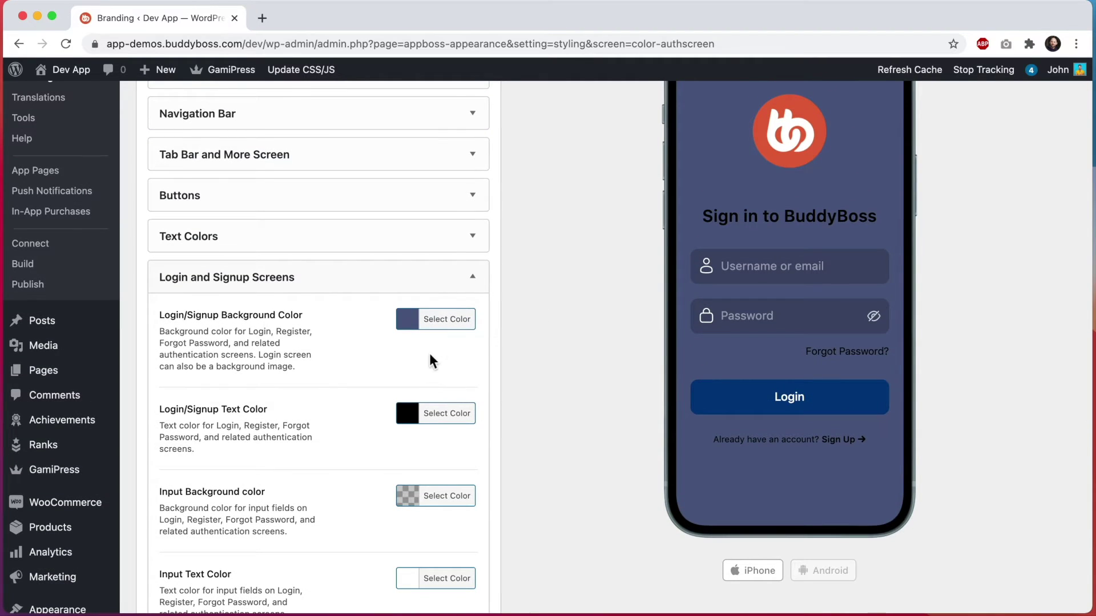
scroll(725, 174, up, 1)
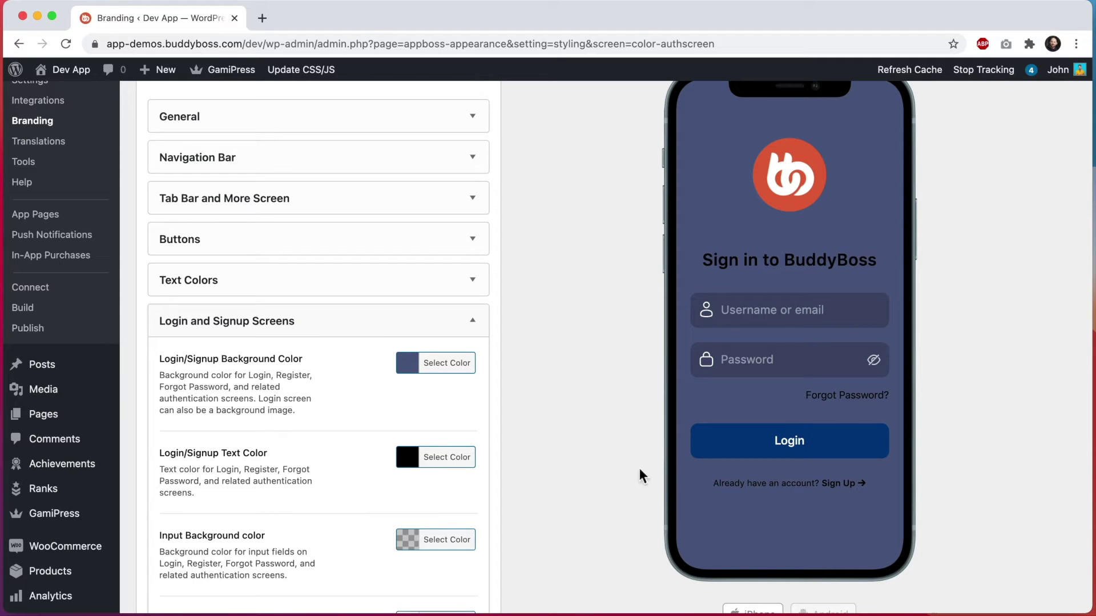
click(441, 456)
scroll(516, 522, down, 2)
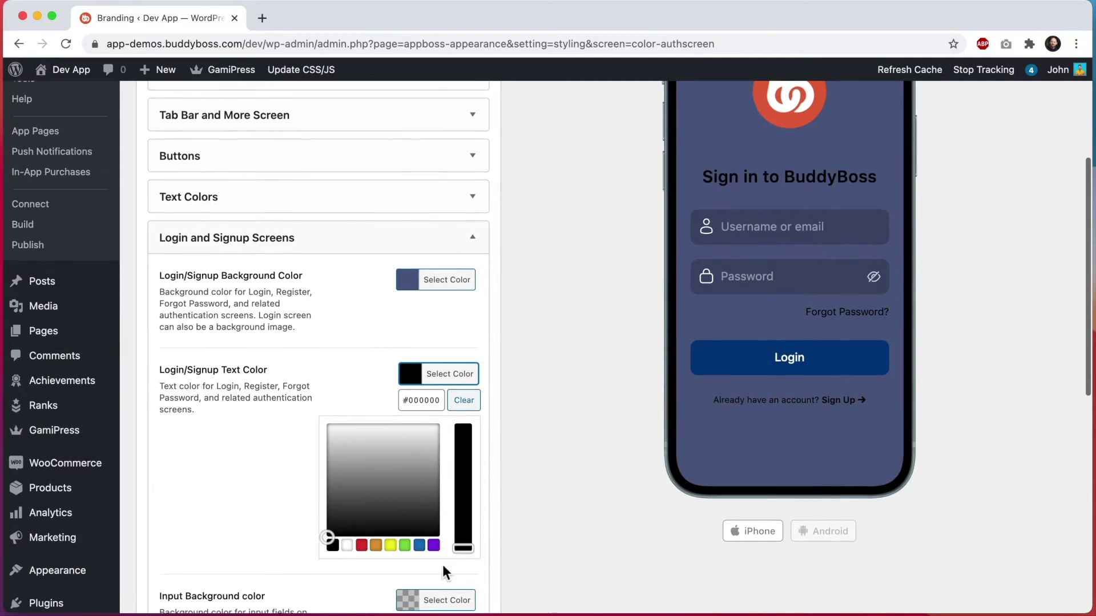
click(347, 551)
click(523, 414)
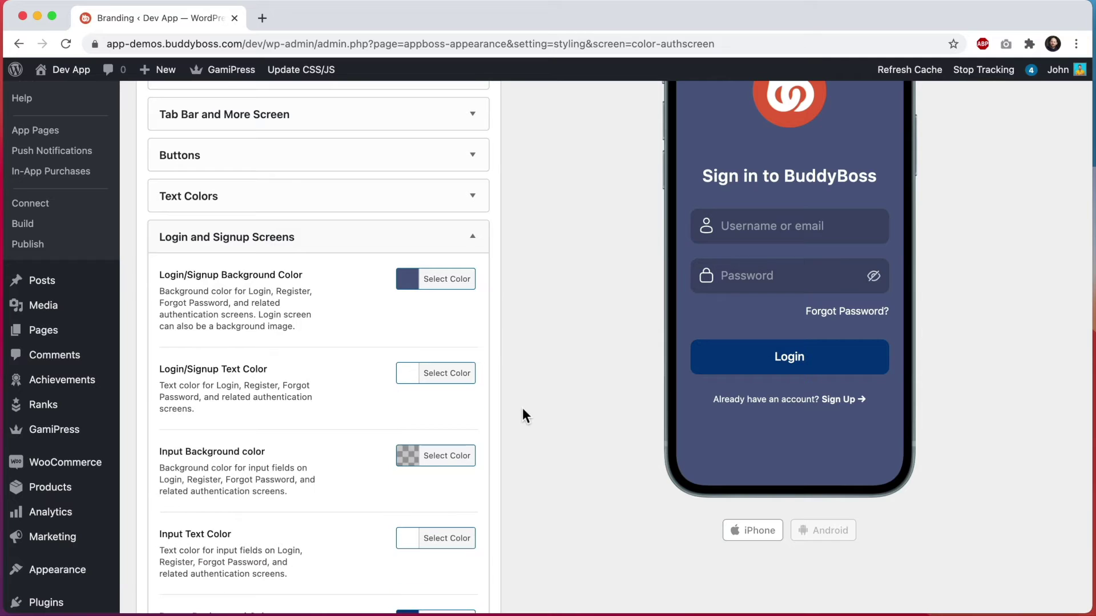
Set the Input Background to black with lowered opacity.
click(451, 464)
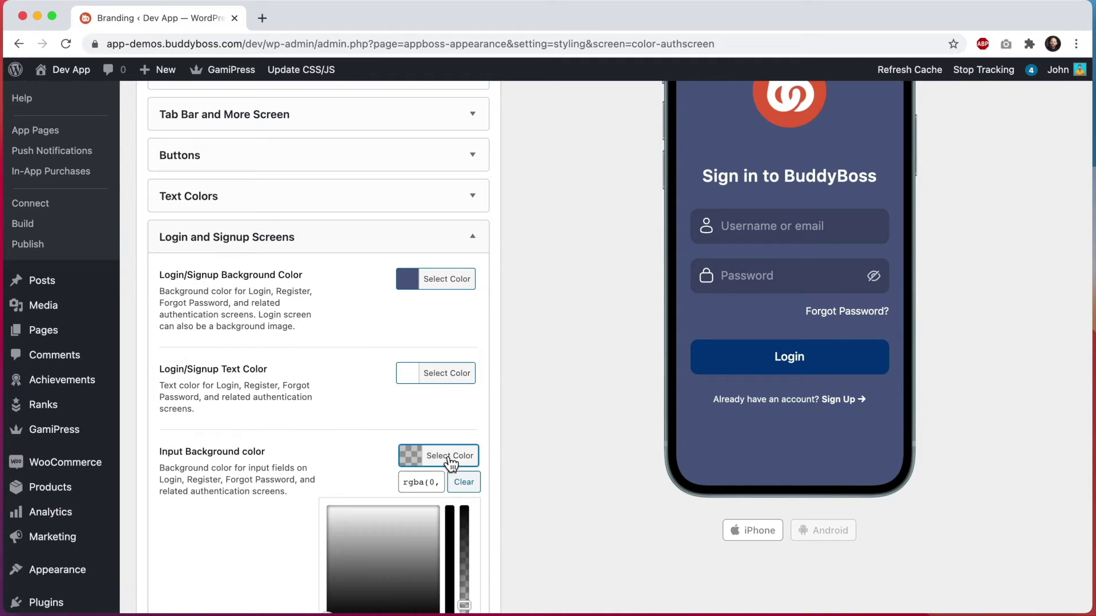
scroll(513, 486, down, 1)
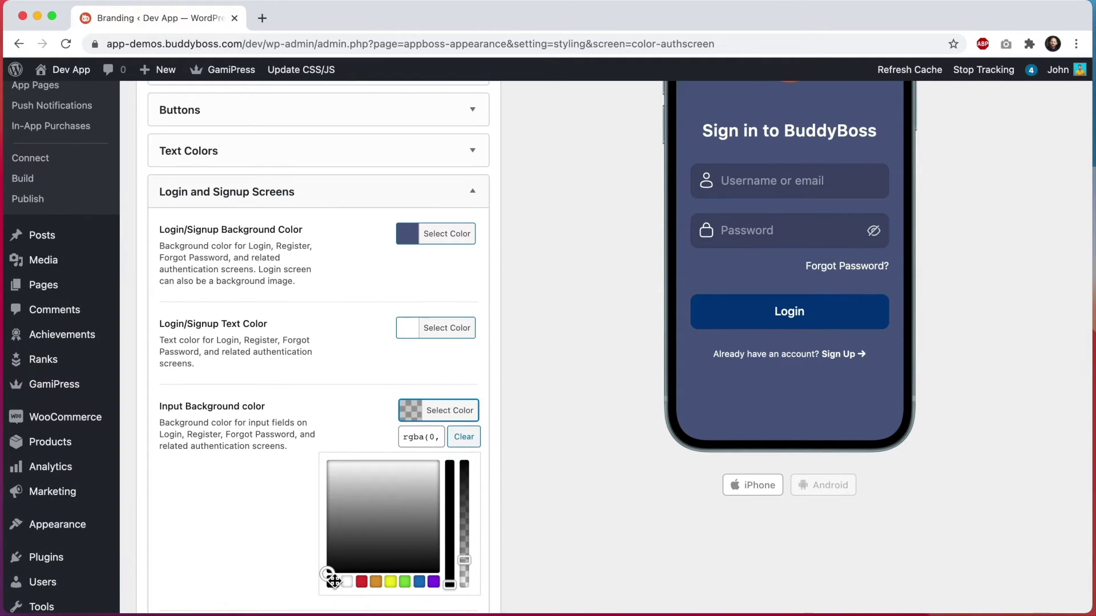
mouse_move(464, 560)
mouse_down()
mouse_move(466, 501)
mouse_move(467, 558)
mouse_move(466, 531)
mouse_move(468, 542)
mouse_up()
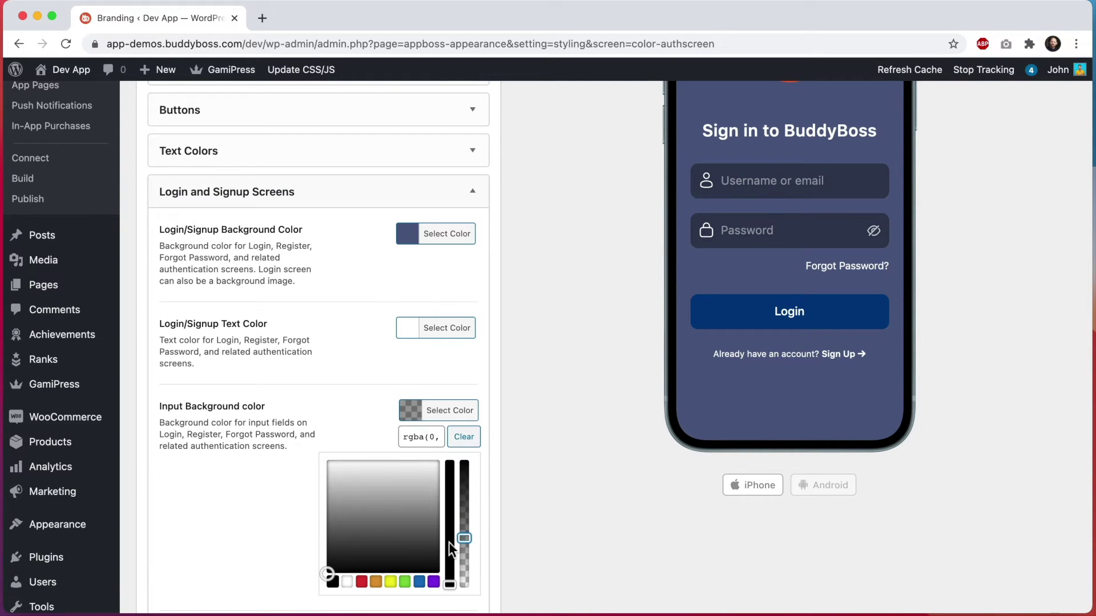
click(348, 582)
drag(464, 463, 466, 554)
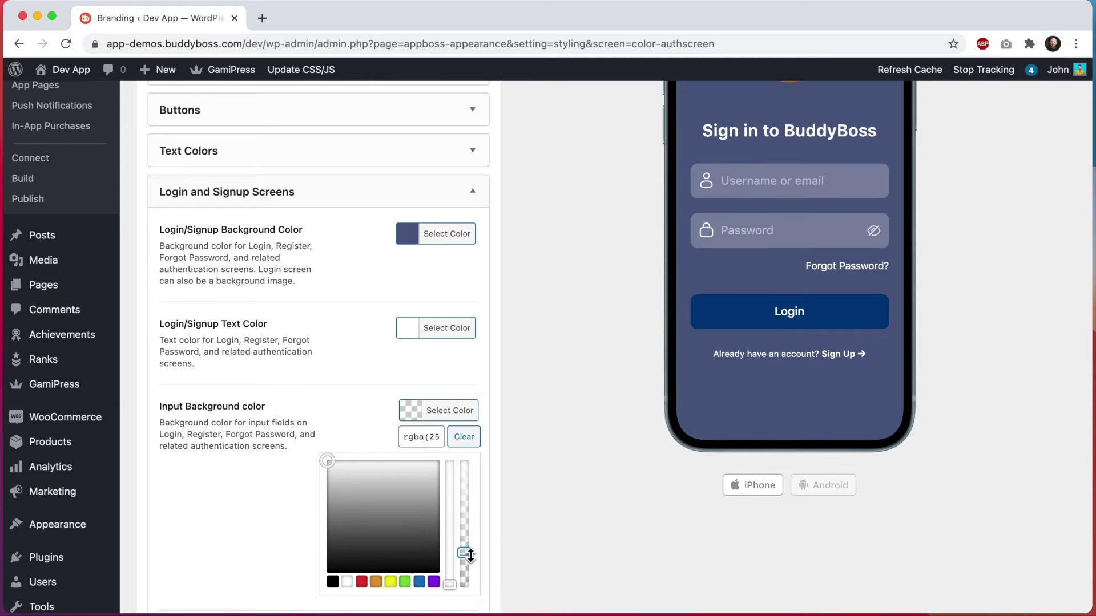
scroll(597, 352, up, 2)
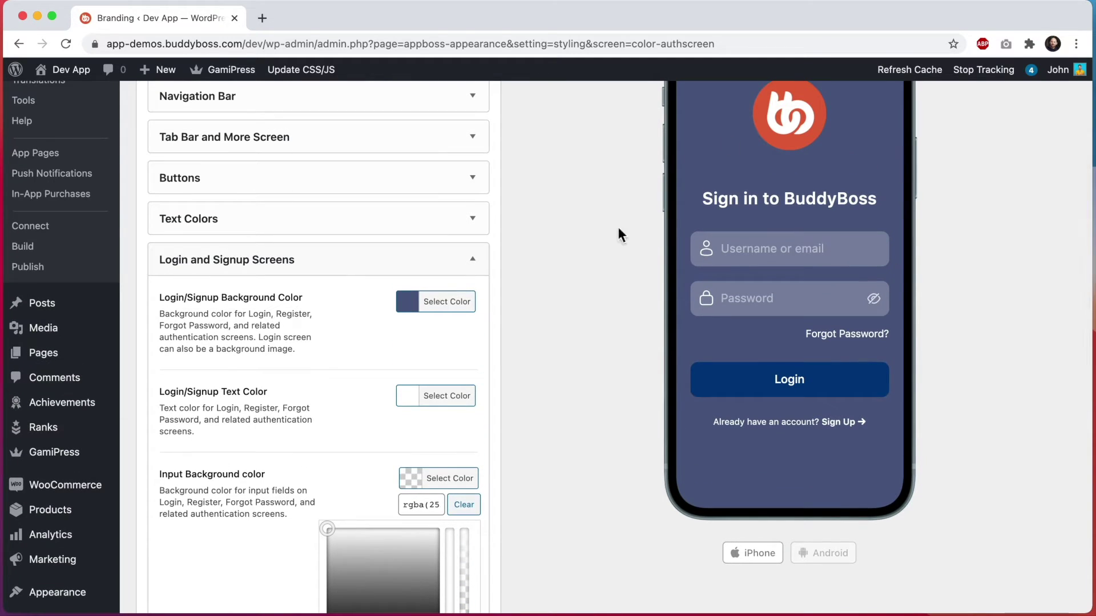
scroll(763, 340, down, 4)
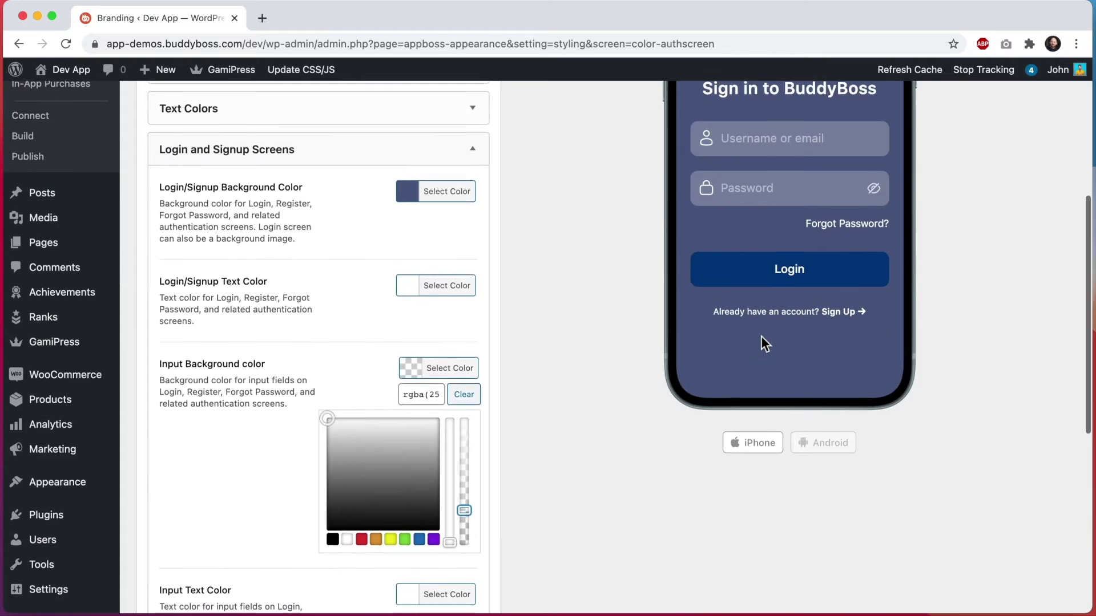
click(332, 522)
drag(464, 405, 467, 500)
click(589, 282)
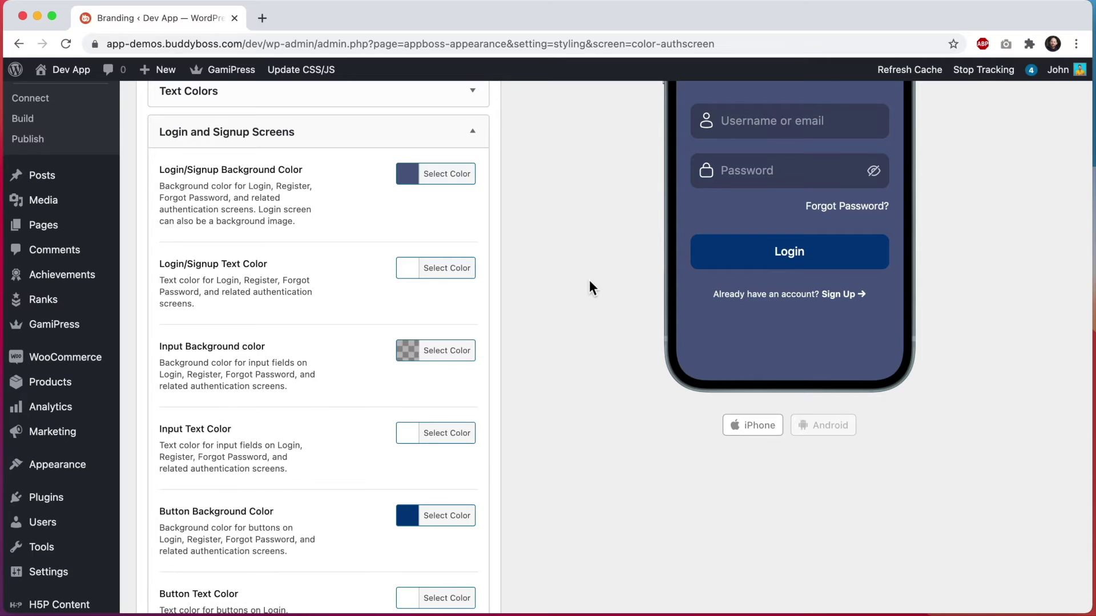
scroll(590, 283, up, 2)
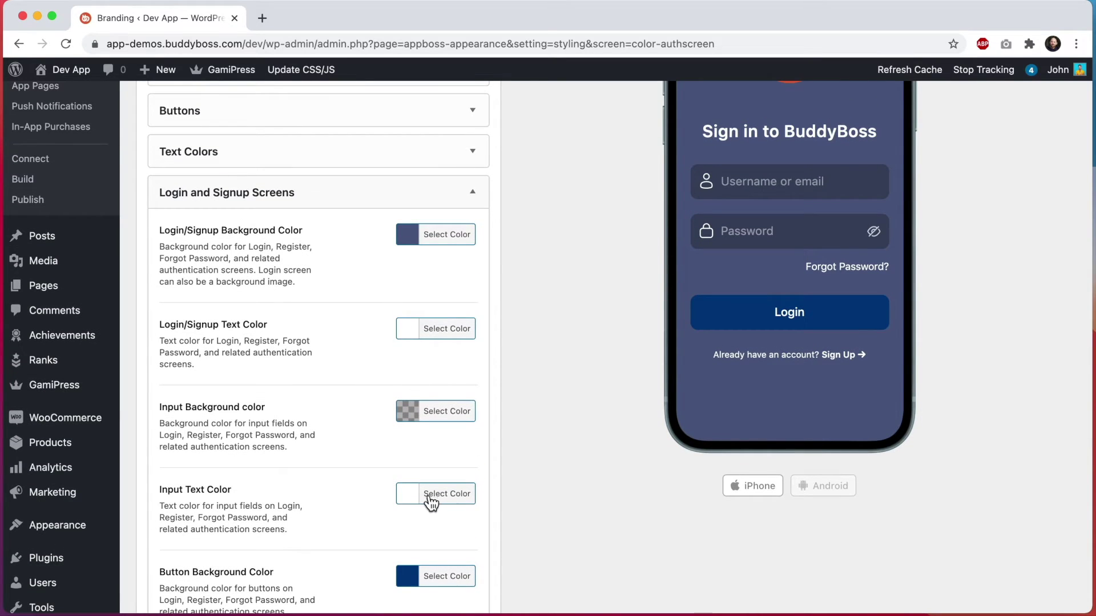
Keep the Input Text Color white after briefly trying red.
click(448, 494)
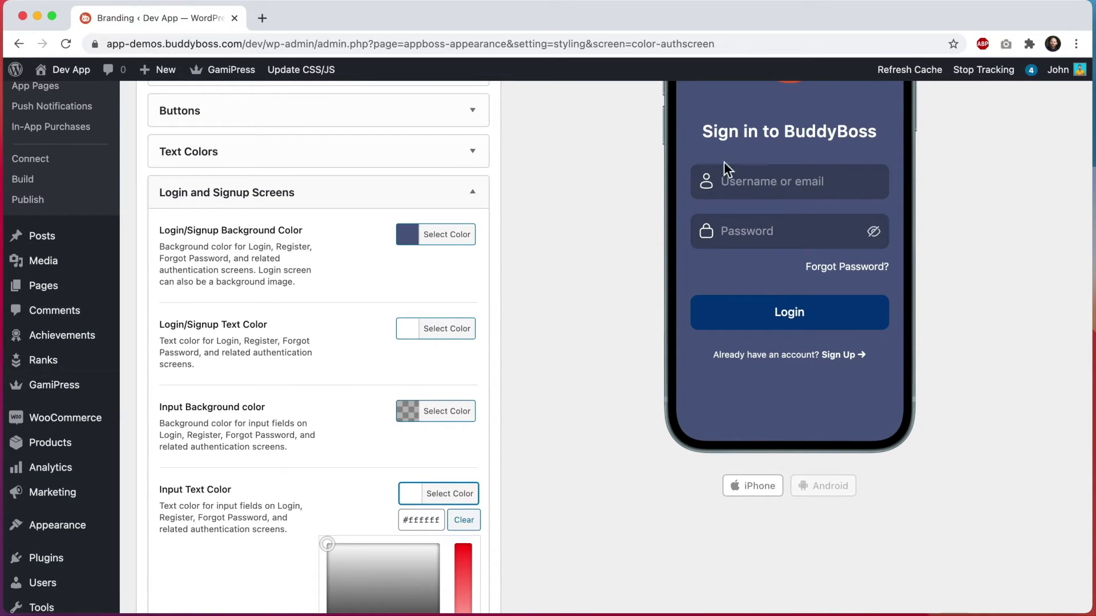
scroll(485, 528, down, 2)
click(361, 611)
scroll(642, 286, up, 3)
scroll(642, 286, down, 5)
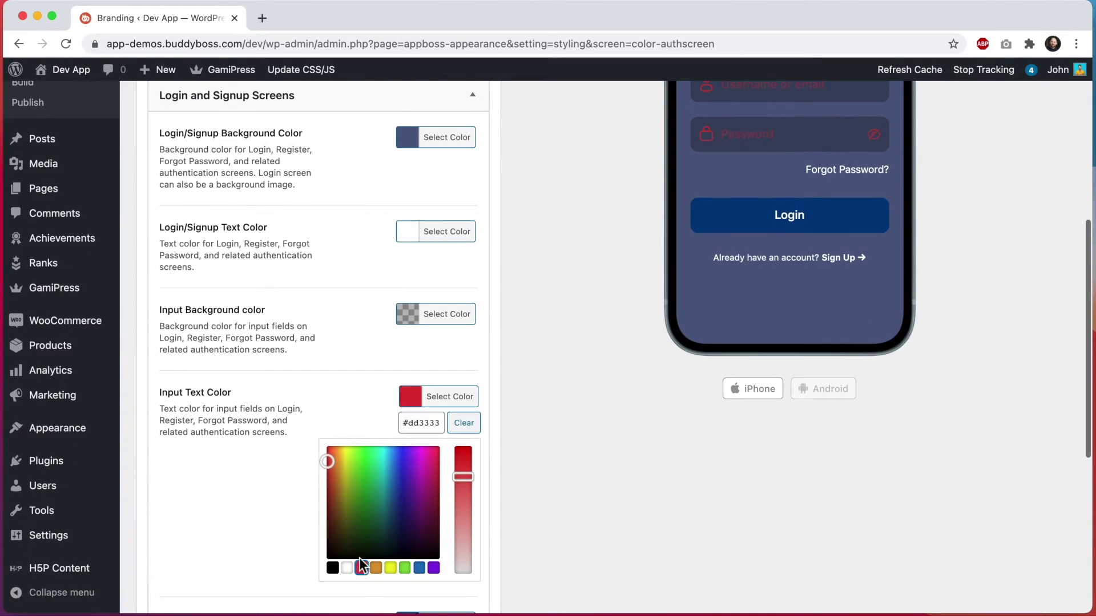
click(348, 569)
scroll(568, 298, up, 3)
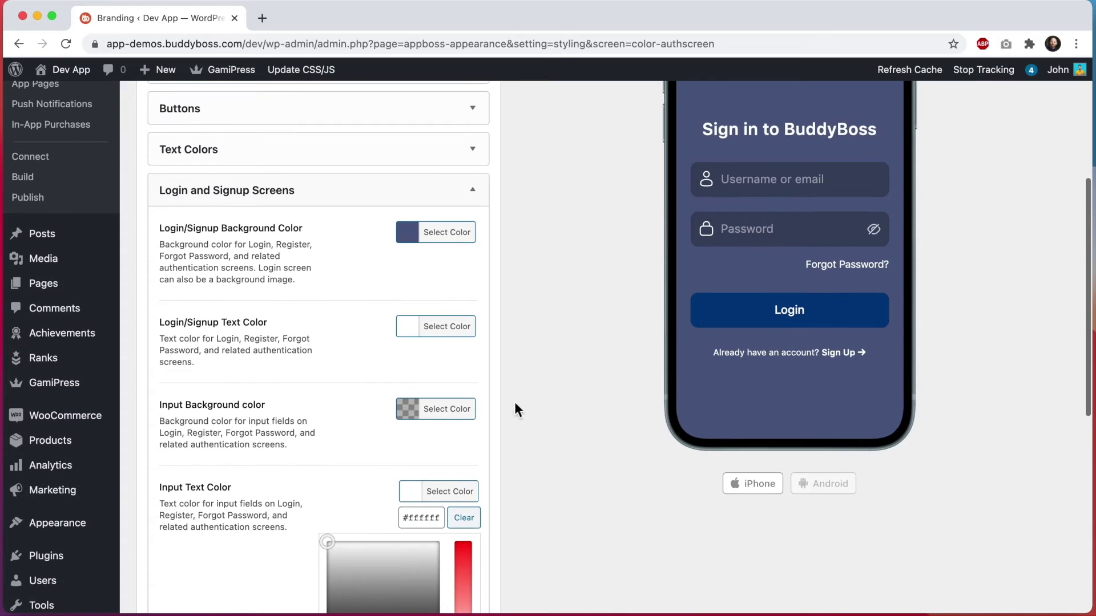
click(455, 495)
scroll(454, 496, down, 3)
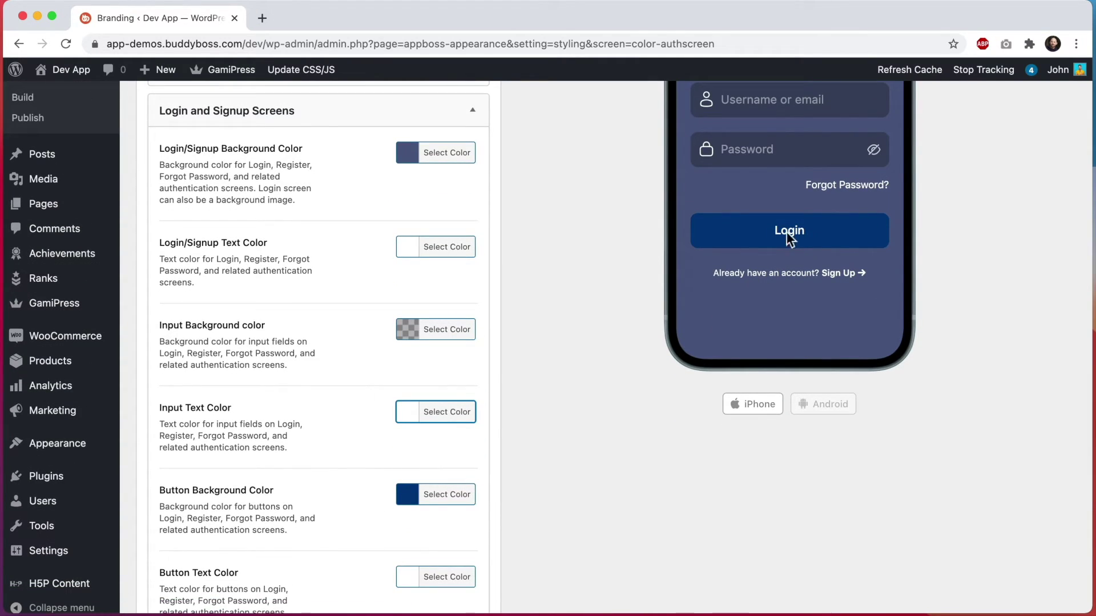
Set the Button Background Color to red #d8502b so the Login button turns red.
click(428, 494)
click(429, 520)
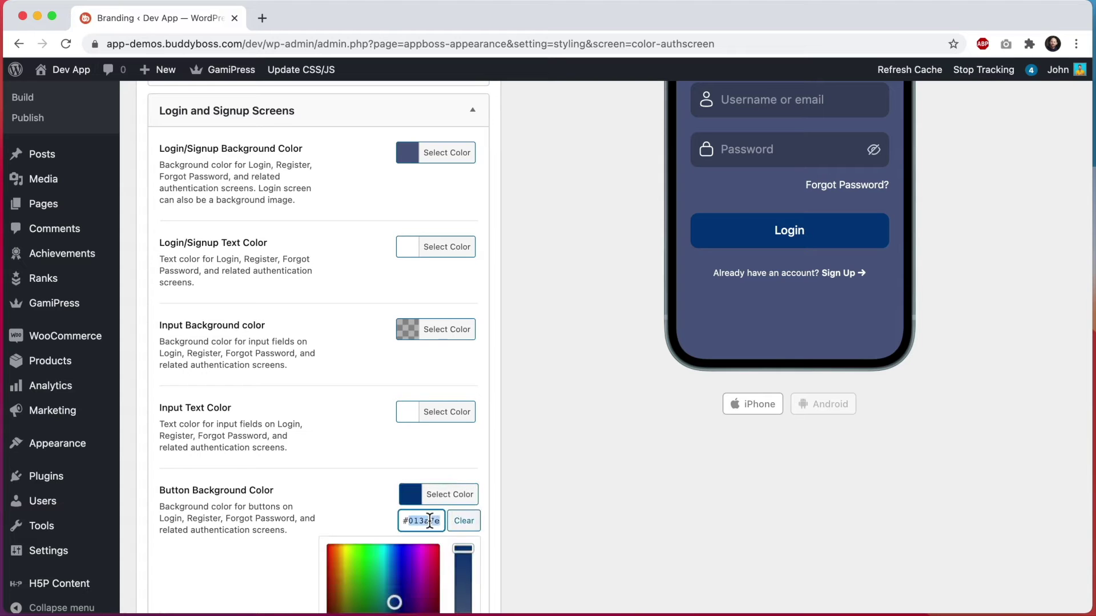
click(500, 492)
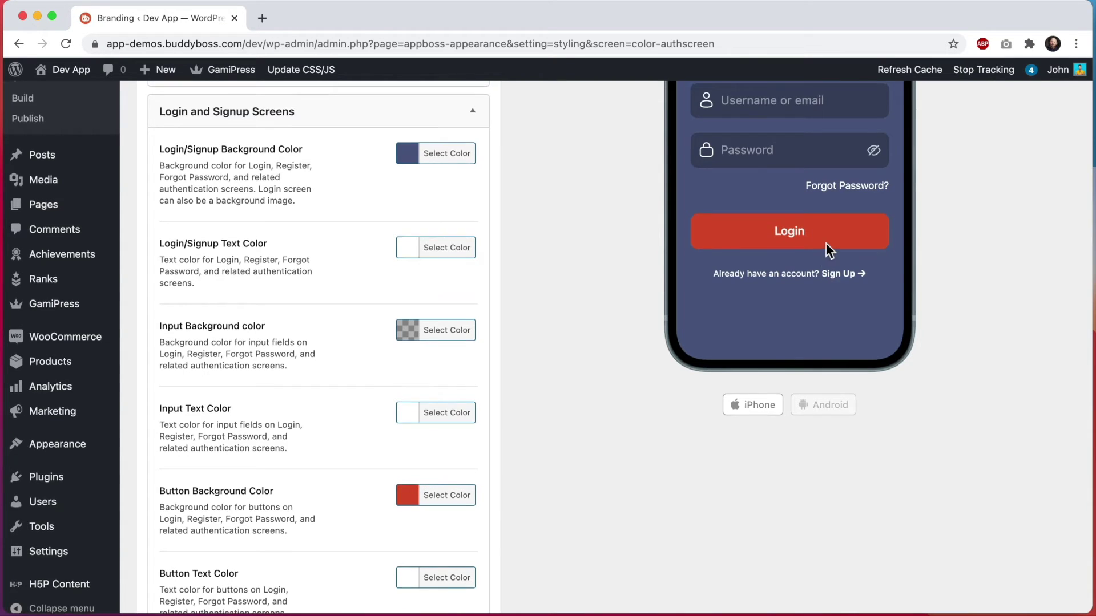
scroll(827, 243, up, 5)
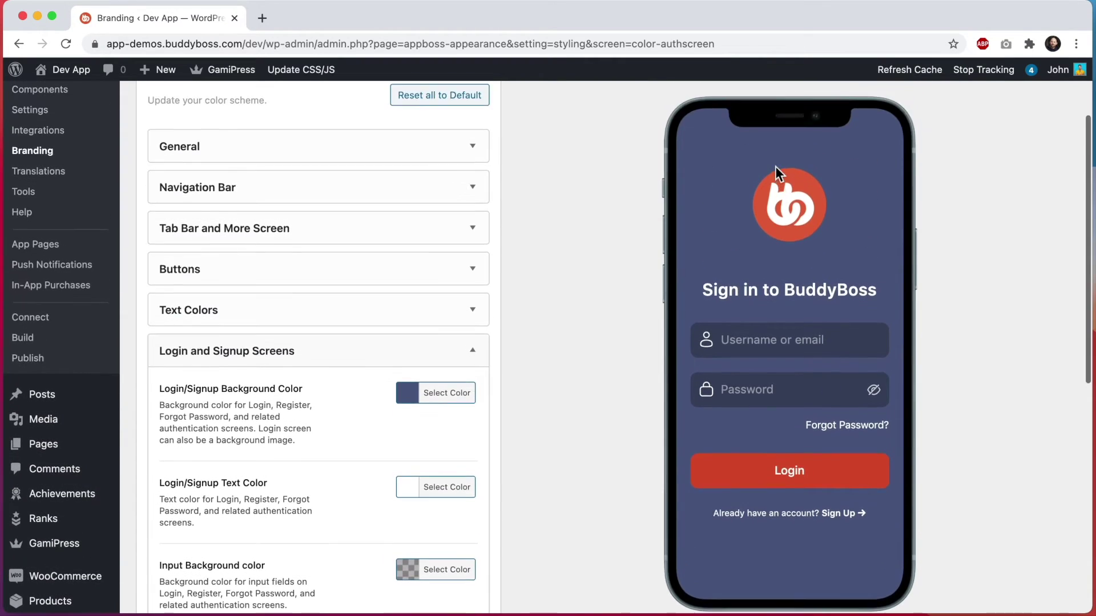
scroll(775, 166, down, 5)
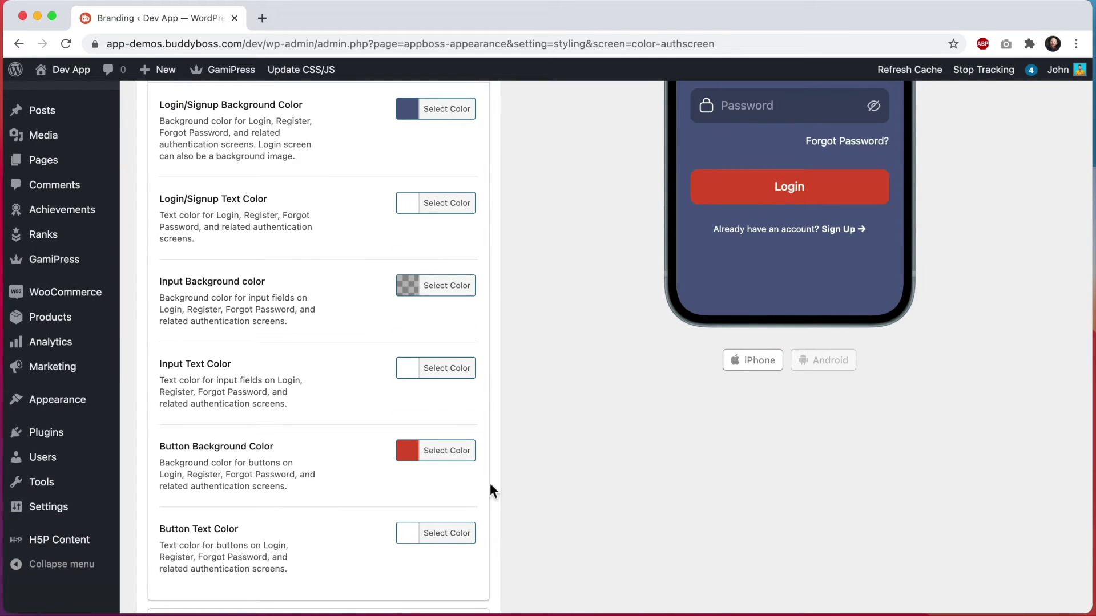
scroll(563, 457, up, 6)
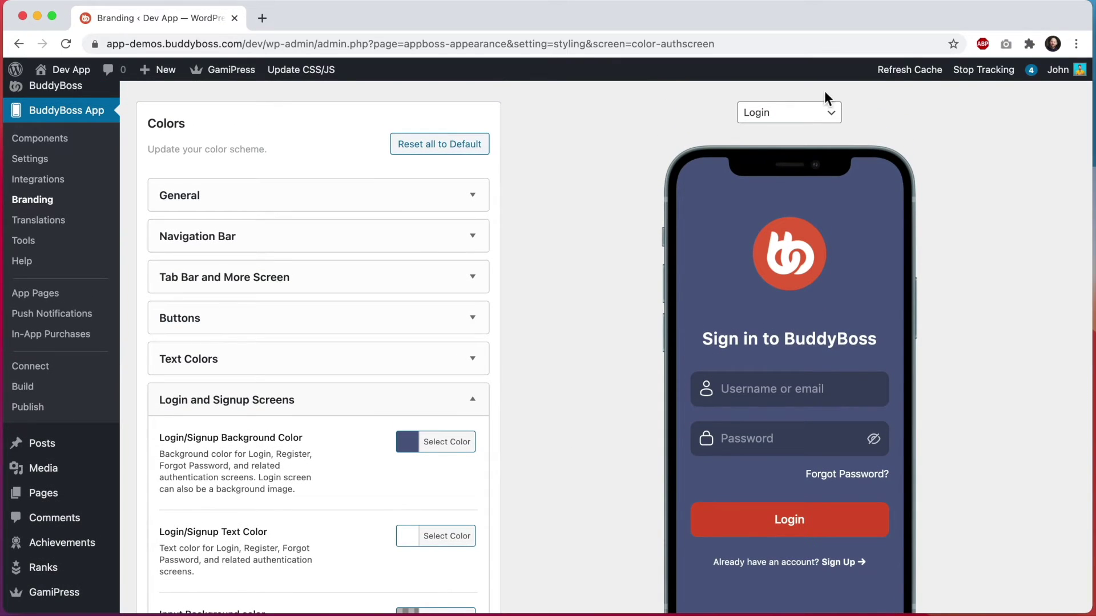
click(813, 111)
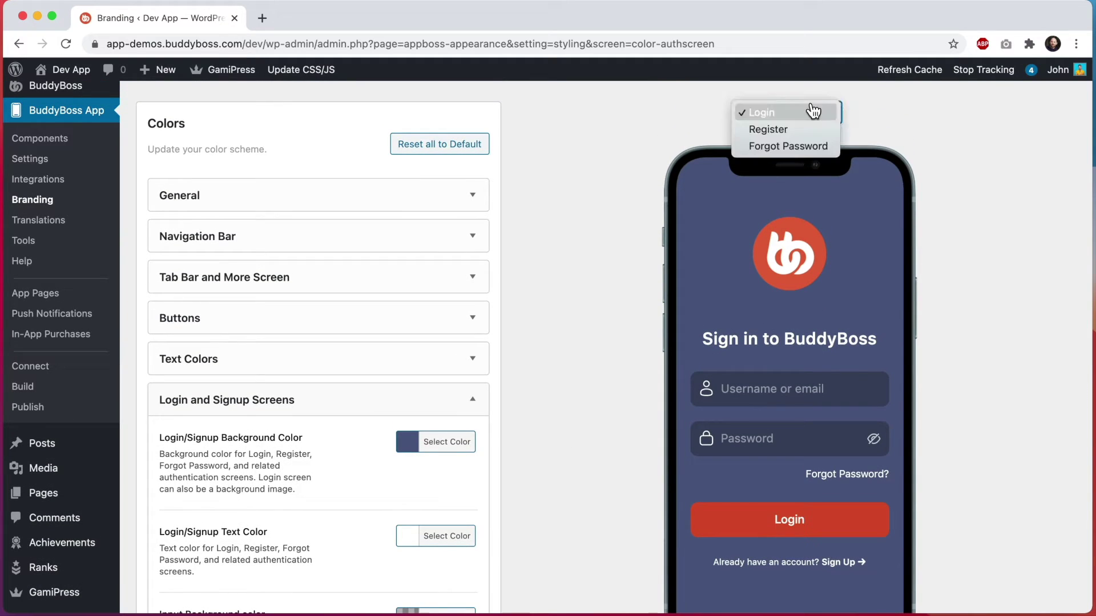
click(793, 147)
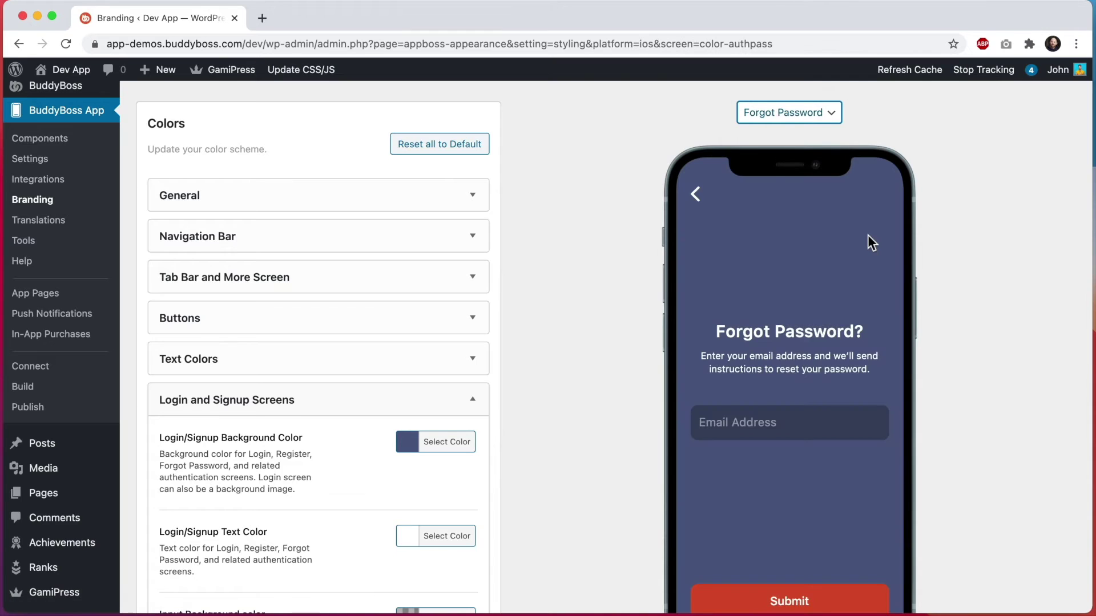
scroll(868, 234, down, 1)
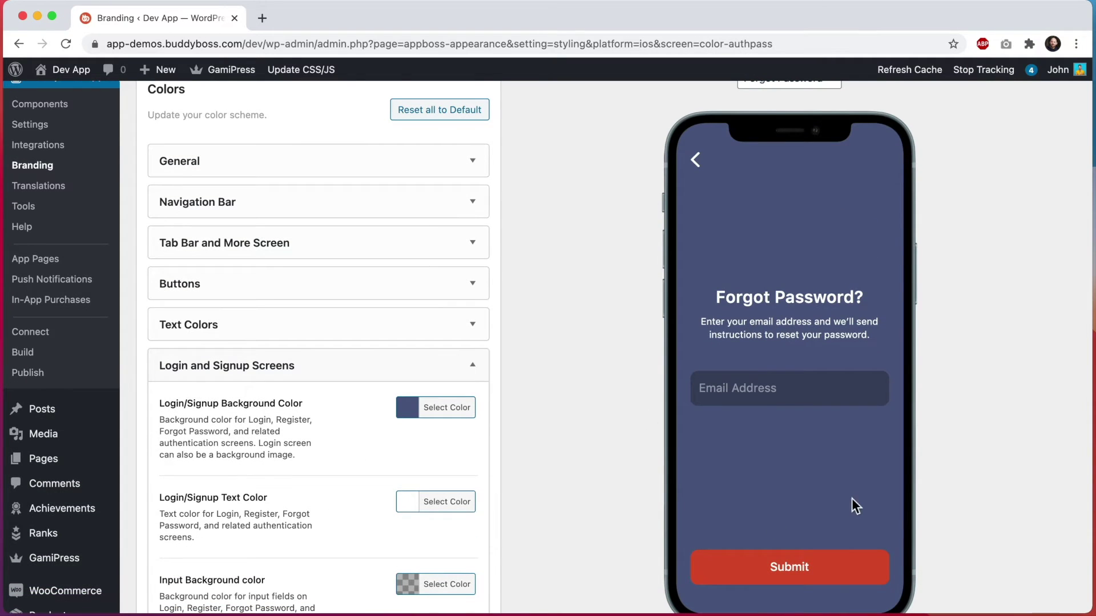
scroll(858, 532, down, 1)
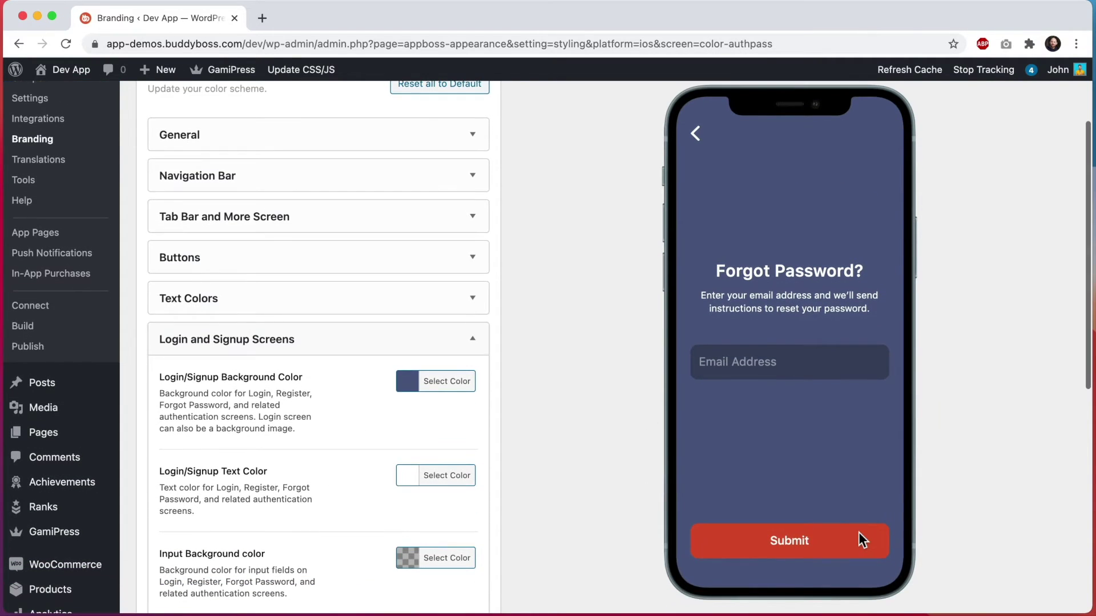
scroll(850, 535, up, 1)
scroll(840, 538, up, 1)
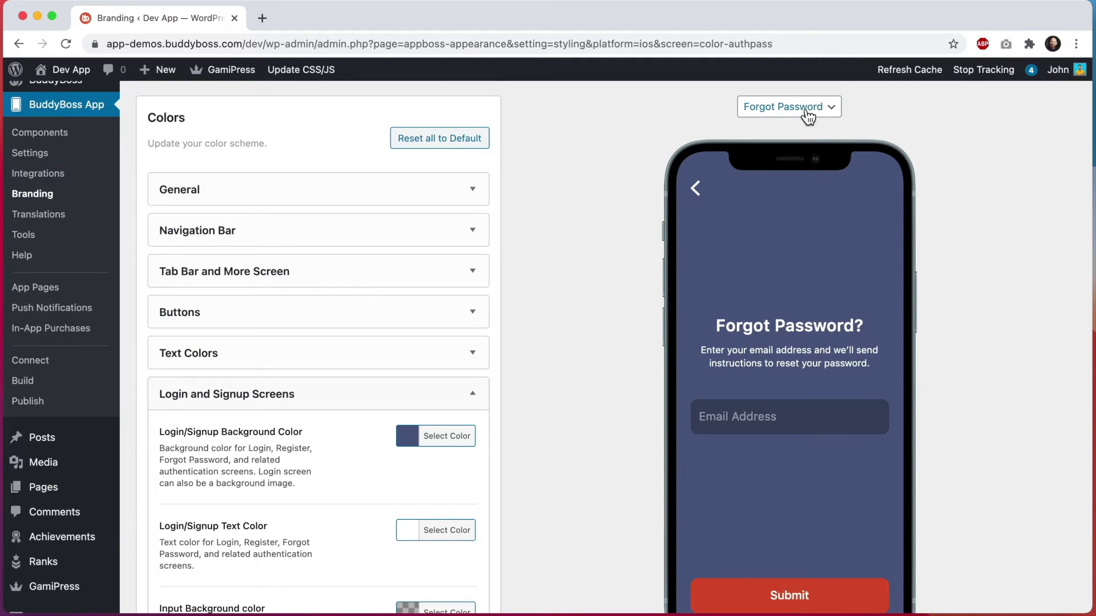
click(832, 108)
click(803, 74)
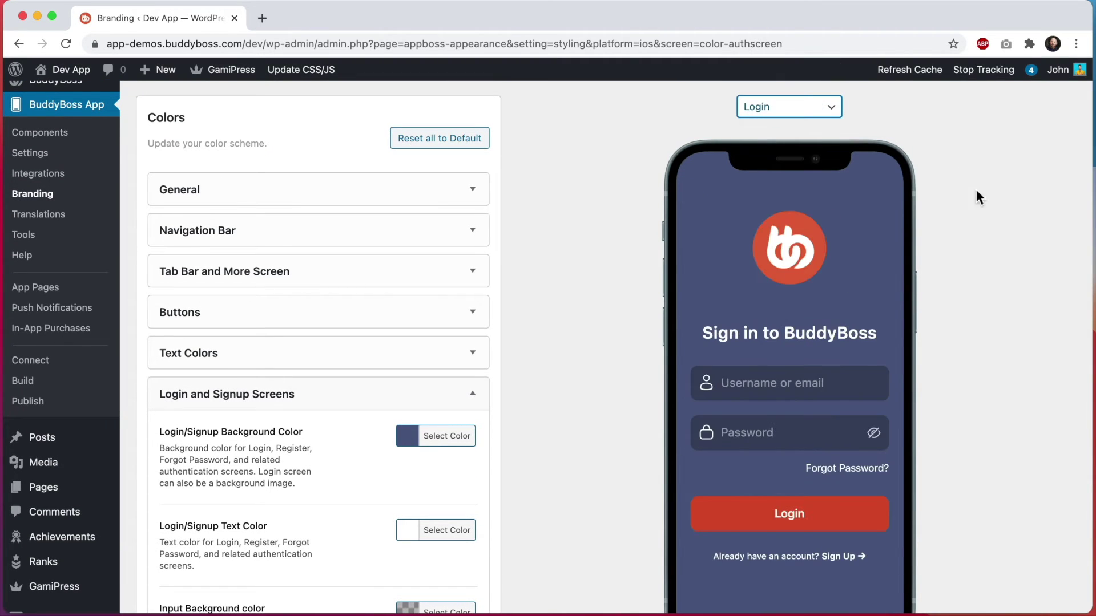
scroll(841, 333, up, 2)
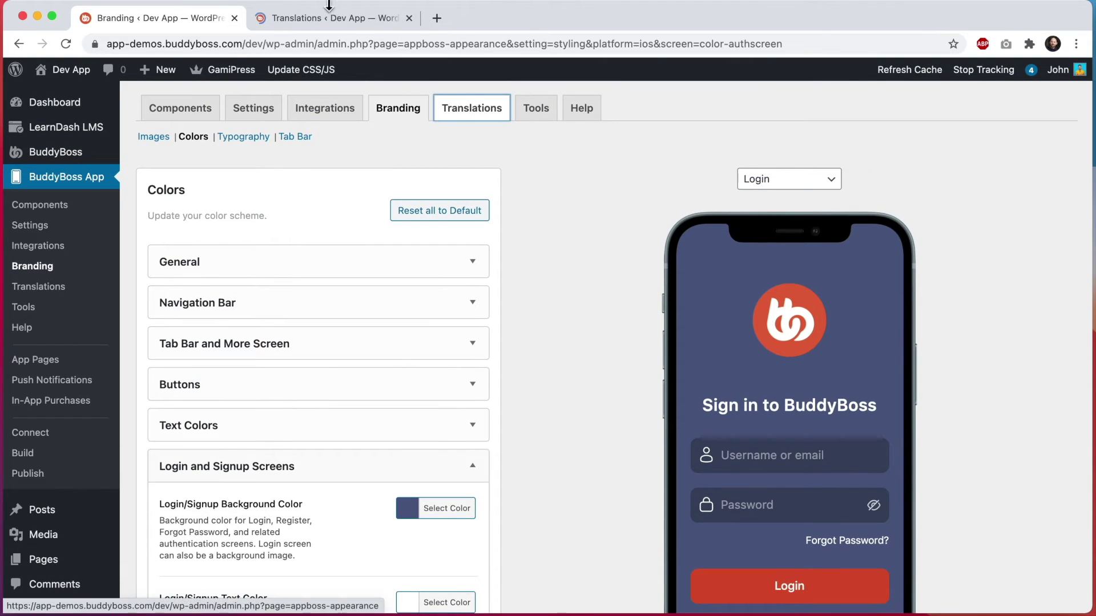
Search the Translations page for 'Sign In', then return to the Branding Colors tab.
click(323, 22)
click(269, 179)
text(Sign In)
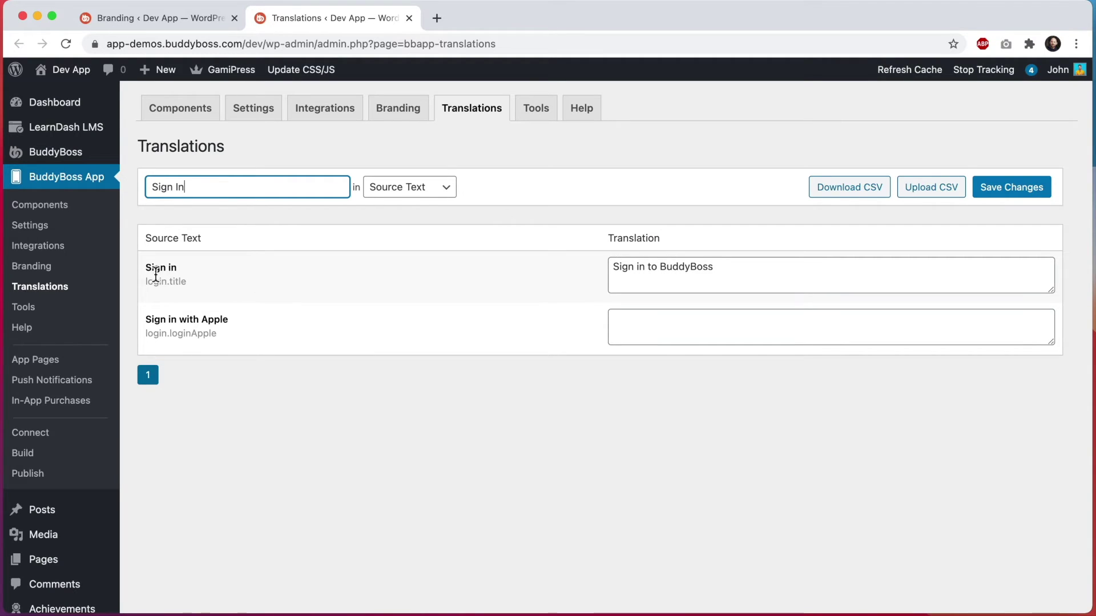
click(196, 26)
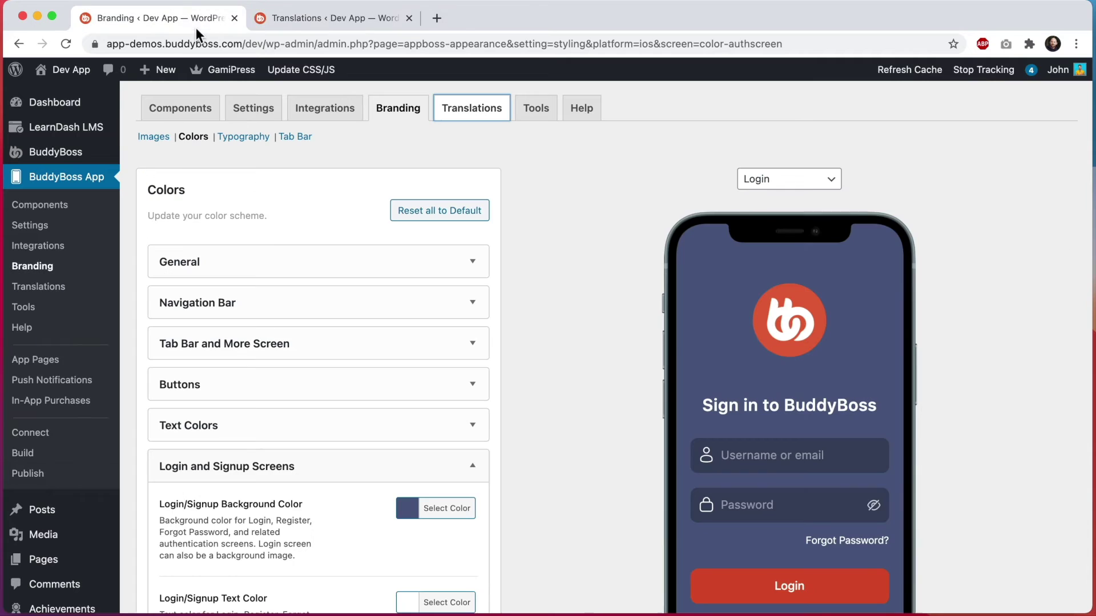
Copy the navy hex code from the Navigation Bar Background colour.
click(472, 466)
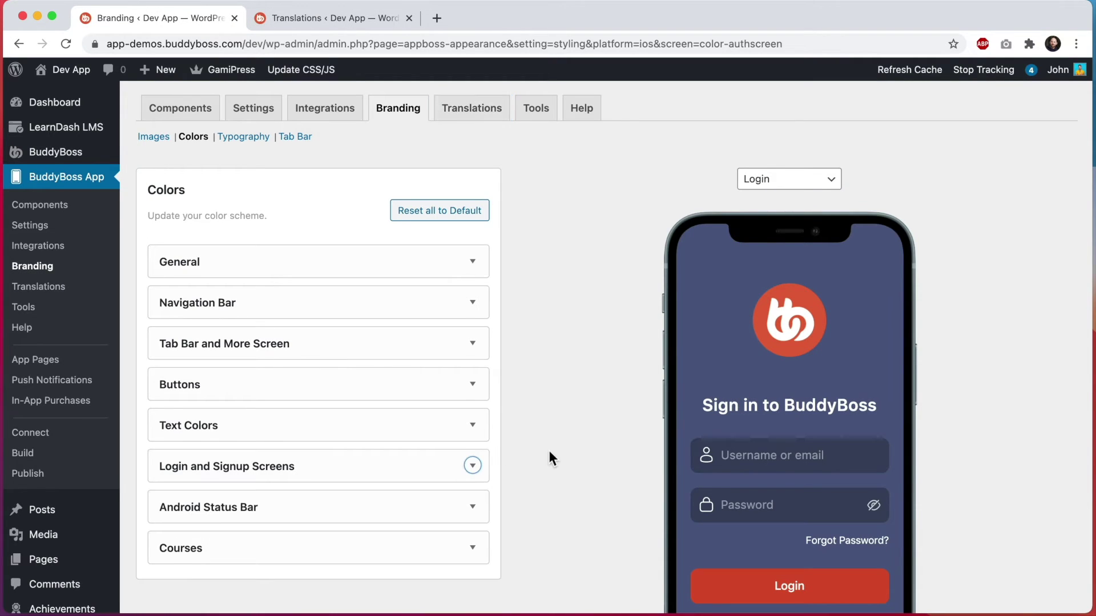
scroll(531, 461, down, 1)
click(289, 496)
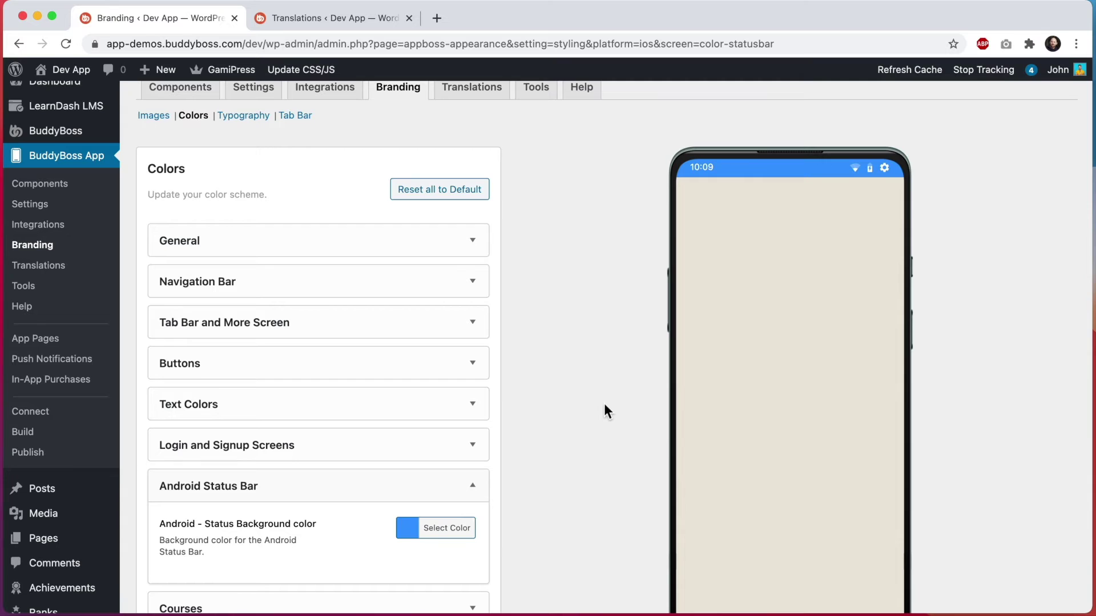
scroll(604, 403, down, 2)
scroll(817, 375, down, 3)
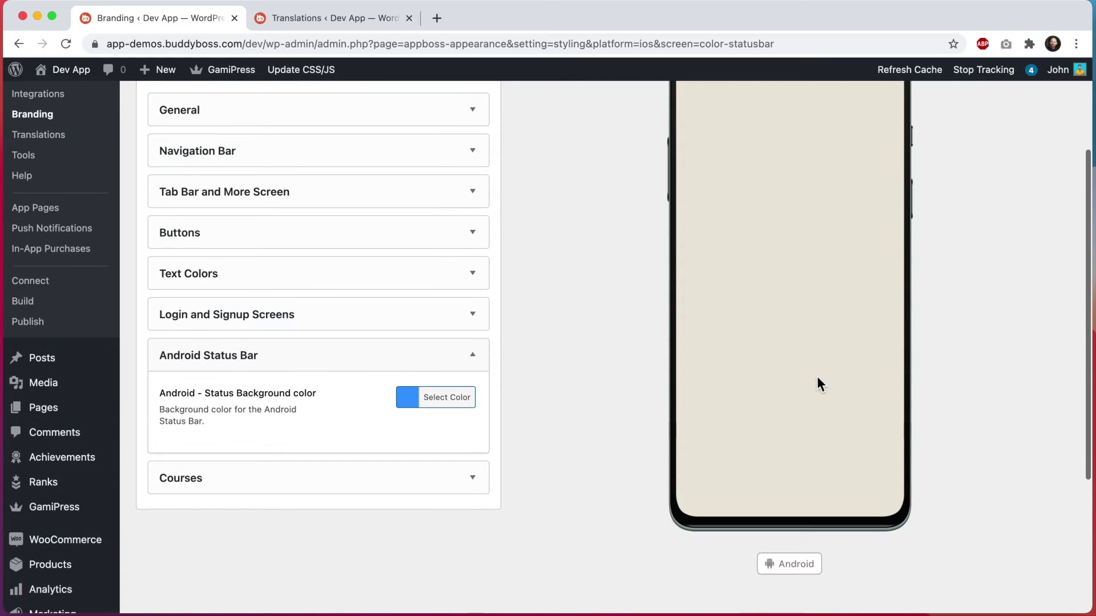
scroll(799, 325, up, 1)
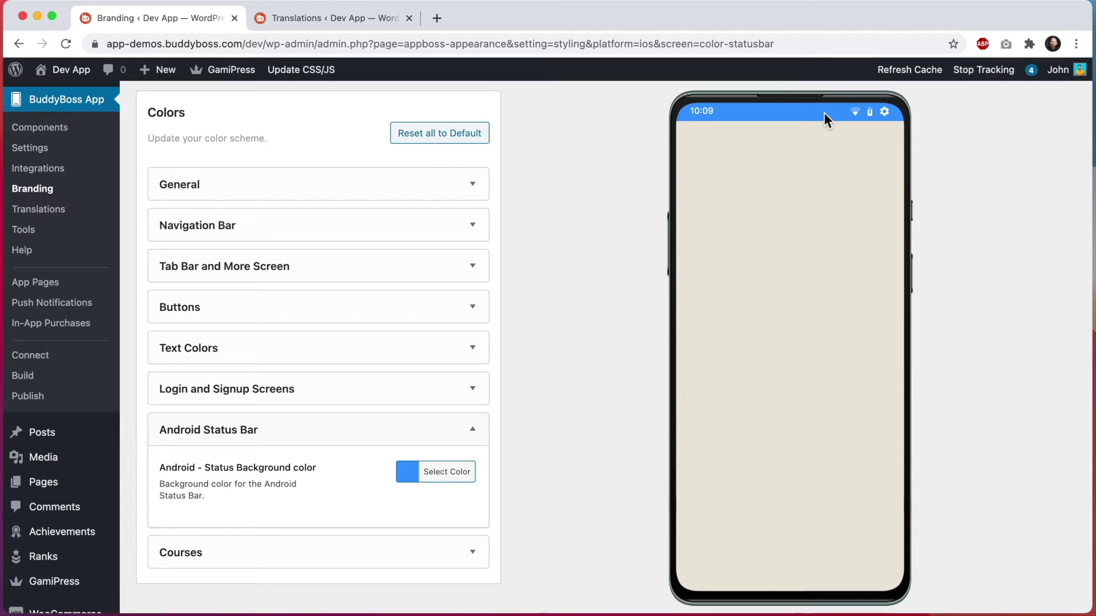
click(476, 222)
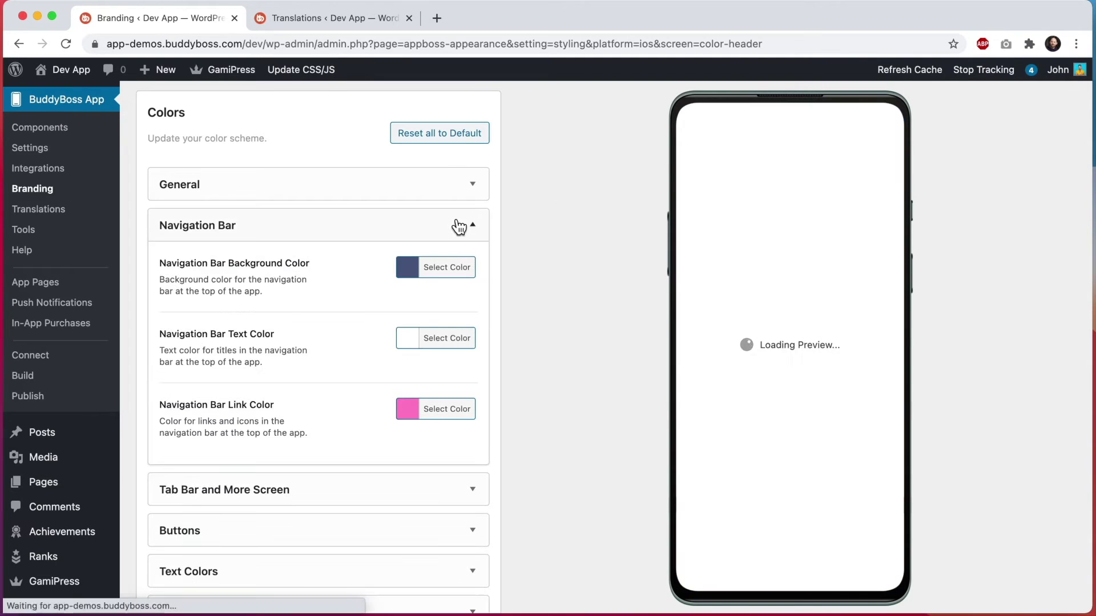
click(451, 272)
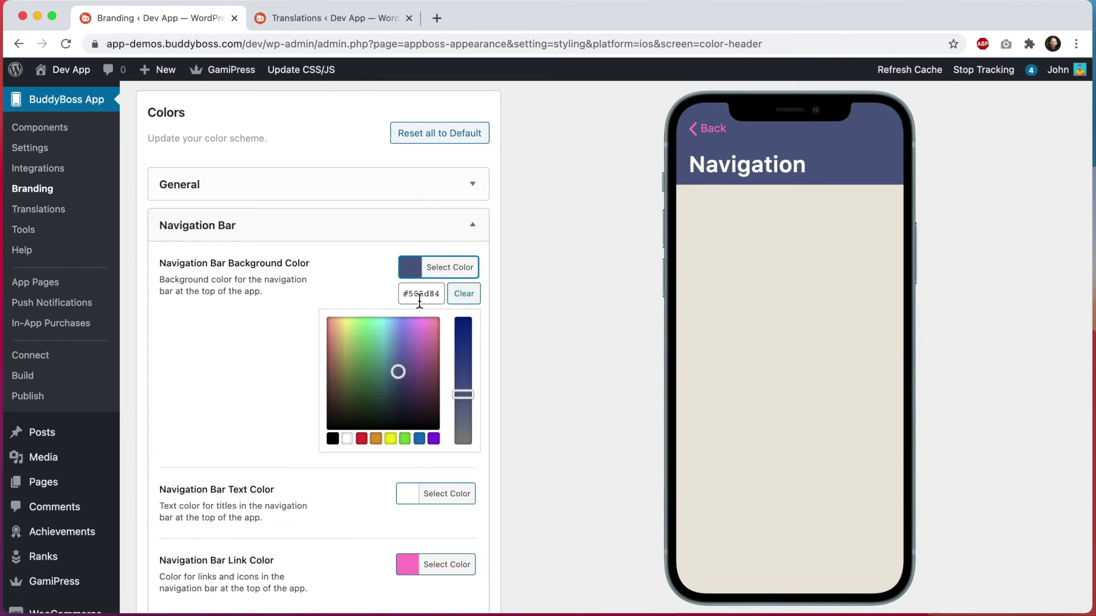
double_click(425, 295)
click(444, 235)
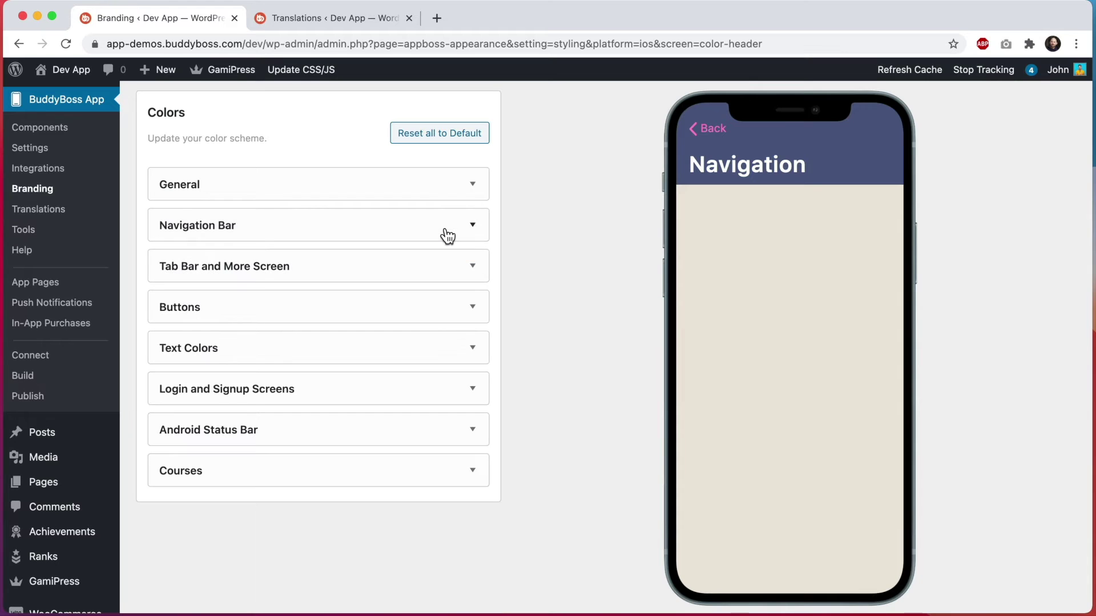
Paste the navy code into the Android Status Bar colour.
click(407, 438)
click(432, 482)
click(417, 503)
double_click(418, 502)
key(ctrl+v)
click(514, 433)
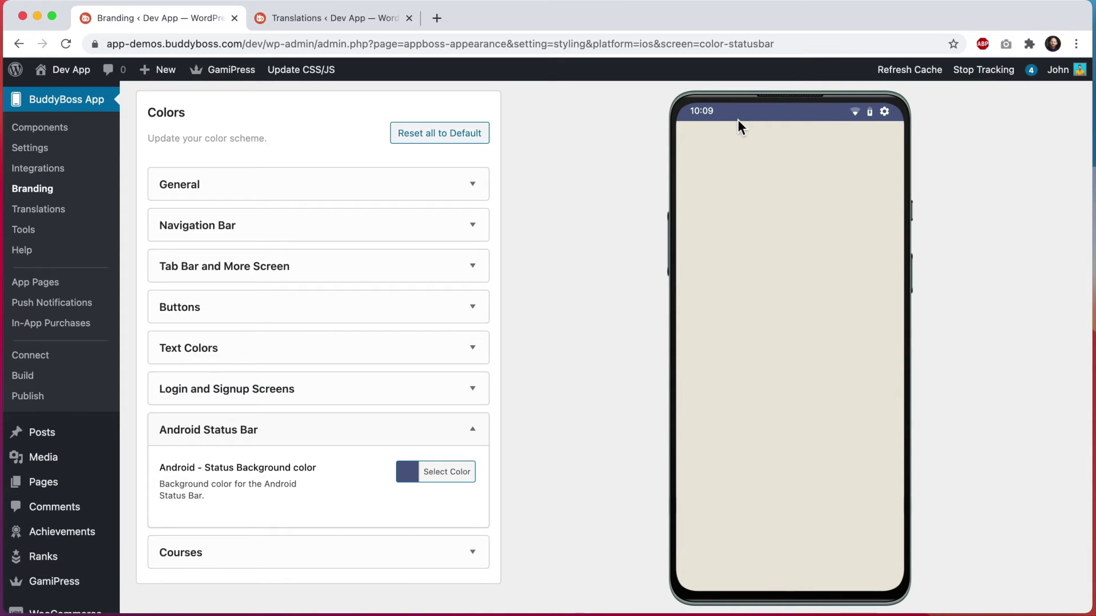
click(447, 425)
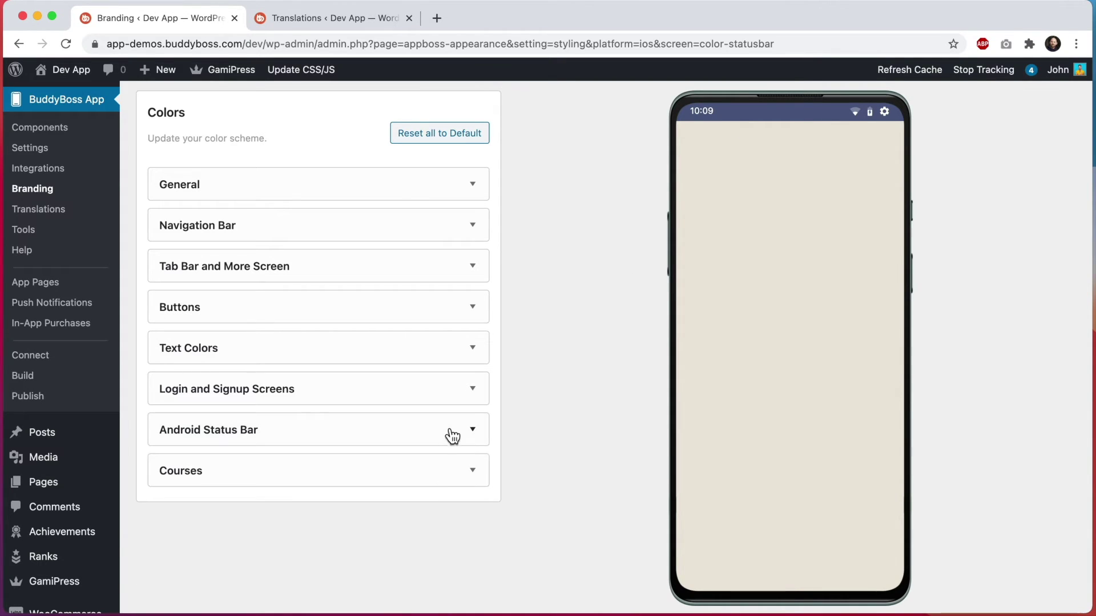
click(444, 475)
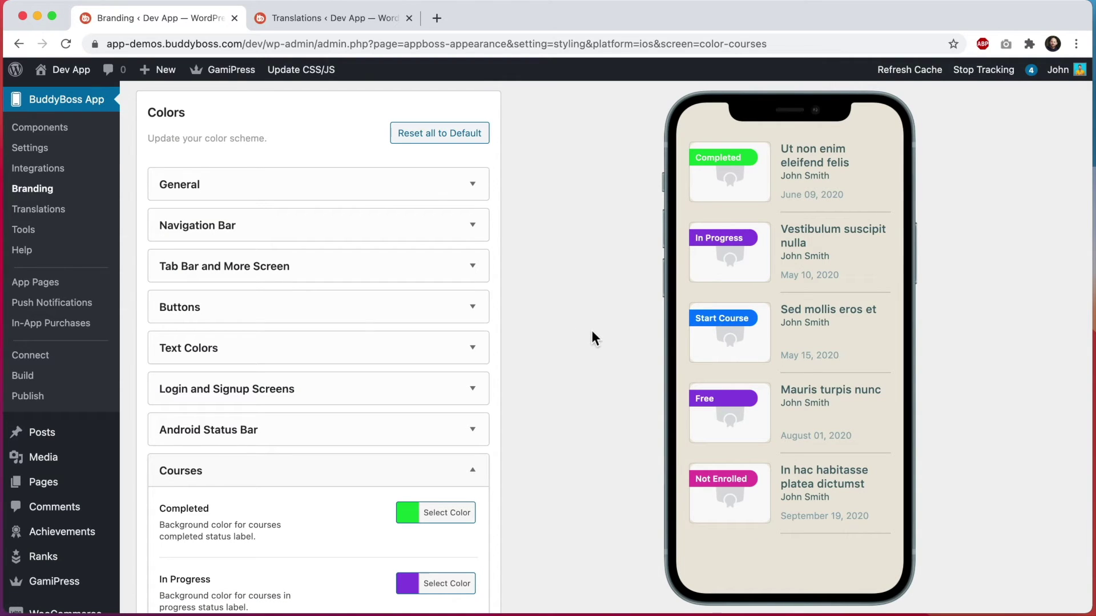
Make the Completed course label blue and the In Progress label red.
scroll(593, 337, down, 5)
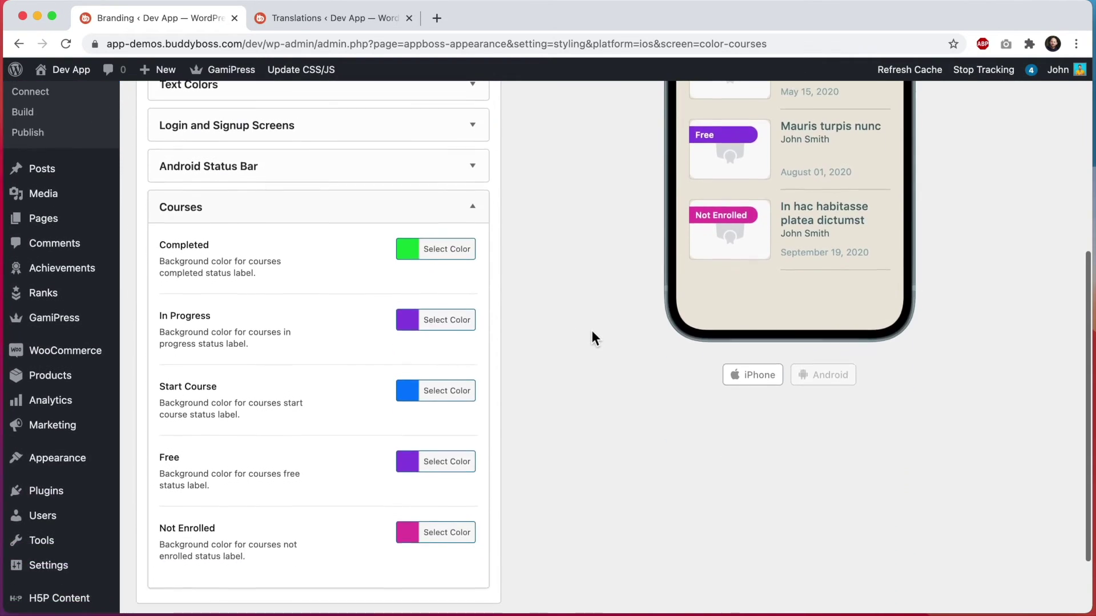
scroll(569, 337, up, 4)
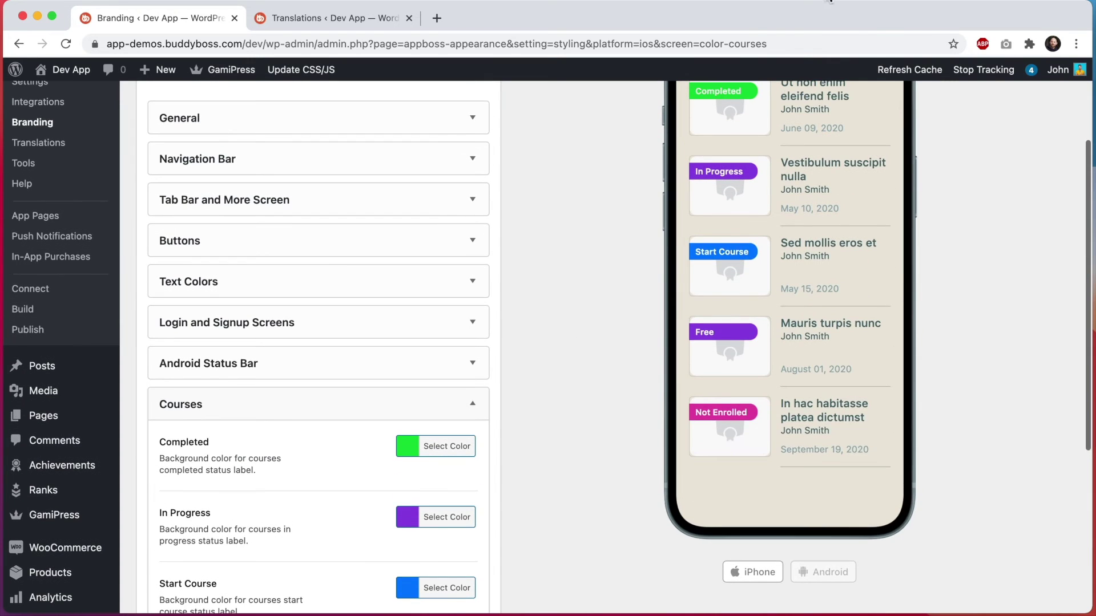
scroll(714, 257, up, 1)
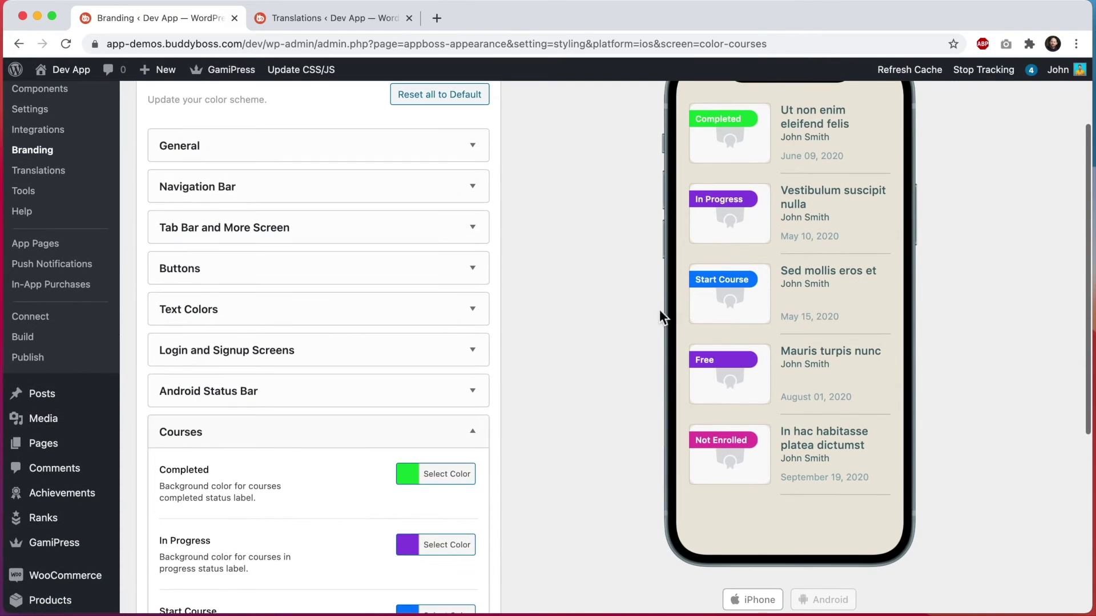
click(462, 476)
drag(371, 545, 394, 525)
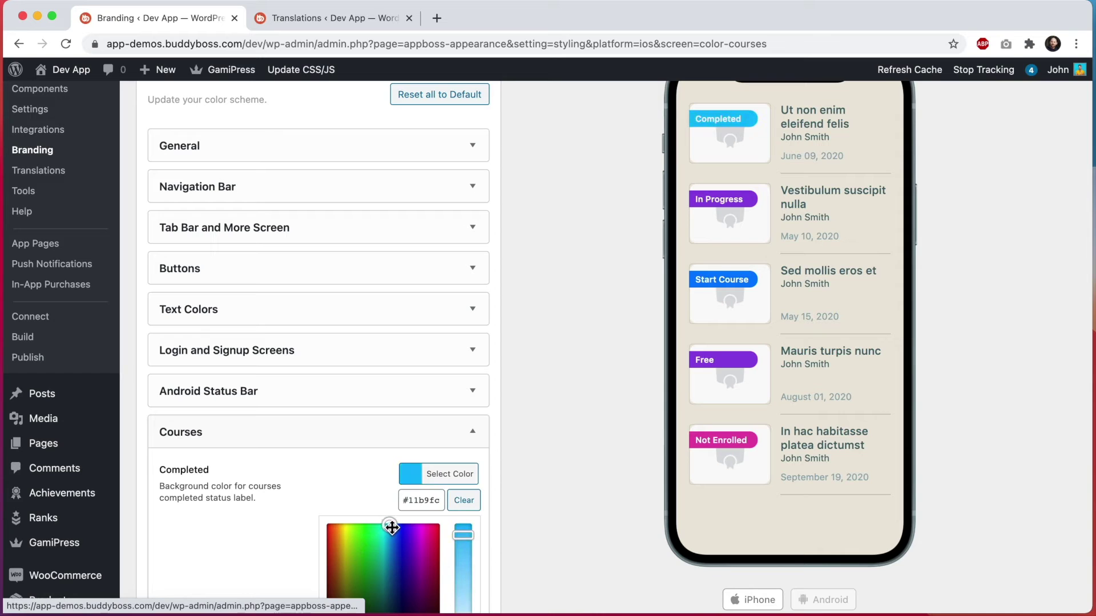
click(497, 433)
click(461, 547)
double_click(434, 572)
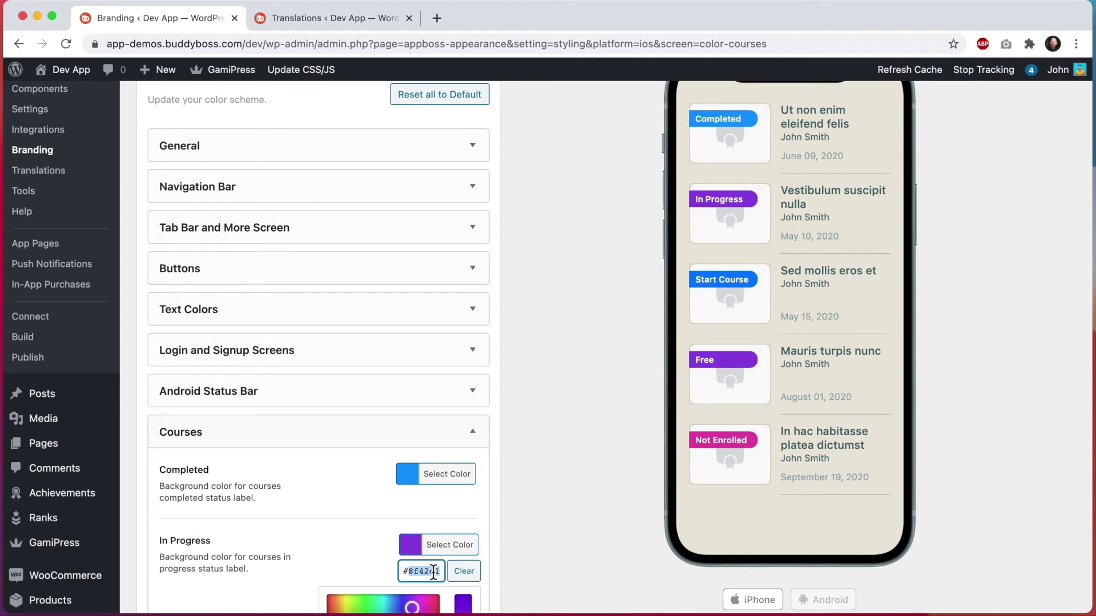
key(ctrl+v)
click(509, 551)
Make the Start Course label teal and the Free label green.
scroll(509, 548, down, 1)
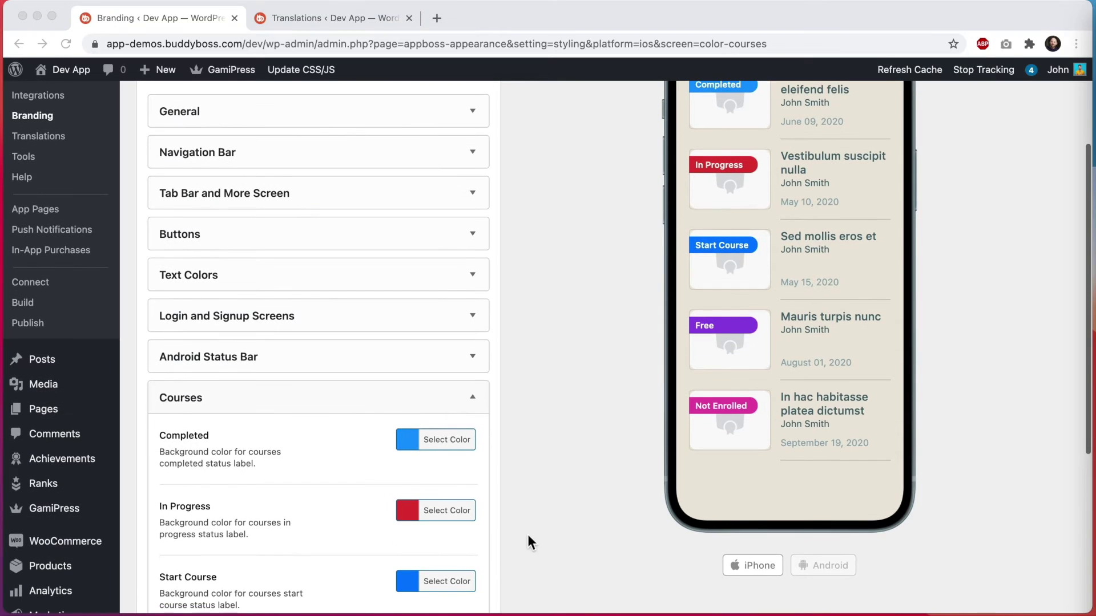
click(445, 588)
click(446, 587)
double_click(432, 607)
key(ctrl+v)
scroll(529, 532, down, 5)
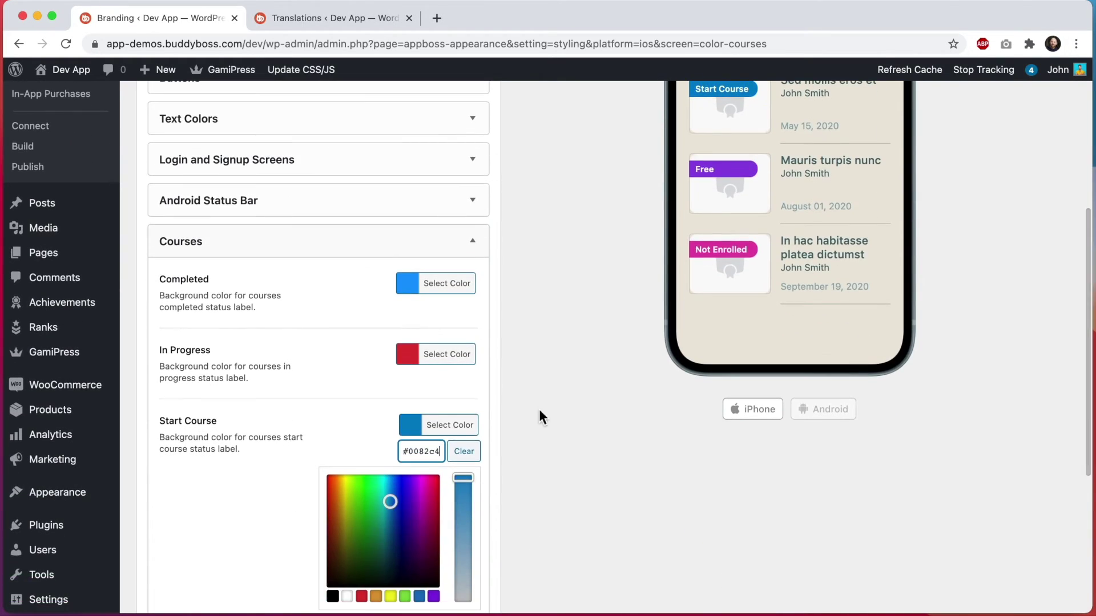
click(538, 409)
click(464, 506)
click(500, 510)
Make the Not Enrolled label dark grey and collapse the Courses settings.
scroll(499, 505, down, 3)
click(448, 487)
double_click(426, 518)
key(ctrl+v)
click(518, 422)
scroll(518, 423, up, 5)
scroll(518, 422, up, 2)
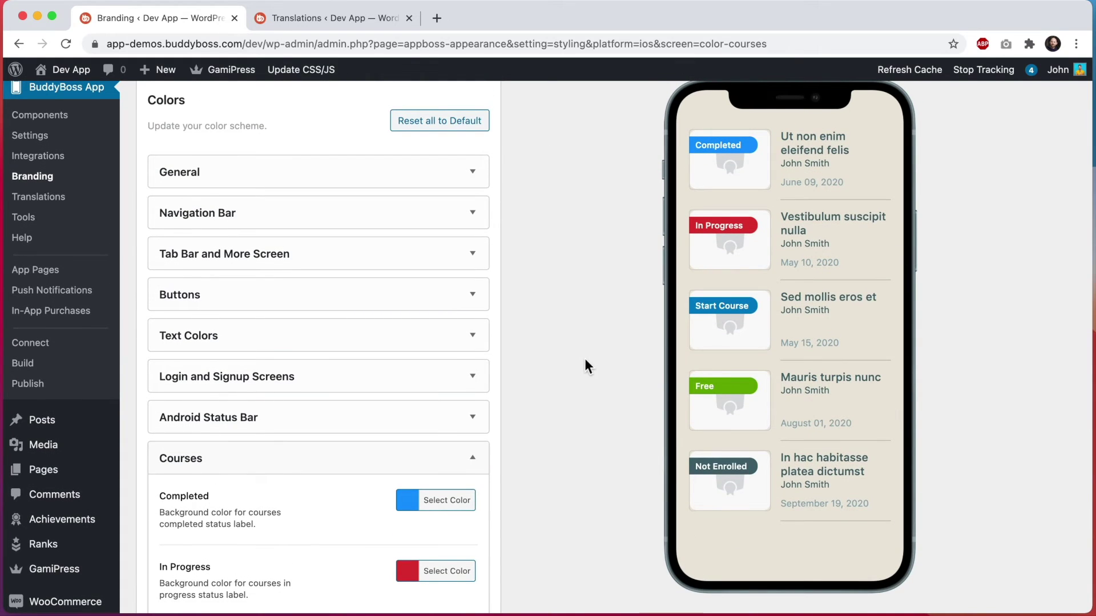
scroll(584, 359, up, 1)
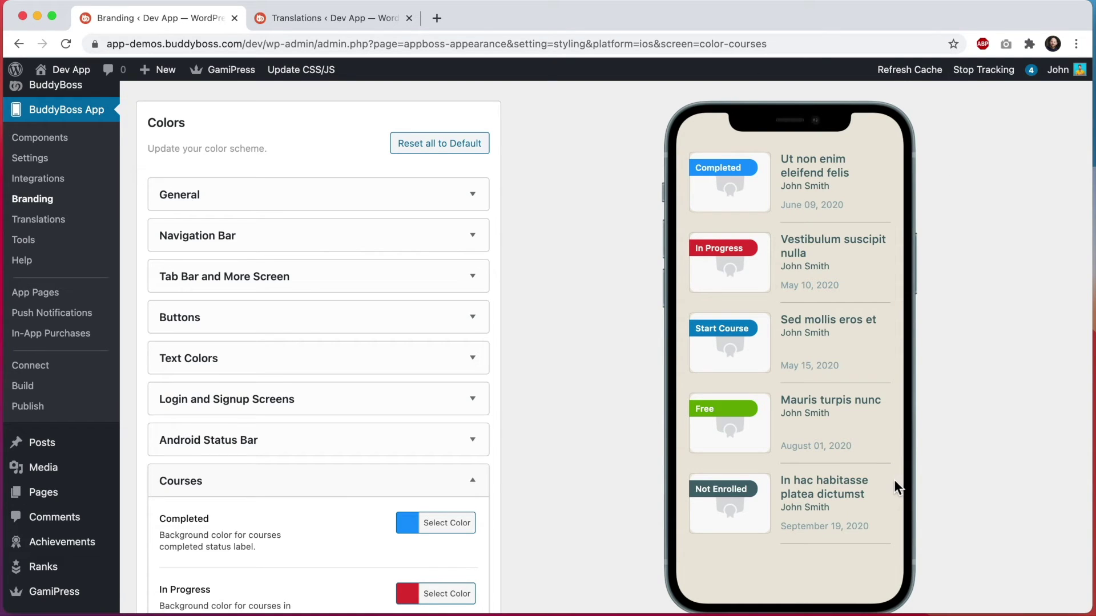
click(443, 485)
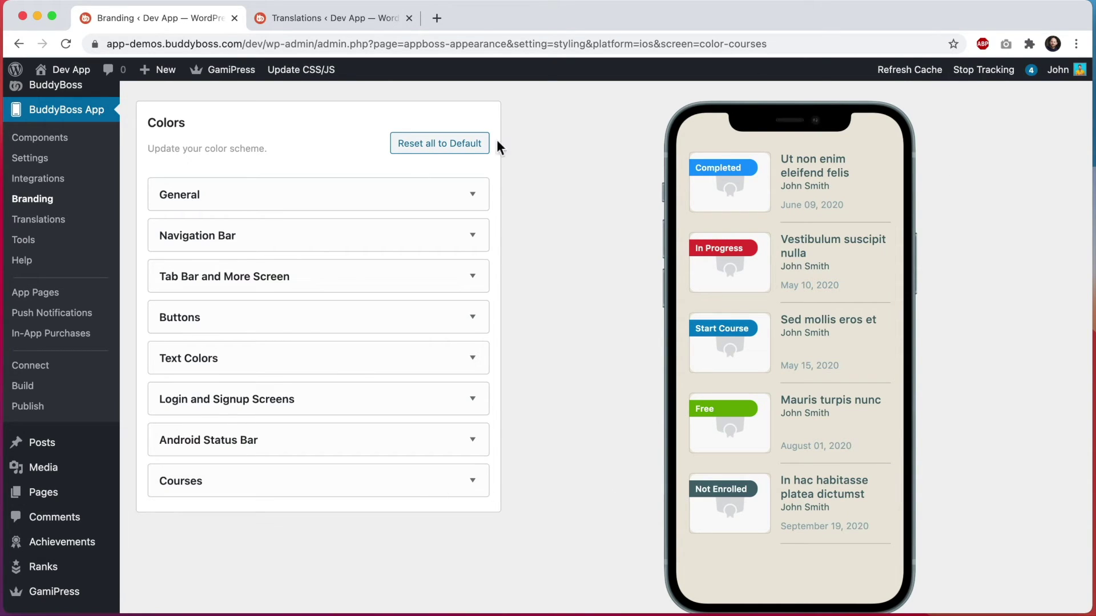